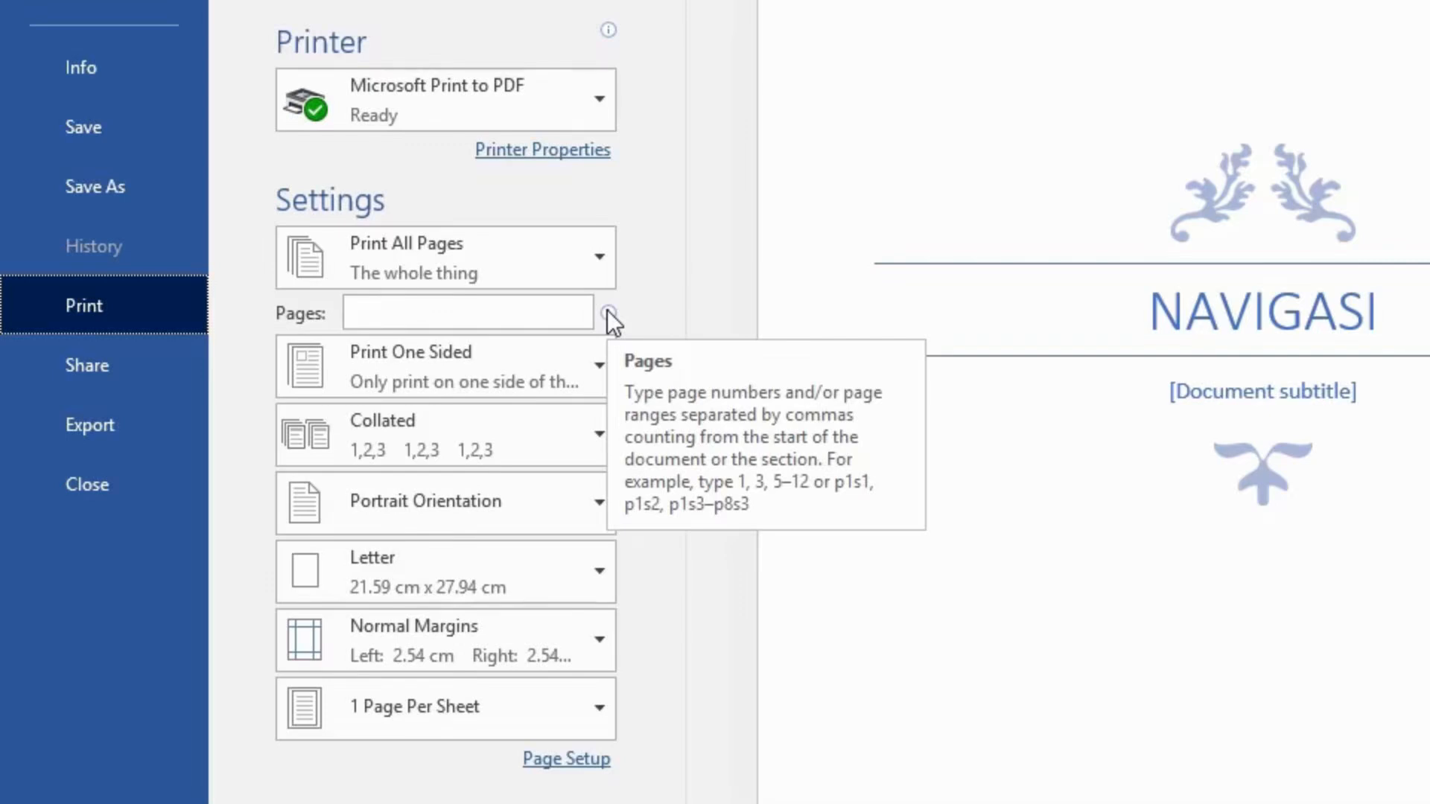
Step: Change the print range to Custom Print for specific pages, and return to the document without printing
{"action": "left_click", "coordinate": [546, 313]}
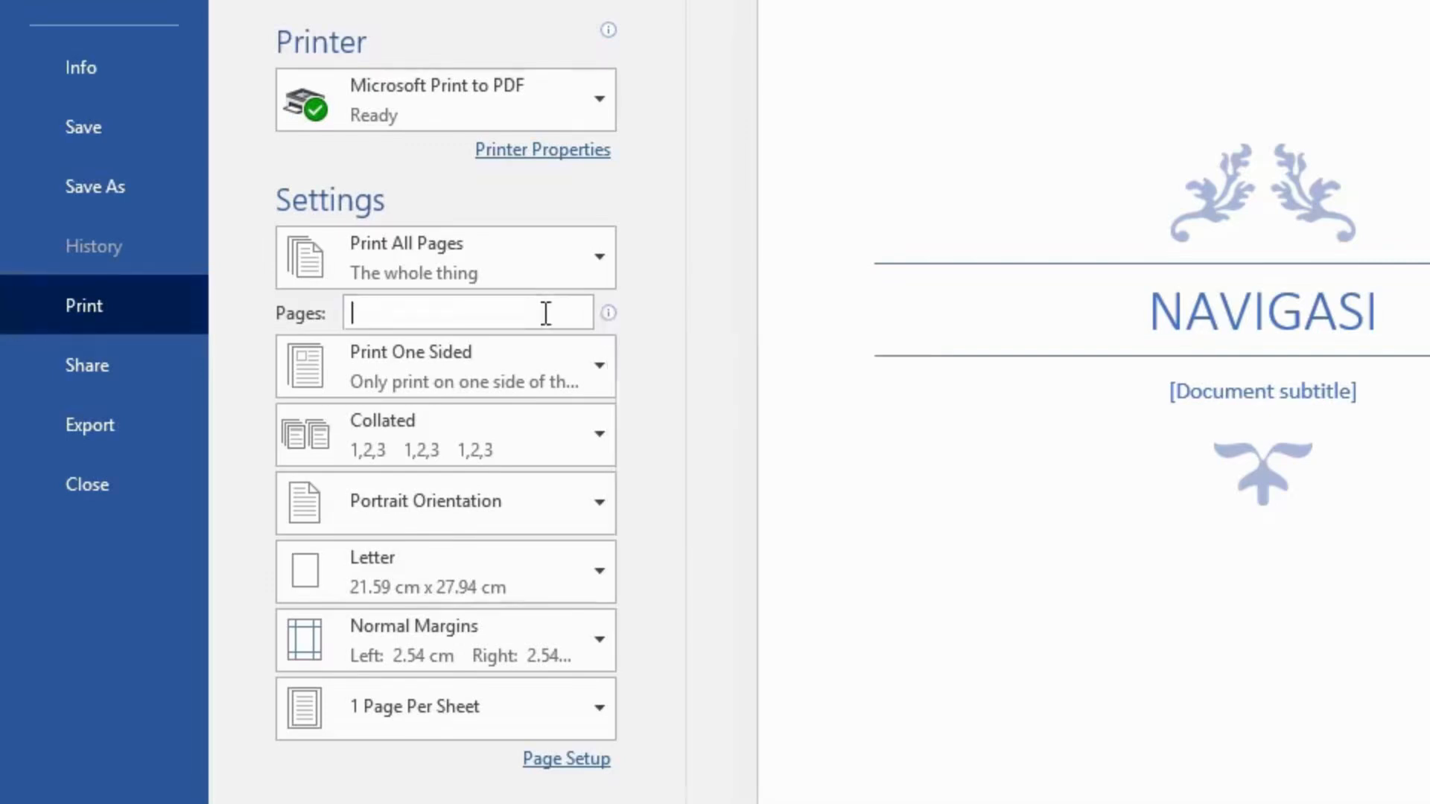
{"action": "left_click", "coordinate": [556, 239]}
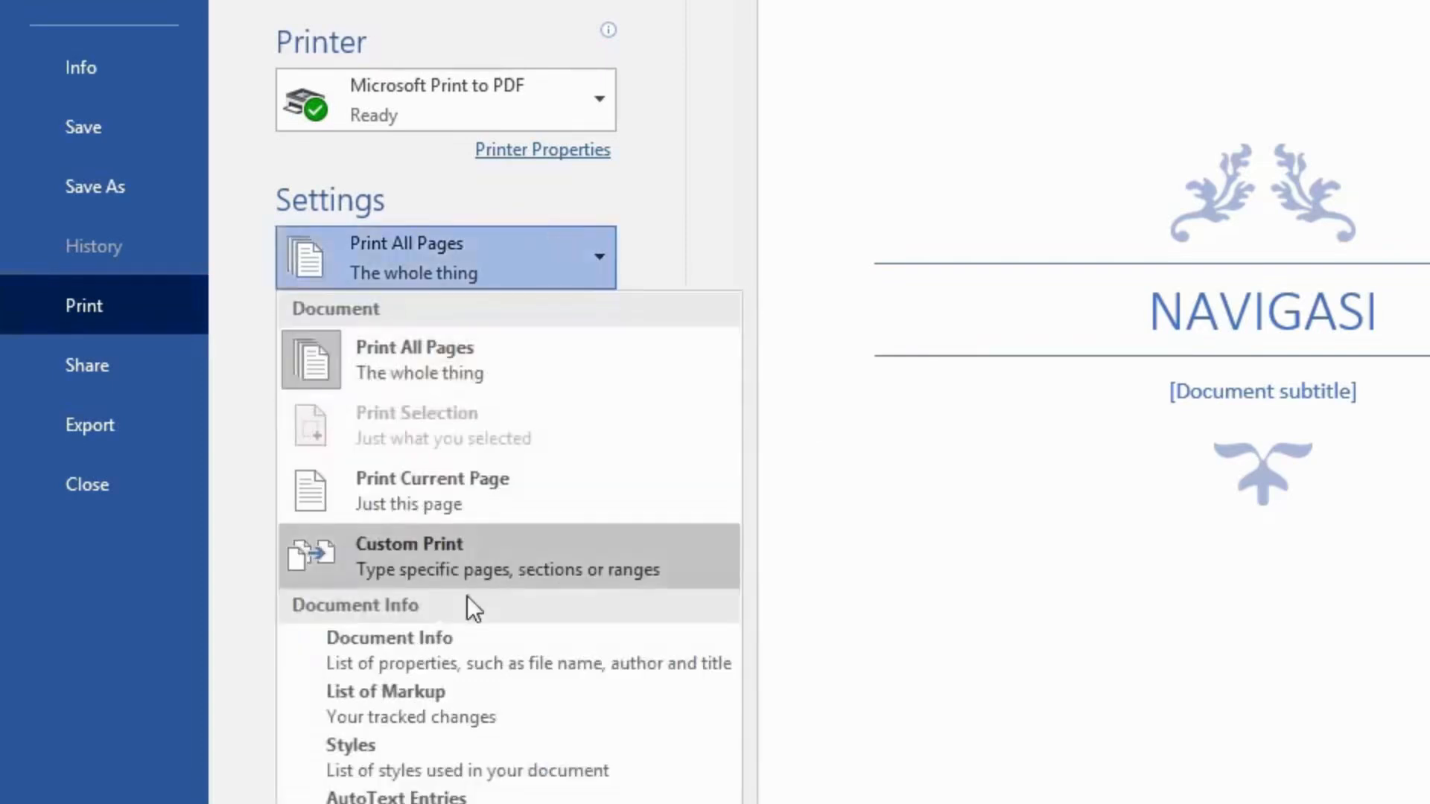
{"action": "left_click", "coordinate": [469, 549]}
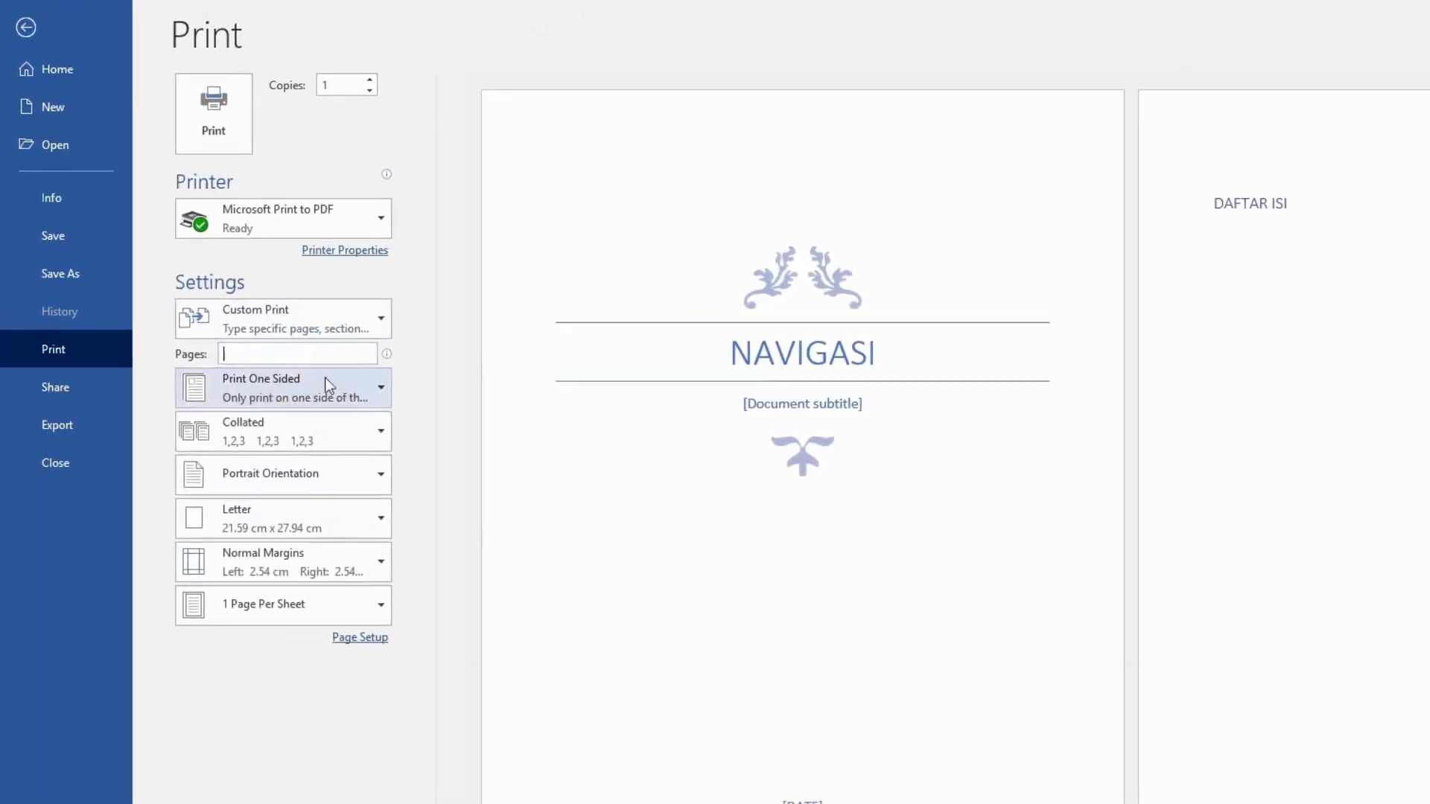
{"action": "left_click", "coordinate": [70, 52]}
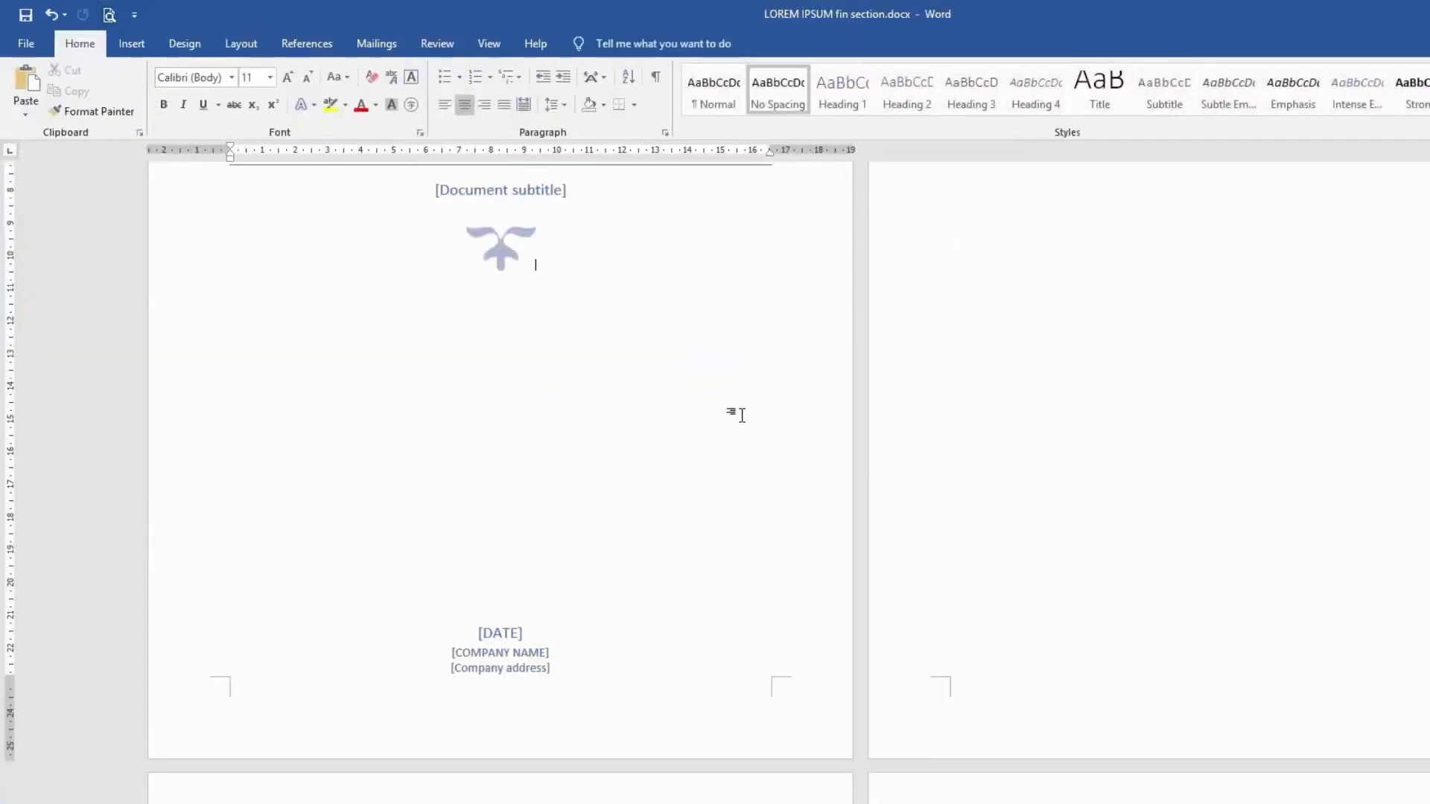
Step: Open the cover page's footer for editing
{"action": "scroll", "coordinate": [734, 409], "scroll_direction": "down", "scroll_amount": 2}
{"action": "scroll", "coordinate": [494, 469], "scroll_direction": "up", "scroll_amount": 3}
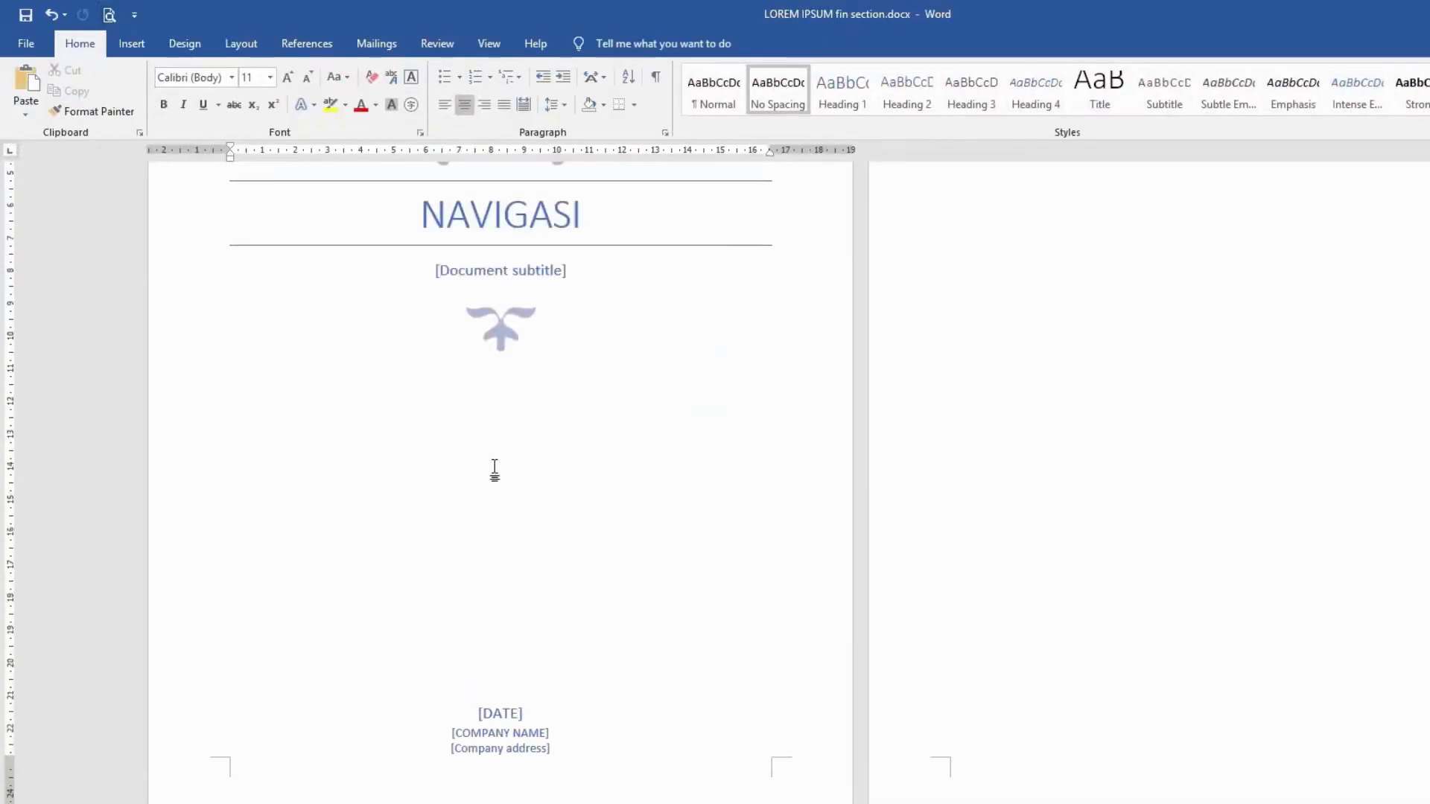
{"action": "scroll", "coordinate": [495, 469], "scroll_direction": "up", "scroll_amount": 1}
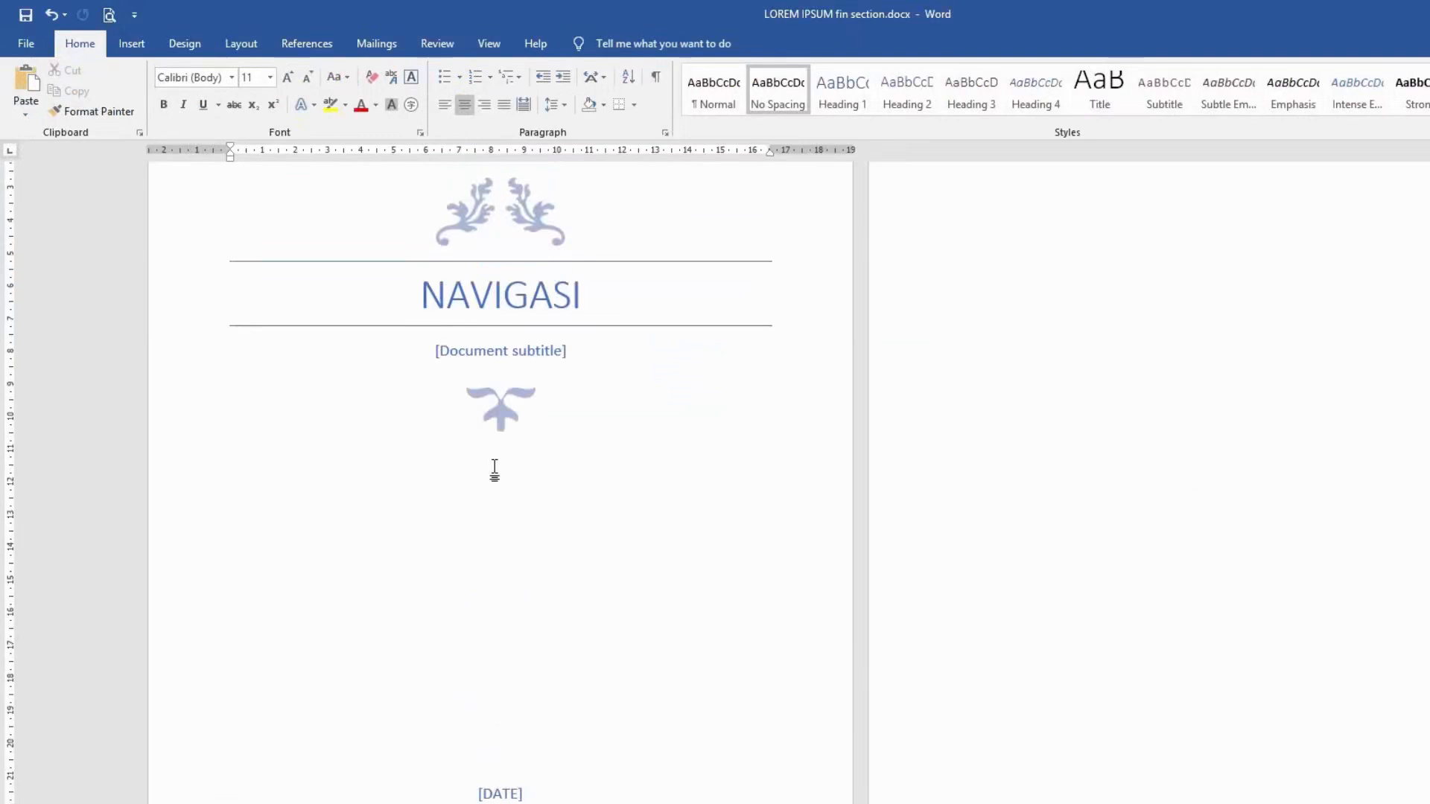
{"action": "scroll", "coordinate": [414, 699], "scroll_direction": "down", "scroll_amount": 2}
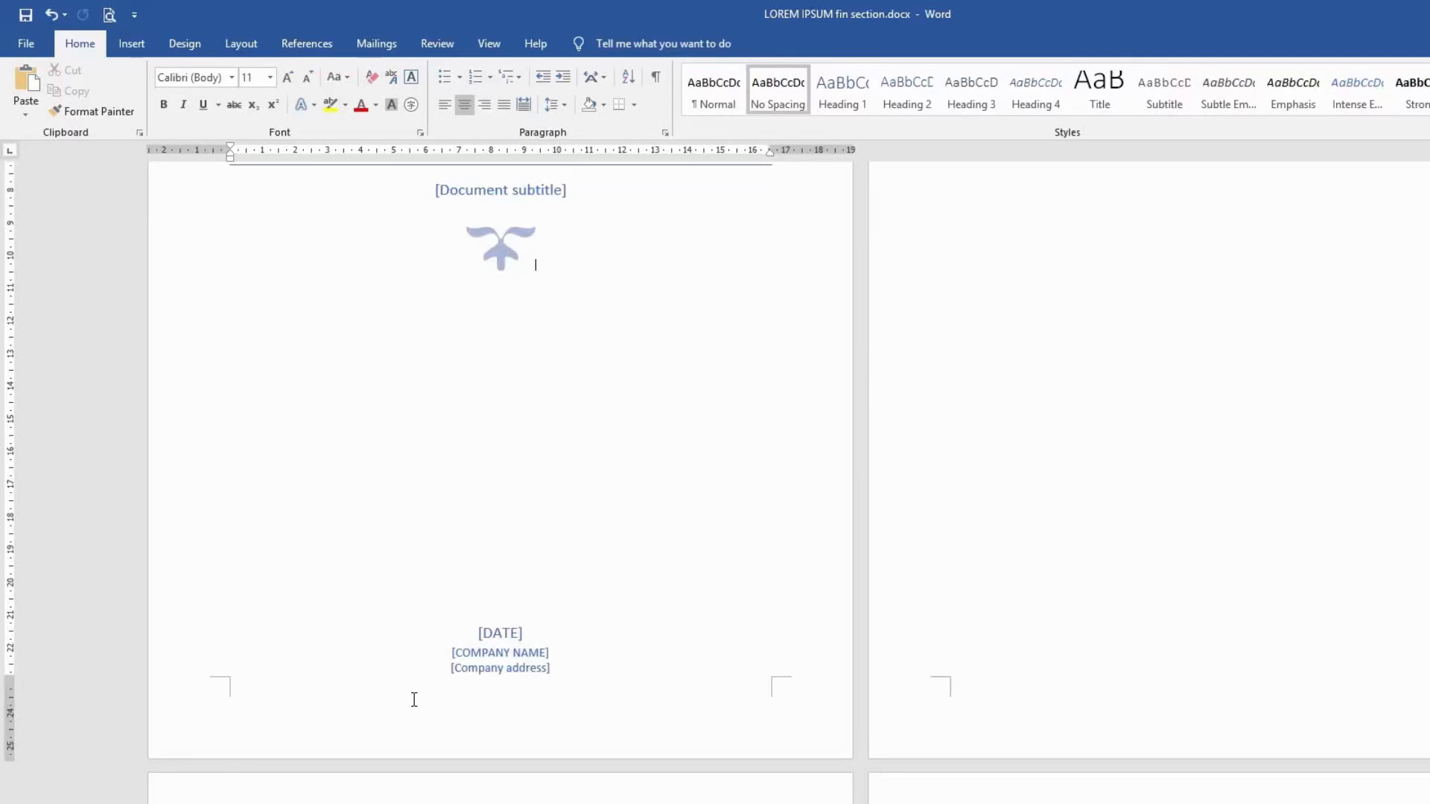
{"action": "double_click", "coordinate": [412, 705]}
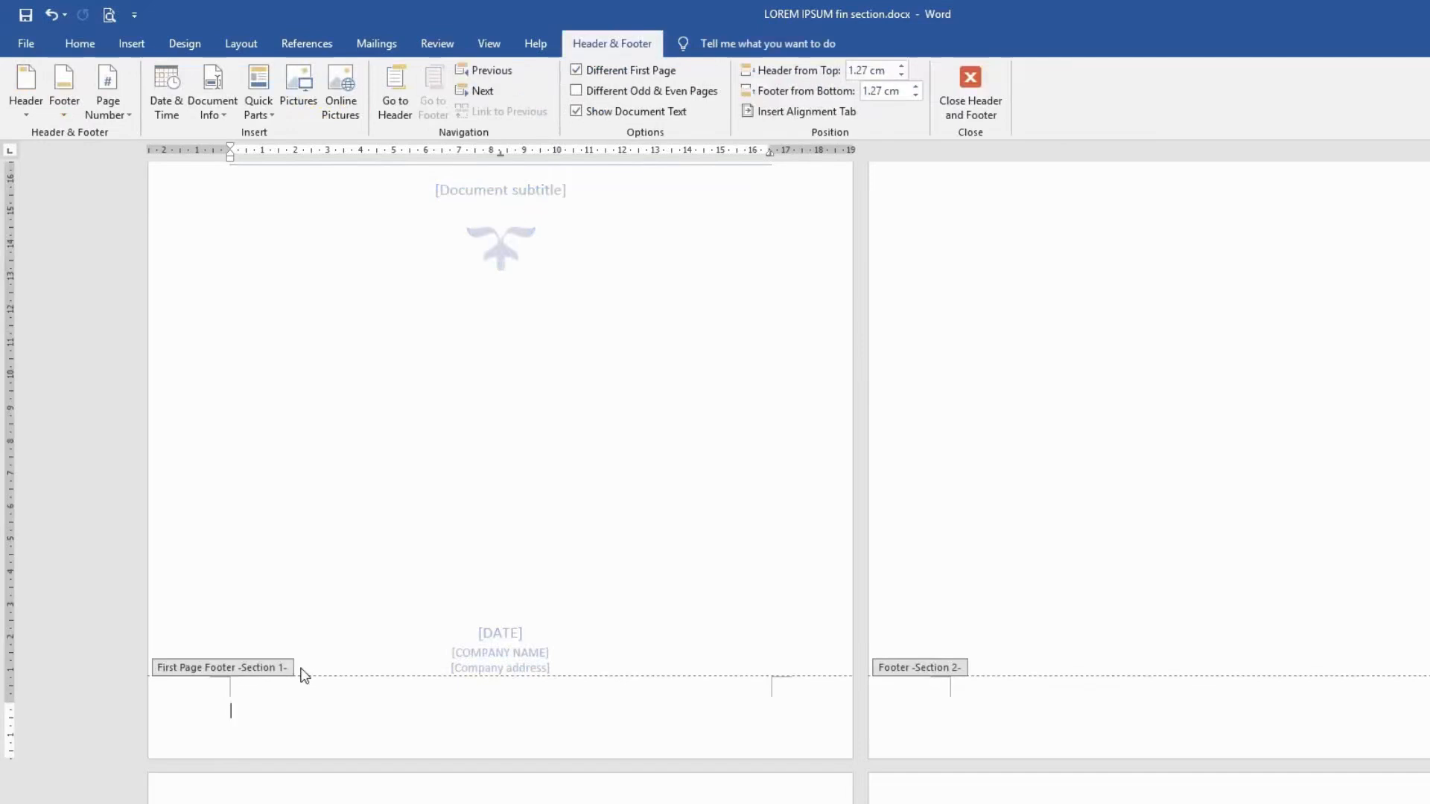
Step: Compare the header and footer section labels in LOREM IPSUM fin section.docx with those in LOREM IPSUM fin.docx
{"action": "scroll", "coordinate": [412, 795], "scroll_direction": "down", "scroll_amount": 4}
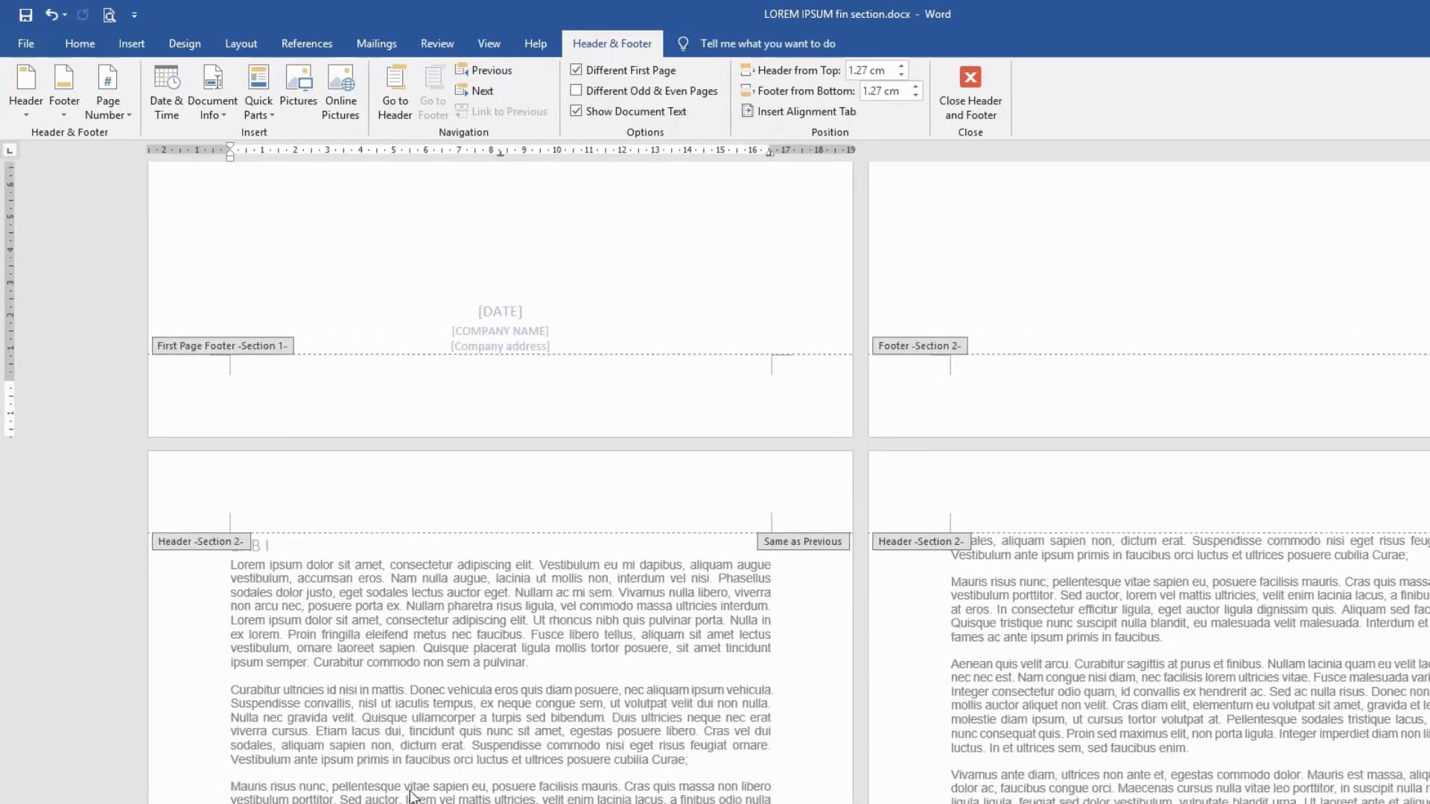
{"action": "scroll", "coordinate": [799, 632], "scroll_direction": "down", "scroll_amount": 10}
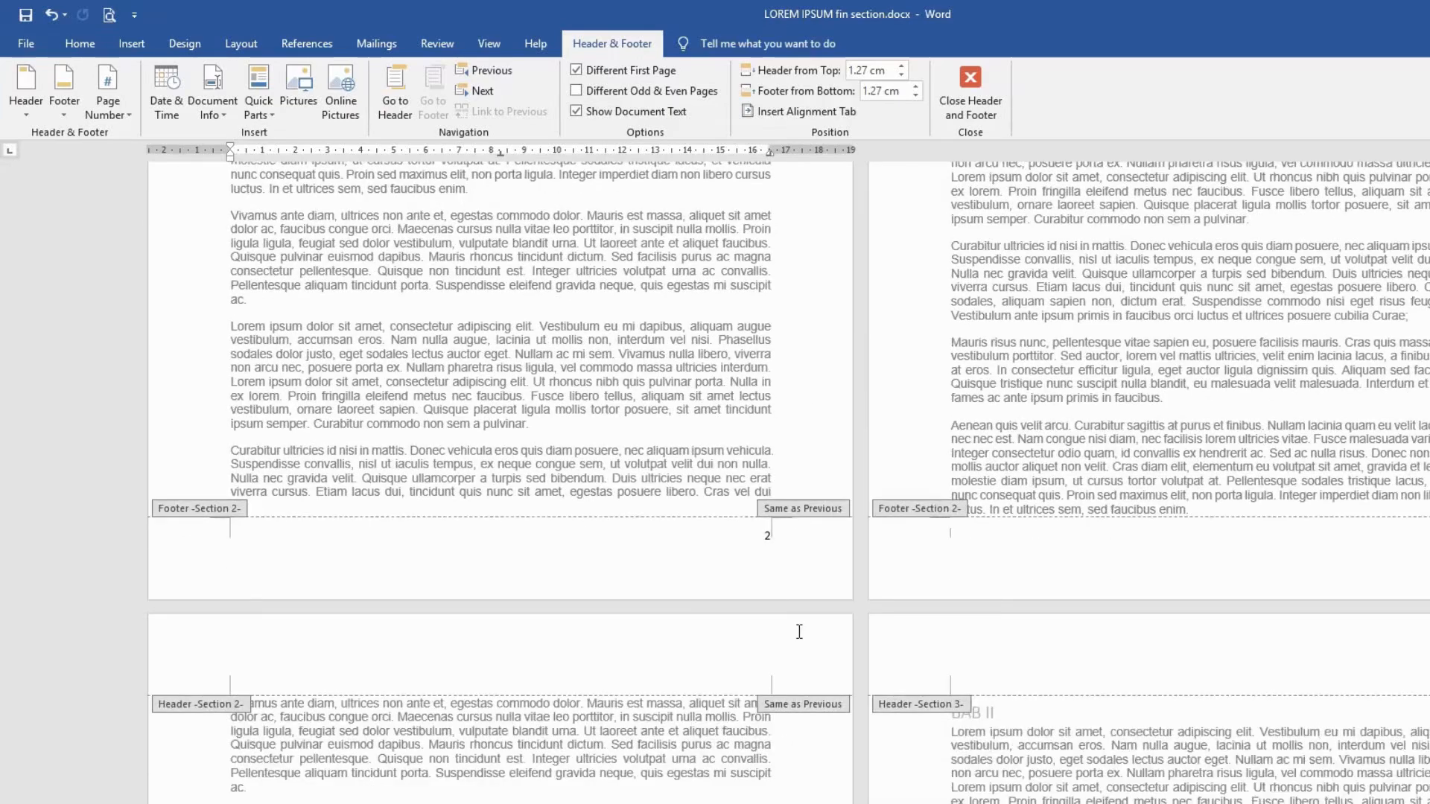
{"action": "scroll", "coordinate": [799, 632], "scroll_direction": "down", "scroll_amount": 3}
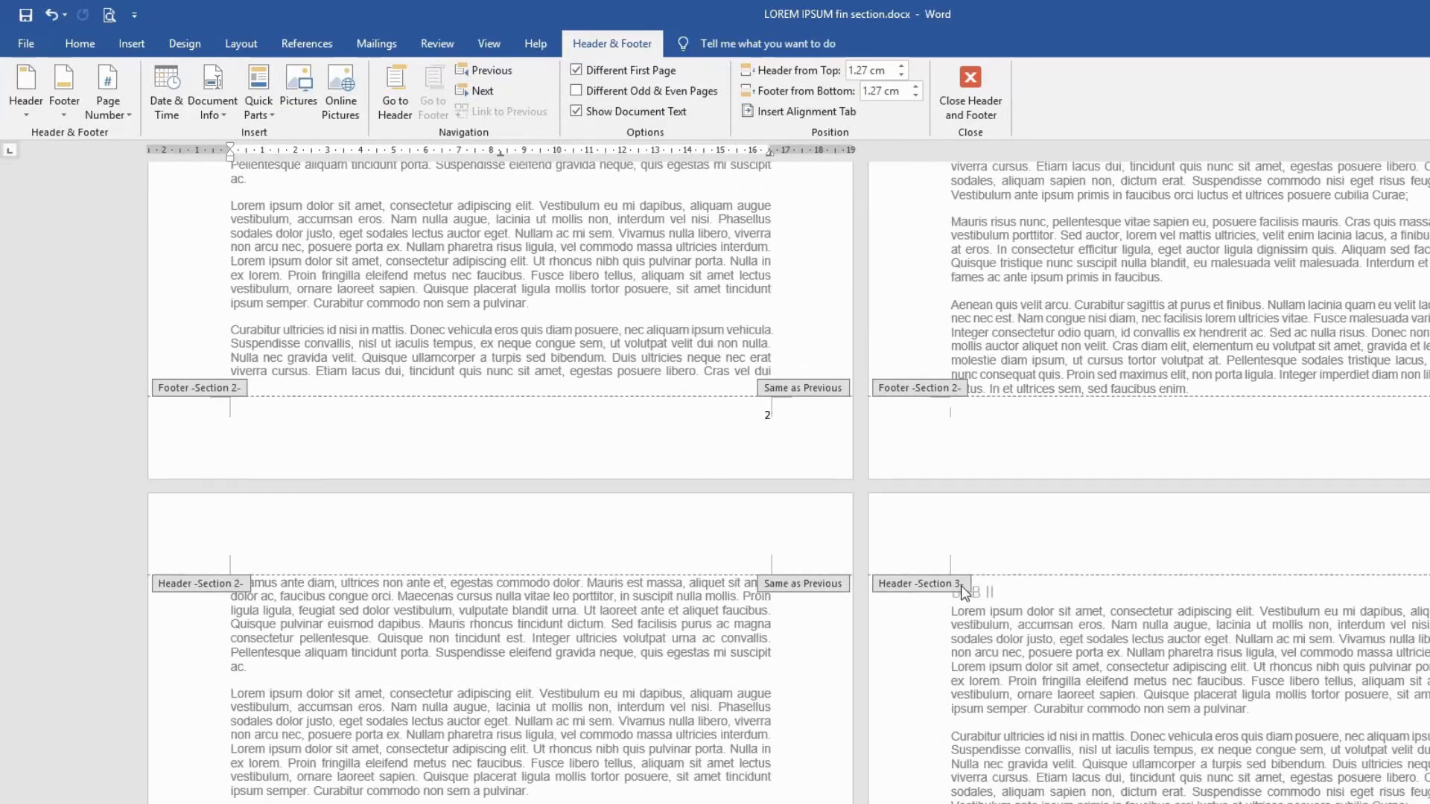
{"action": "scroll", "coordinate": [957, 596], "scroll_direction": "down", "scroll_amount": 11}
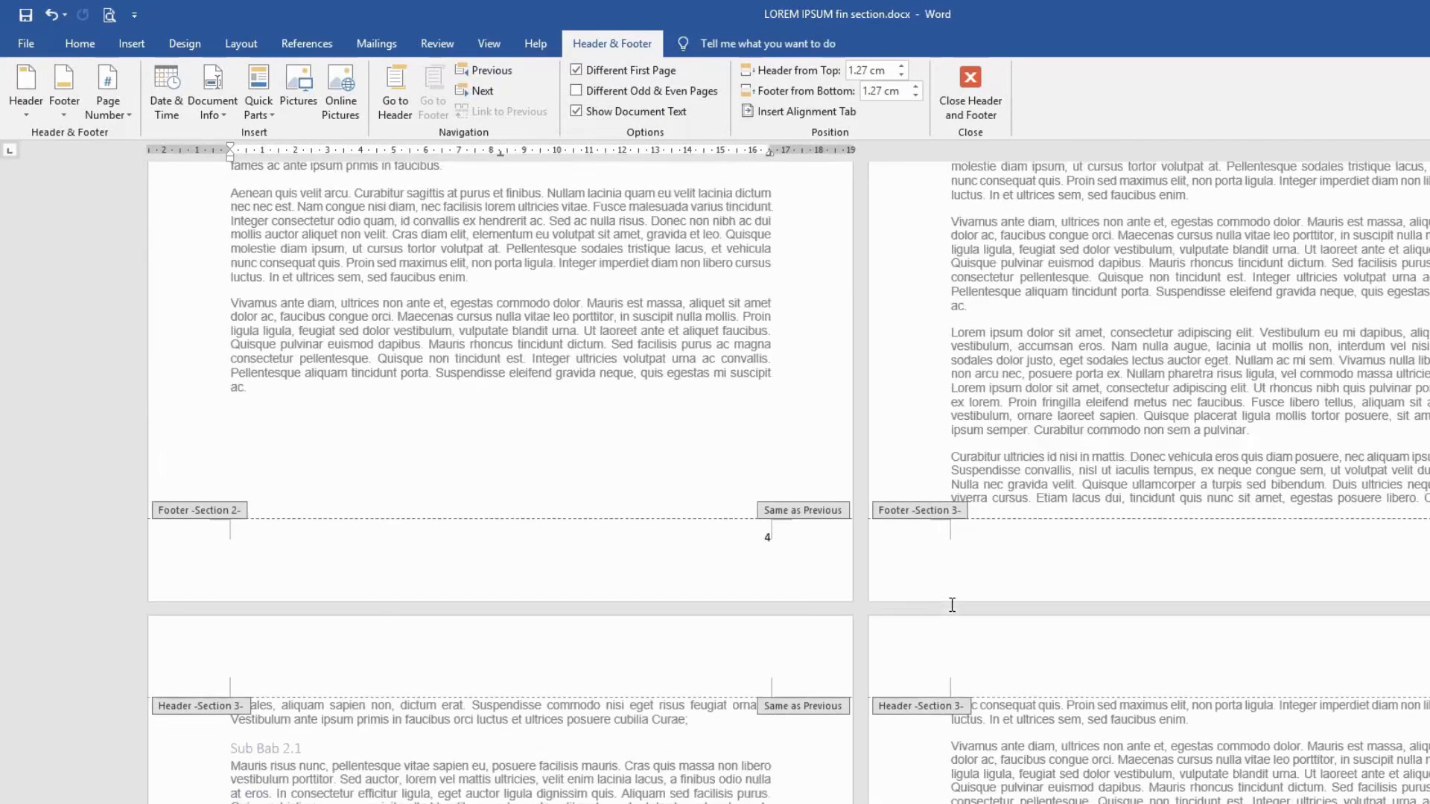
{"action": "scroll", "coordinate": [952, 605], "scroll_direction": "down", "scroll_amount": 6}
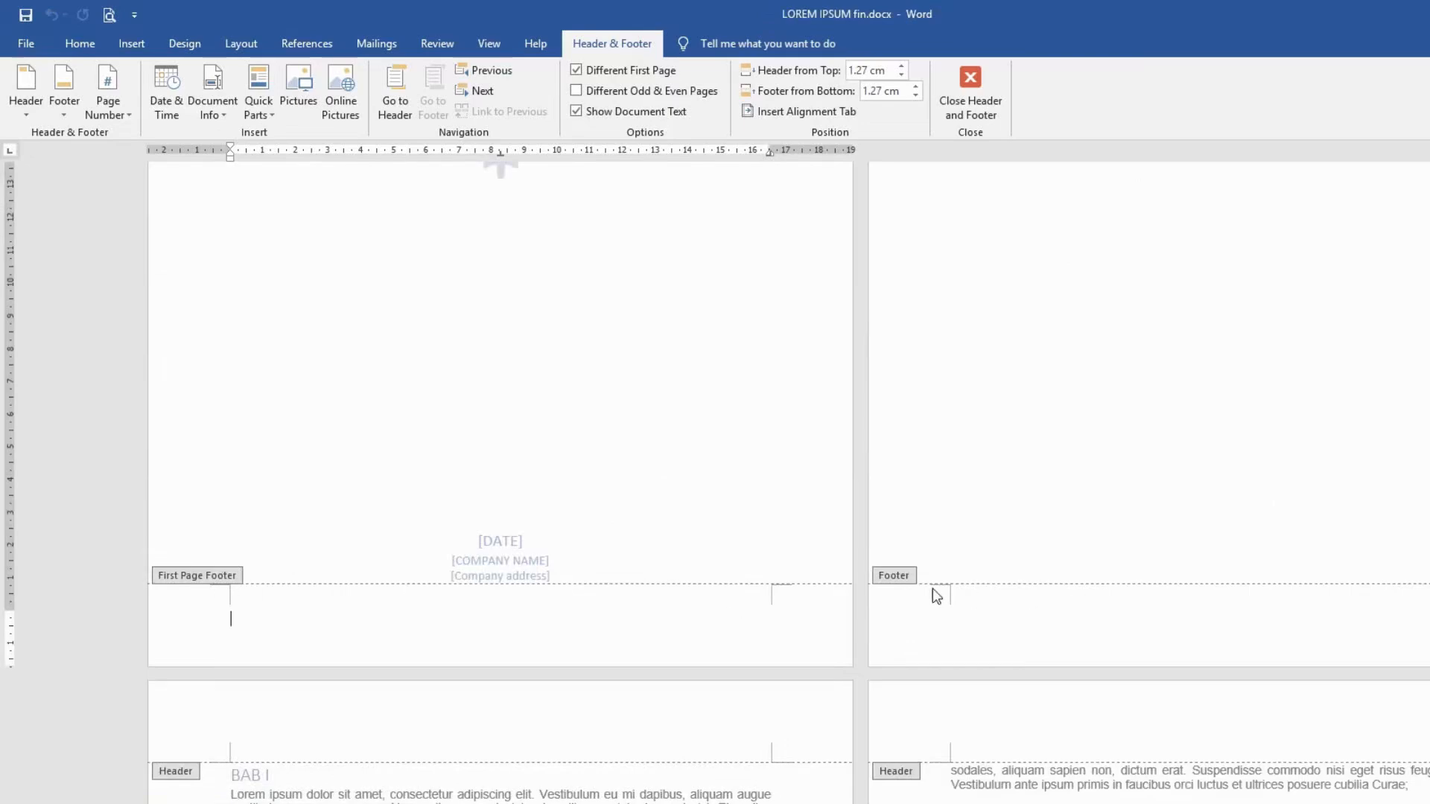
{"action": "scroll", "coordinate": [722, 646], "scroll_direction": "down", "scroll_amount": 3}
{"action": "scroll", "coordinate": [1076, 687], "scroll_direction": "down", "scroll_amount": 1}
{"action": "scroll", "coordinate": [1076, 686], "scroll_direction": "down", "scroll_amount": 15}
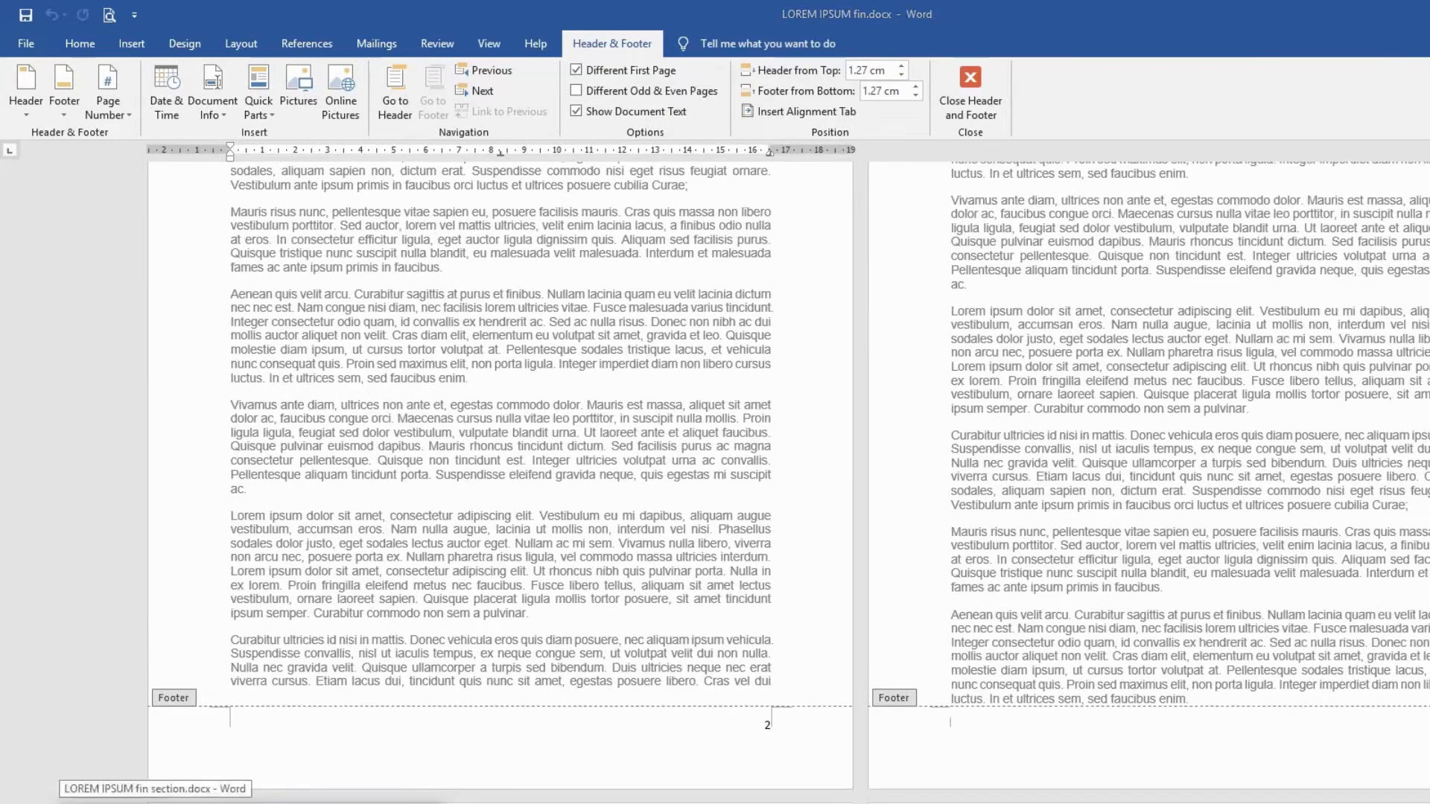
Step: Switch back to LOREM IPSUM fin section.docx and show the paragraph marks and other hidden formatting symbols
{"action": "left_click", "coordinate": [187, 803]}
{"action": "scroll", "coordinate": [380, 691], "scroll_direction": "up", "scroll_amount": 5}
{"action": "scroll", "coordinate": [377, 684], "scroll_direction": "up", "scroll_amount": 6}
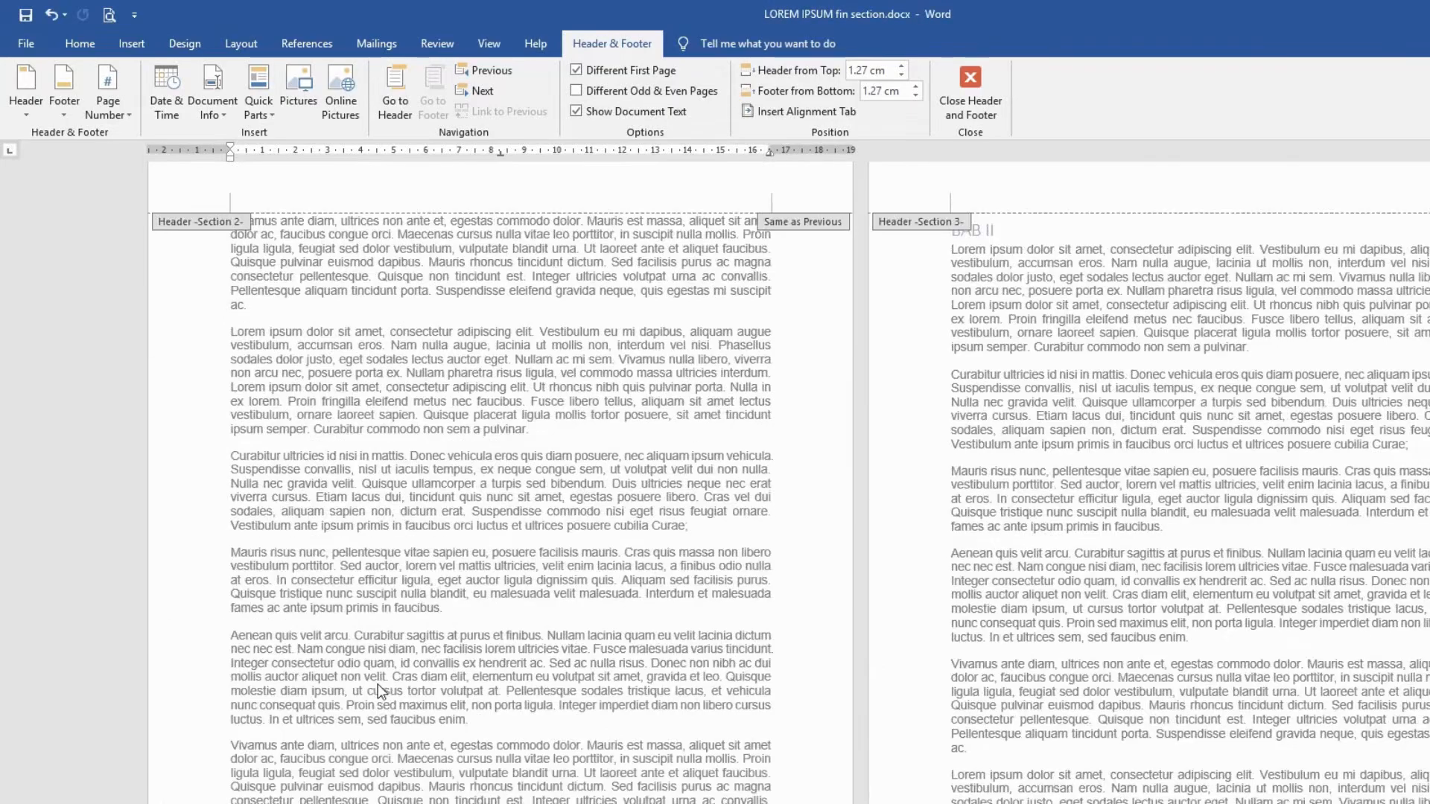
{"action": "scroll", "coordinate": [379, 686], "scroll_direction": "up", "scroll_amount": 3}
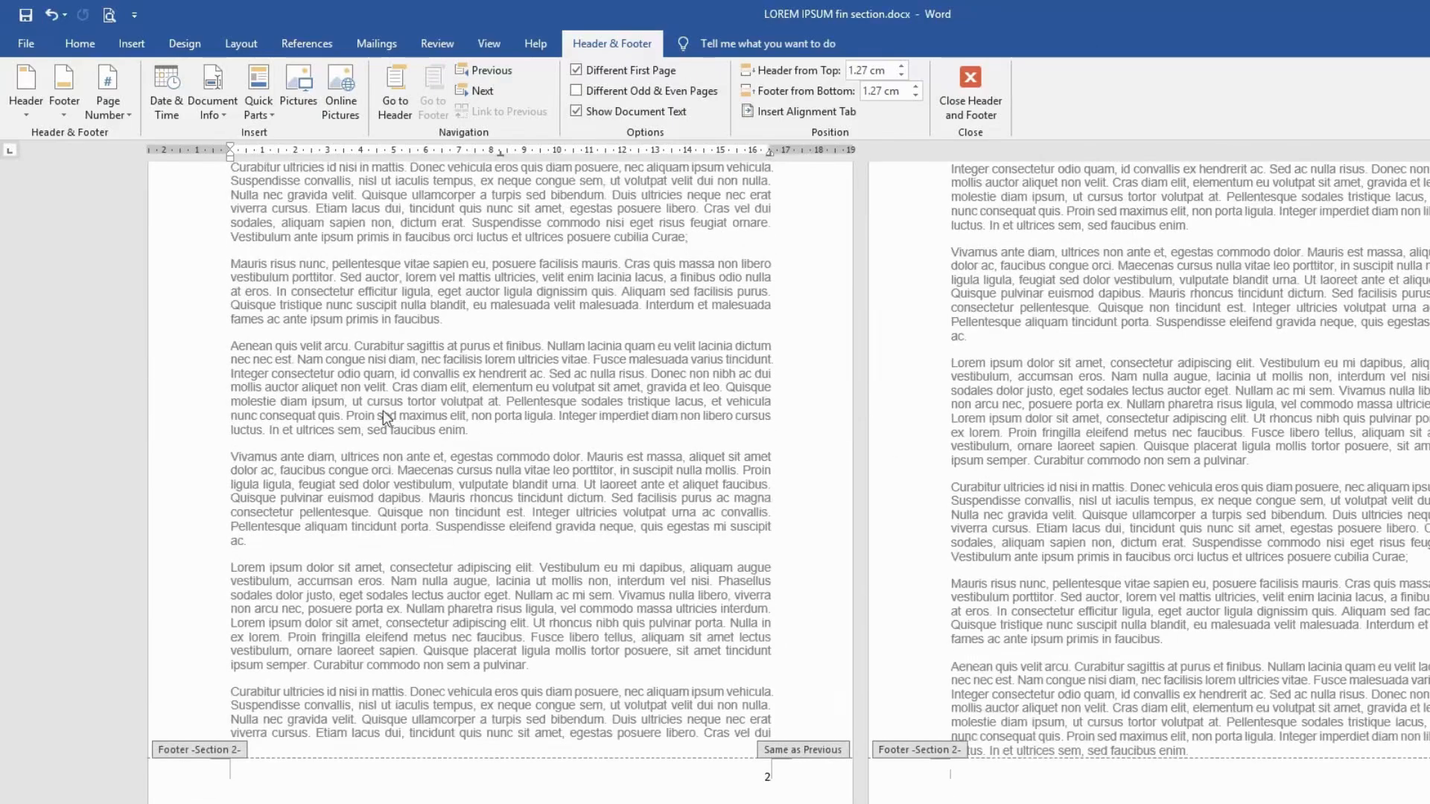
{"action": "left_click", "coordinate": [81, 45]}
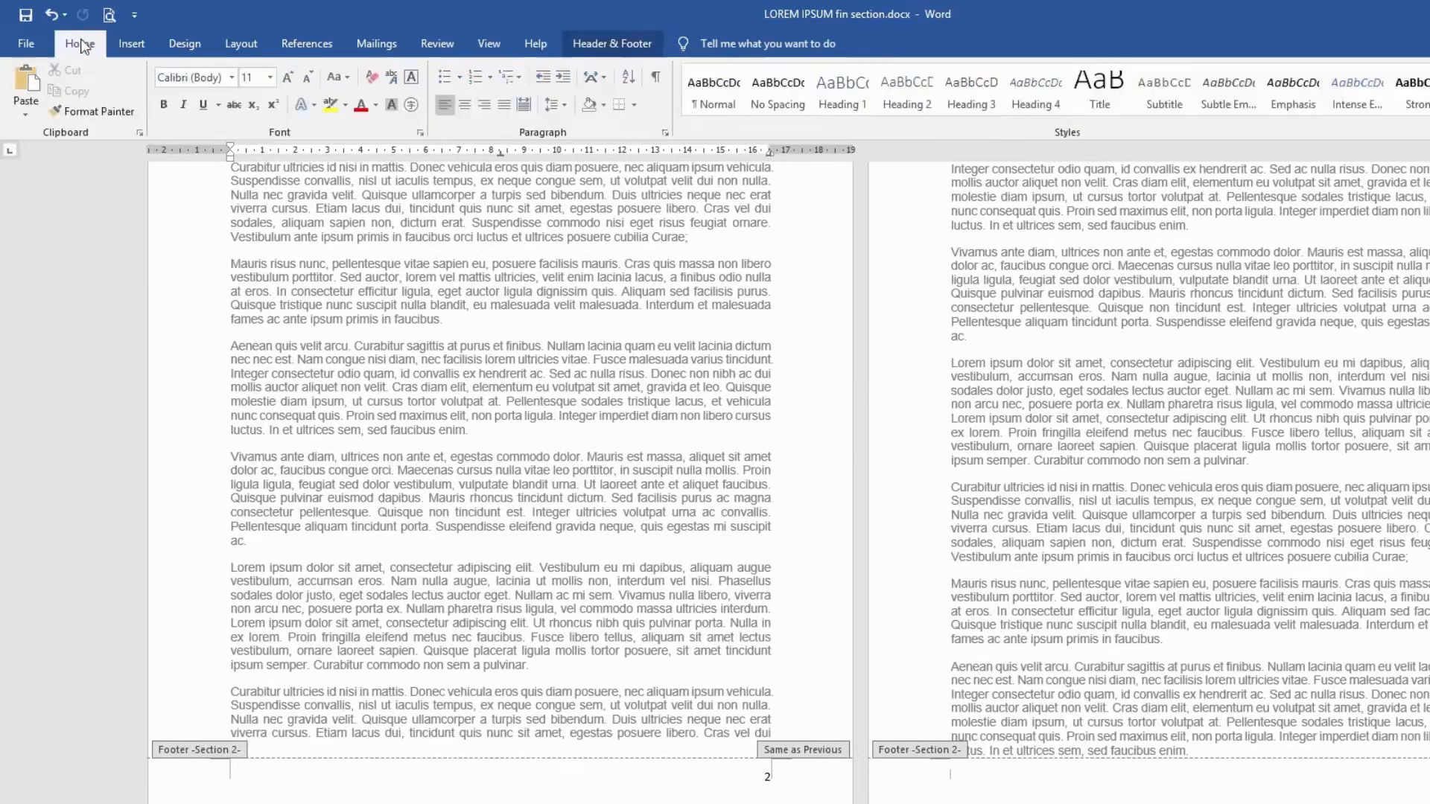
{"action": "left_click", "coordinate": [654, 79]}
Step: Examine the section break marks on the cover page and at the end of chapter BAB I
{"action": "scroll", "coordinate": [1001, 451], "scroll_direction": "up", "scroll_amount": 5}
{"action": "scroll", "coordinate": [1002, 451], "scroll_direction": "up", "scroll_amount": 10}
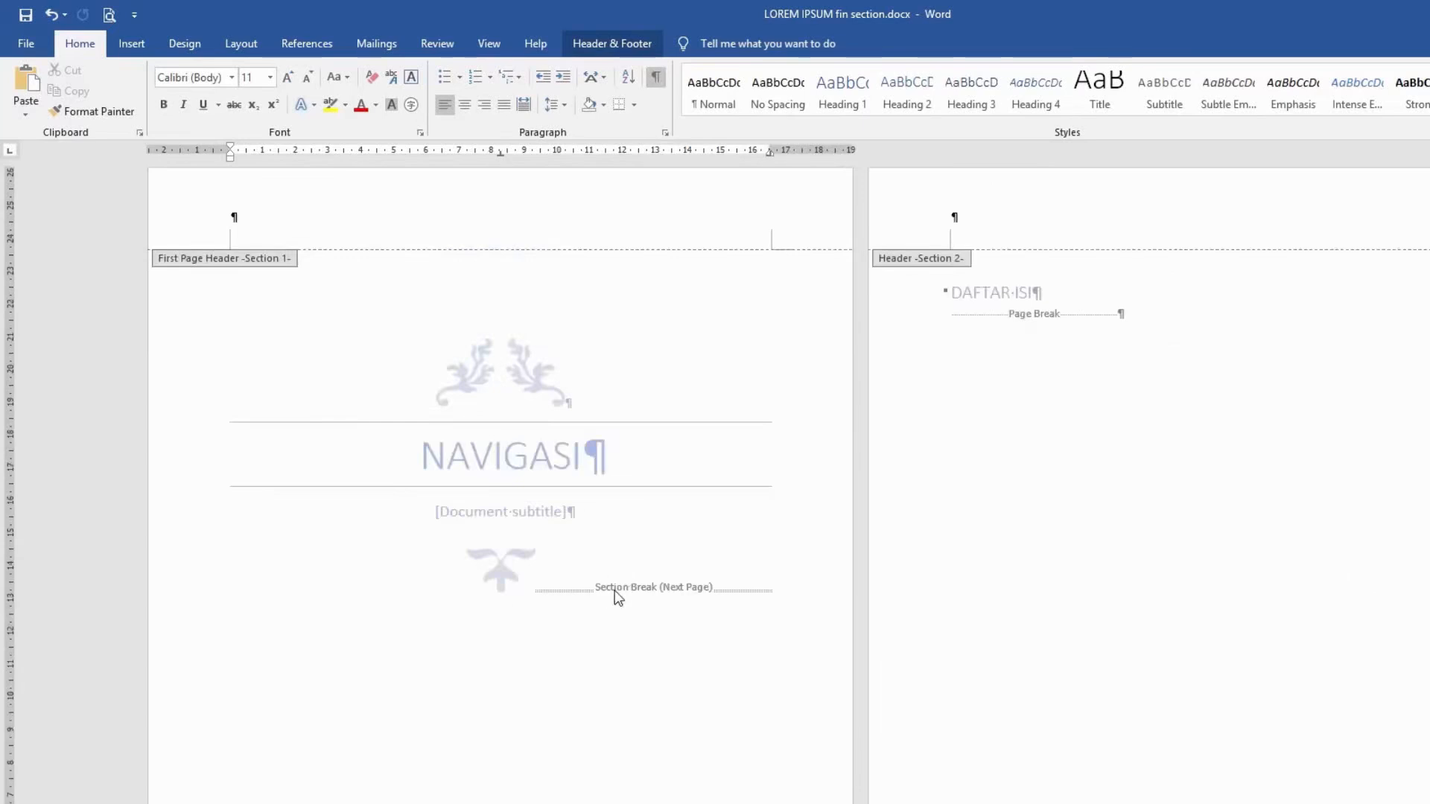
{"action": "scroll", "coordinate": [785, 583], "scroll_direction": "down", "scroll_amount": 15}
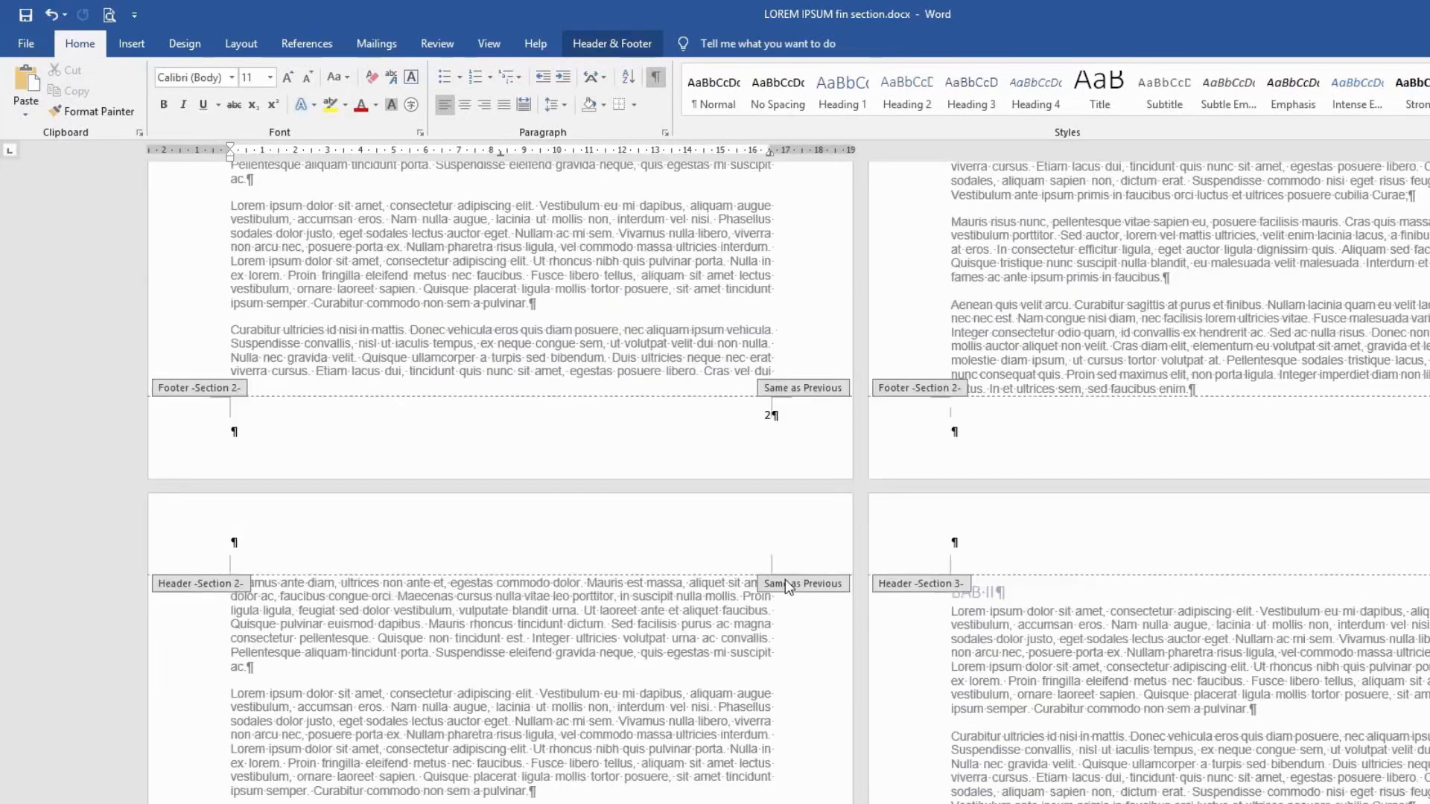
{"action": "scroll", "coordinate": [785, 580], "scroll_direction": "down", "scroll_amount": 2}
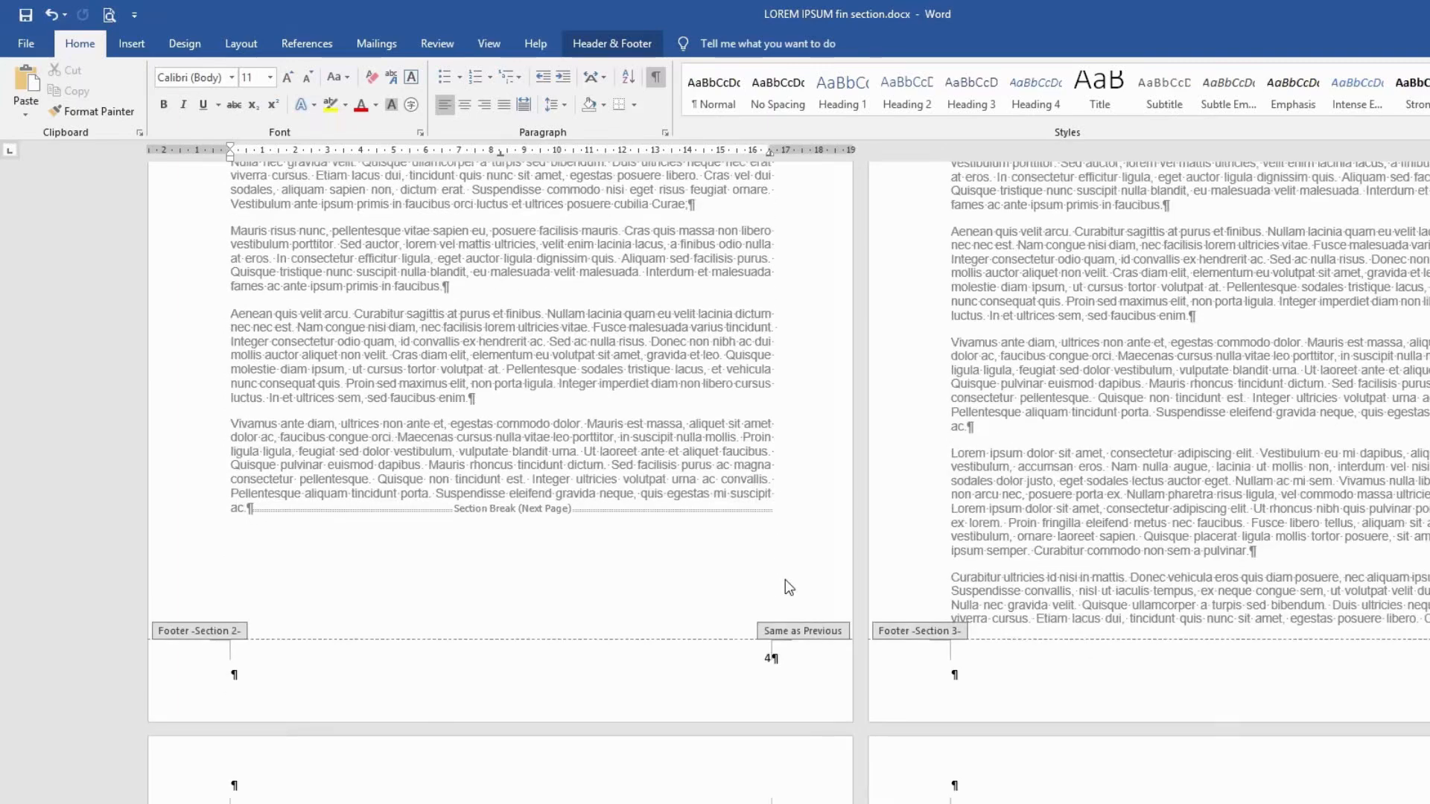
{"action": "scroll", "coordinate": [785, 578], "scroll_direction": "up", "scroll_amount": 3}
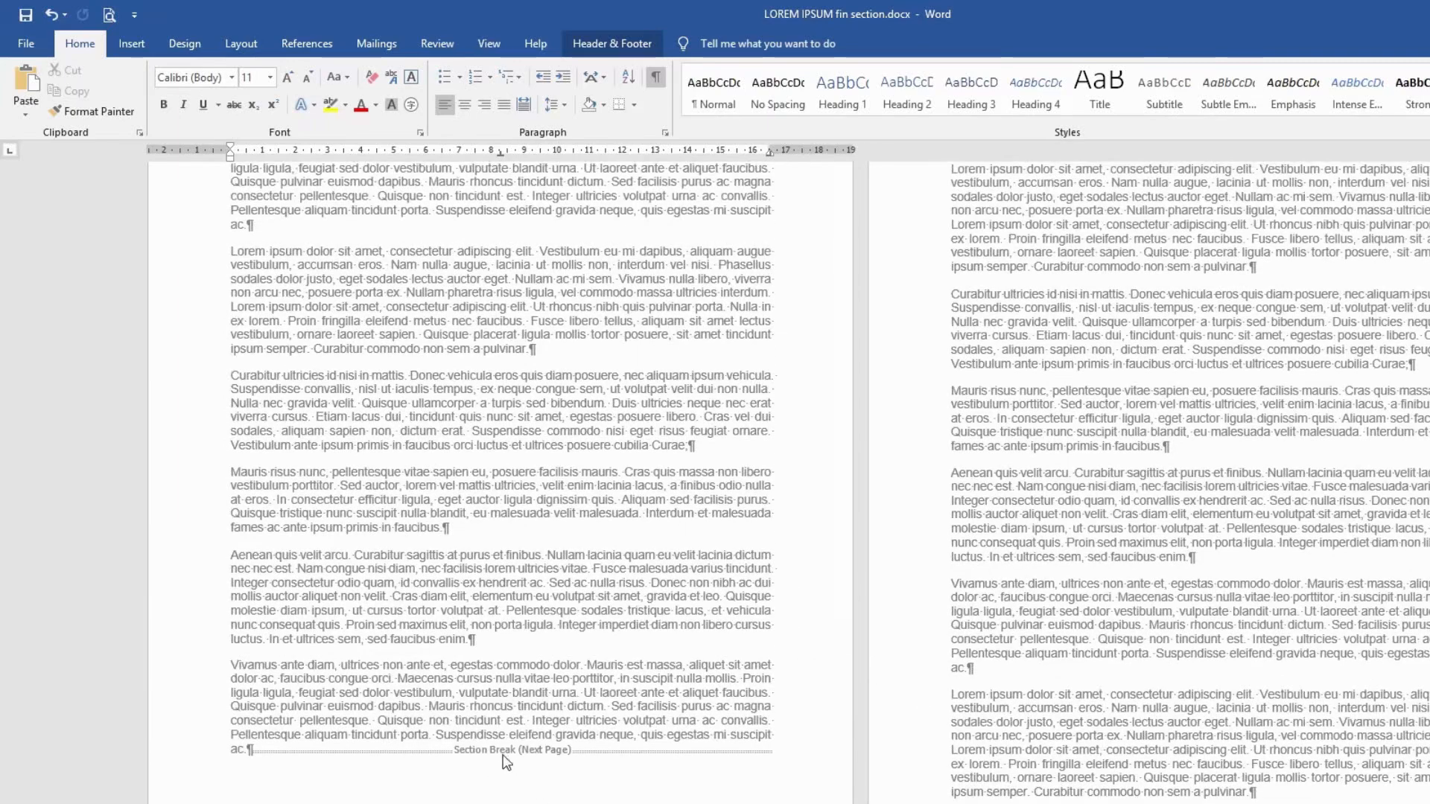
{"action": "double_click", "coordinate": [613, 756]}
{"action": "scroll", "coordinate": [620, 741], "scroll_direction": "up", "scroll_amount": 5}
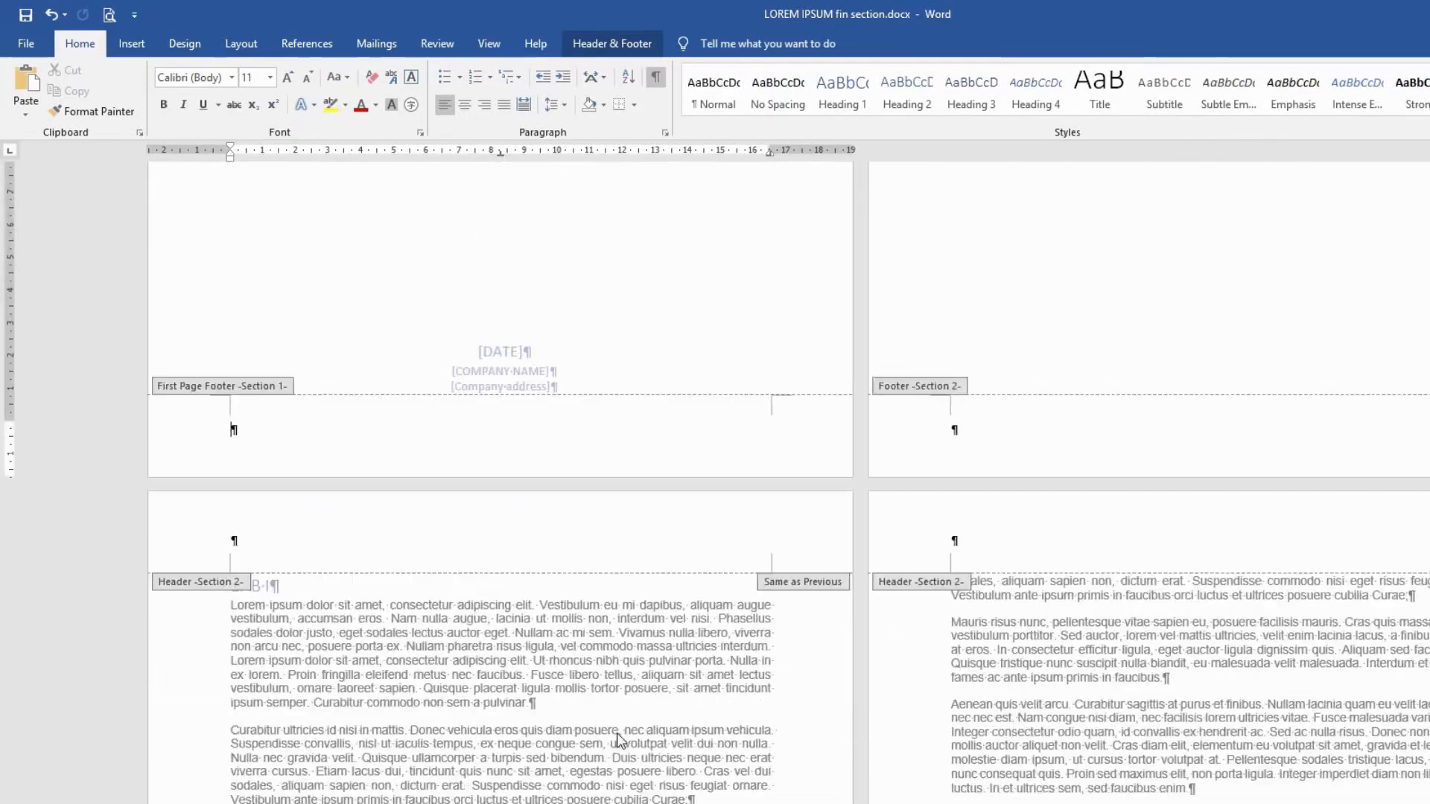
{"action": "scroll", "coordinate": [617, 739], "scroll_direction": "down", "scroll_amount": 2}
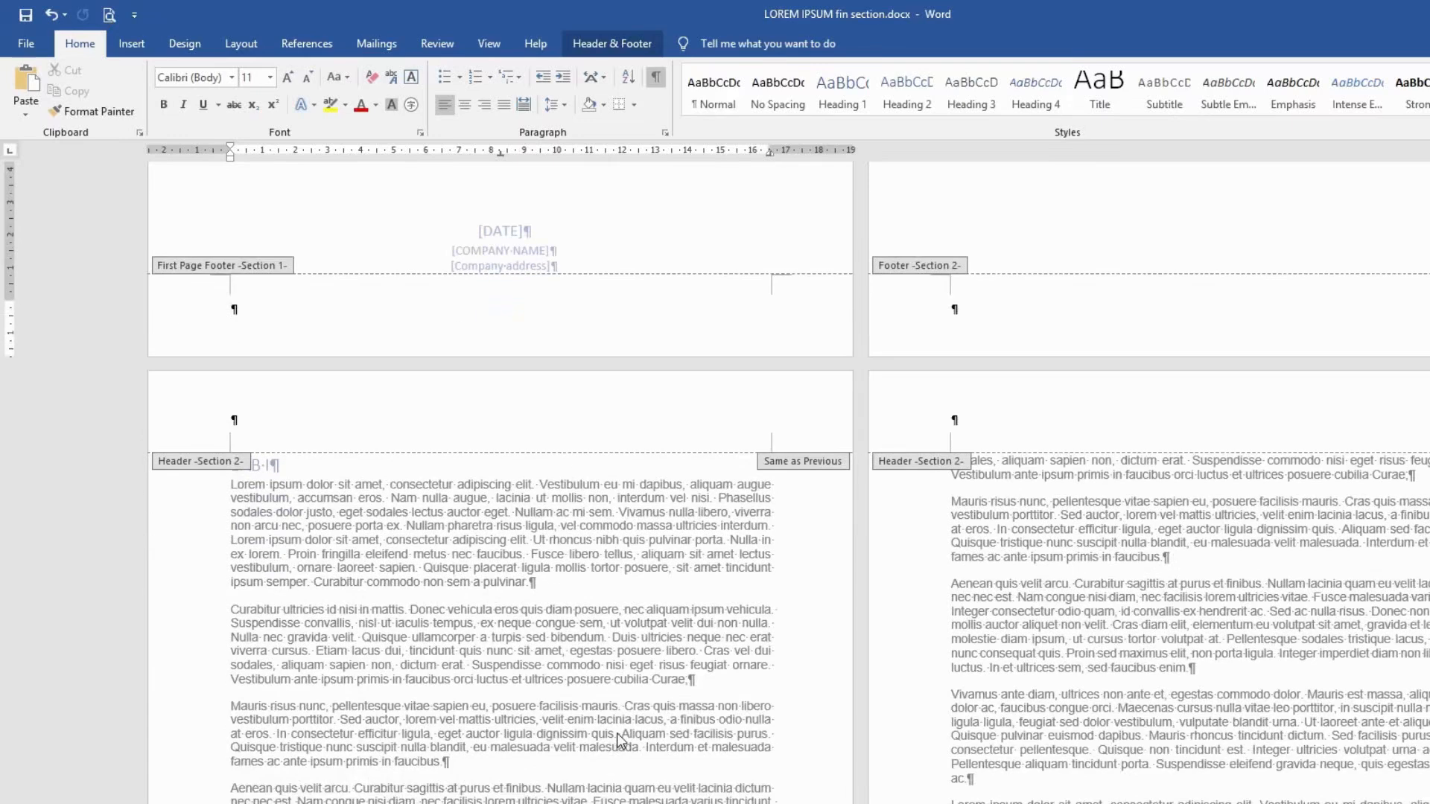
Step: Leave footer editing by returning to the BAB I body text, and check the document in the print preview
{"action": "left_click", "coordinate": [92, 111]}
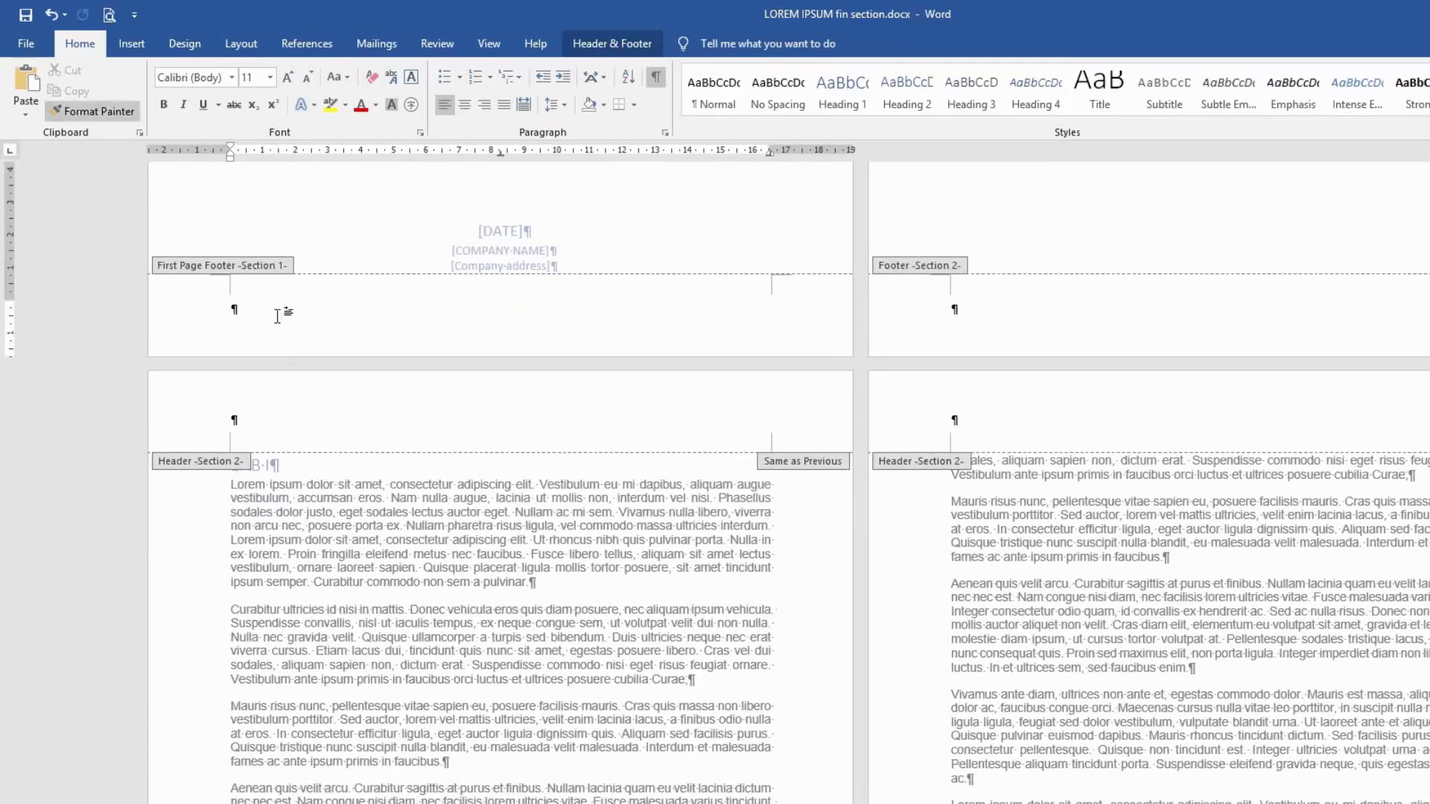
{"action": "left_click", "coordinate": [277, 316]}
{"action": "double_click", "coordinate": [525, 541]}
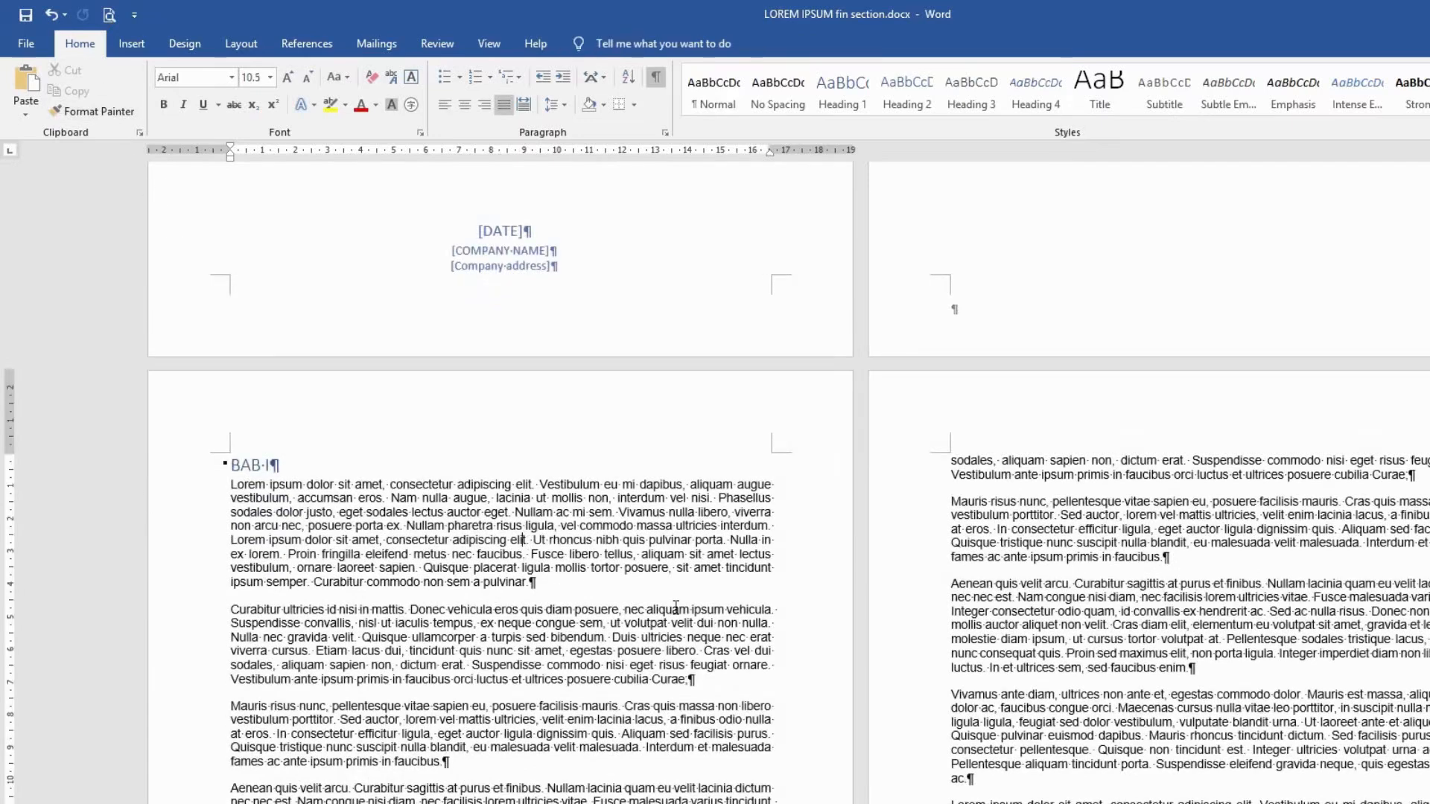
{"action": "scroll", "coordinate": [676, 607], "scroll_direction": "up", "scroll_amount": 2}
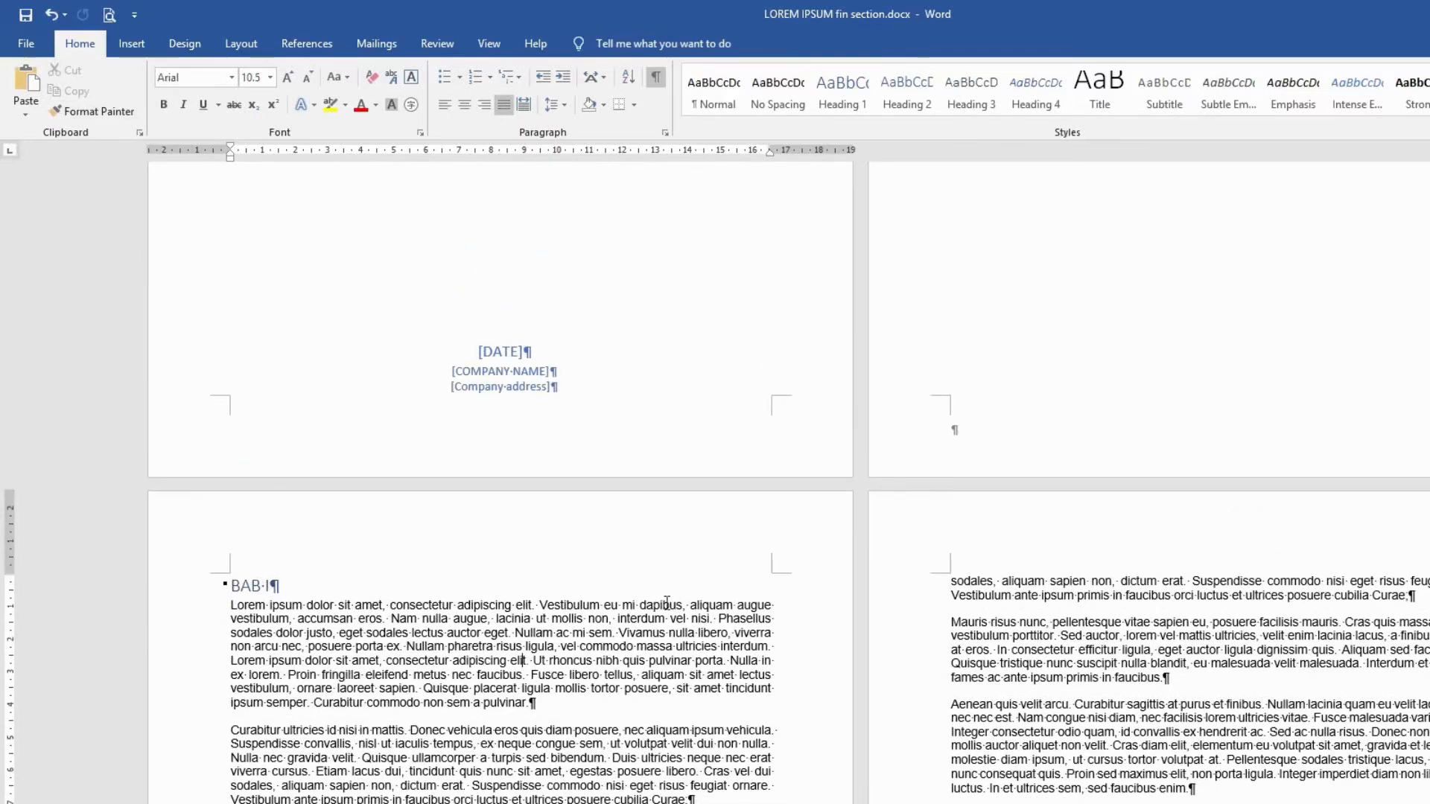
{"action": "left_click", "coordinate": [108, 14]}
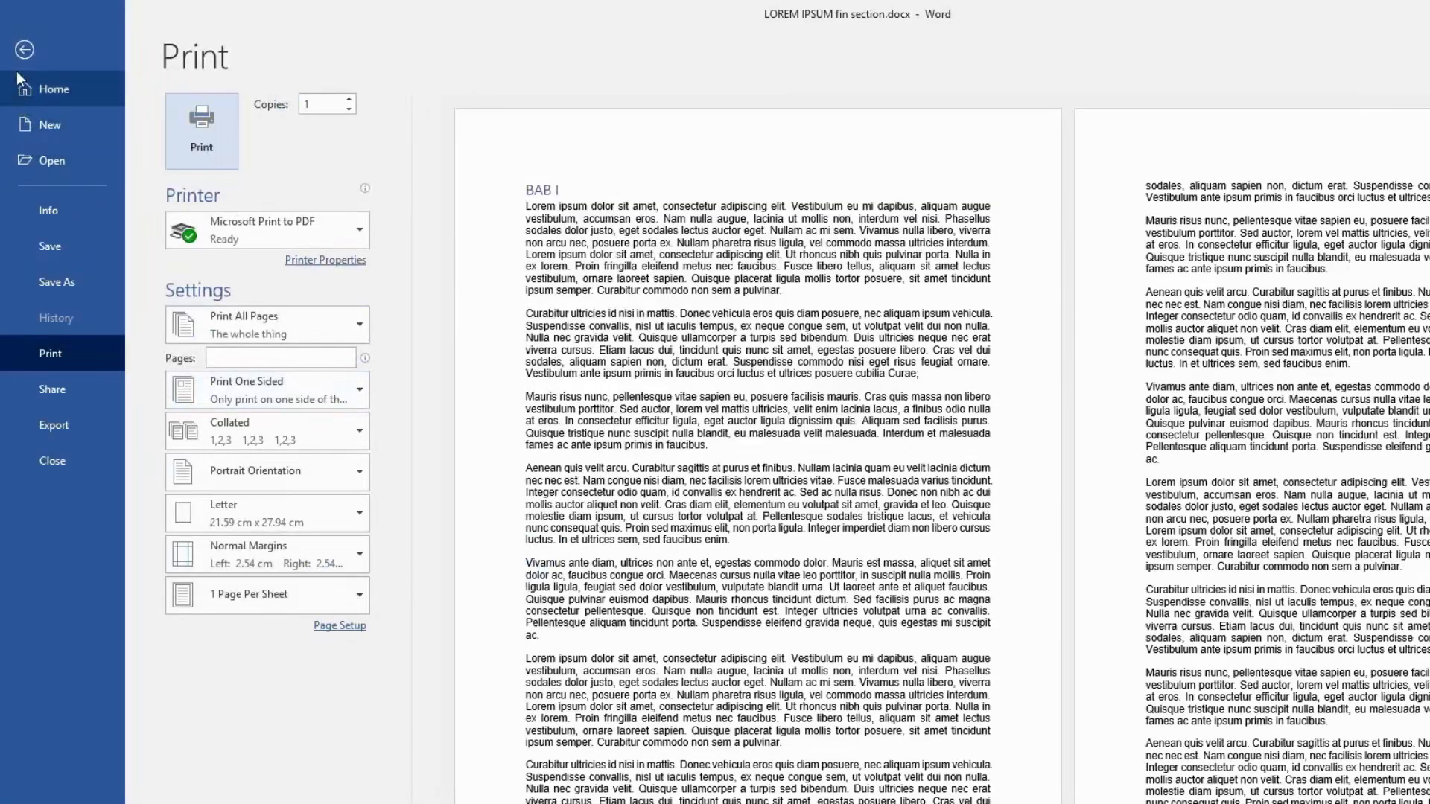
{"action": "left_click", "coordinate": [25, 49]}
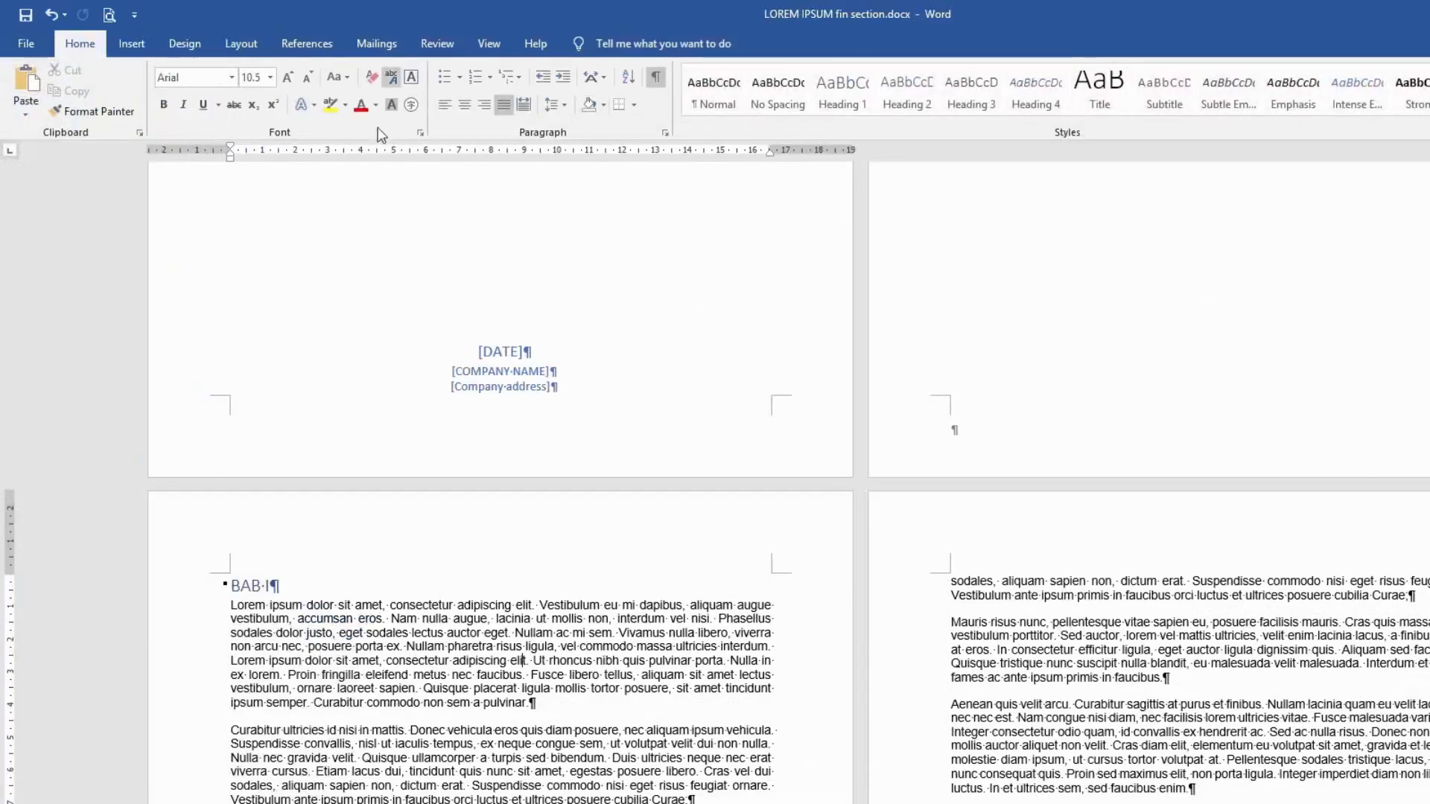
Step: Reopen the cover page's footer and examine the section labels and page numbers in the footers of sections 1 to 3
{"action": "double_click", "coordinate": [479, 426]}
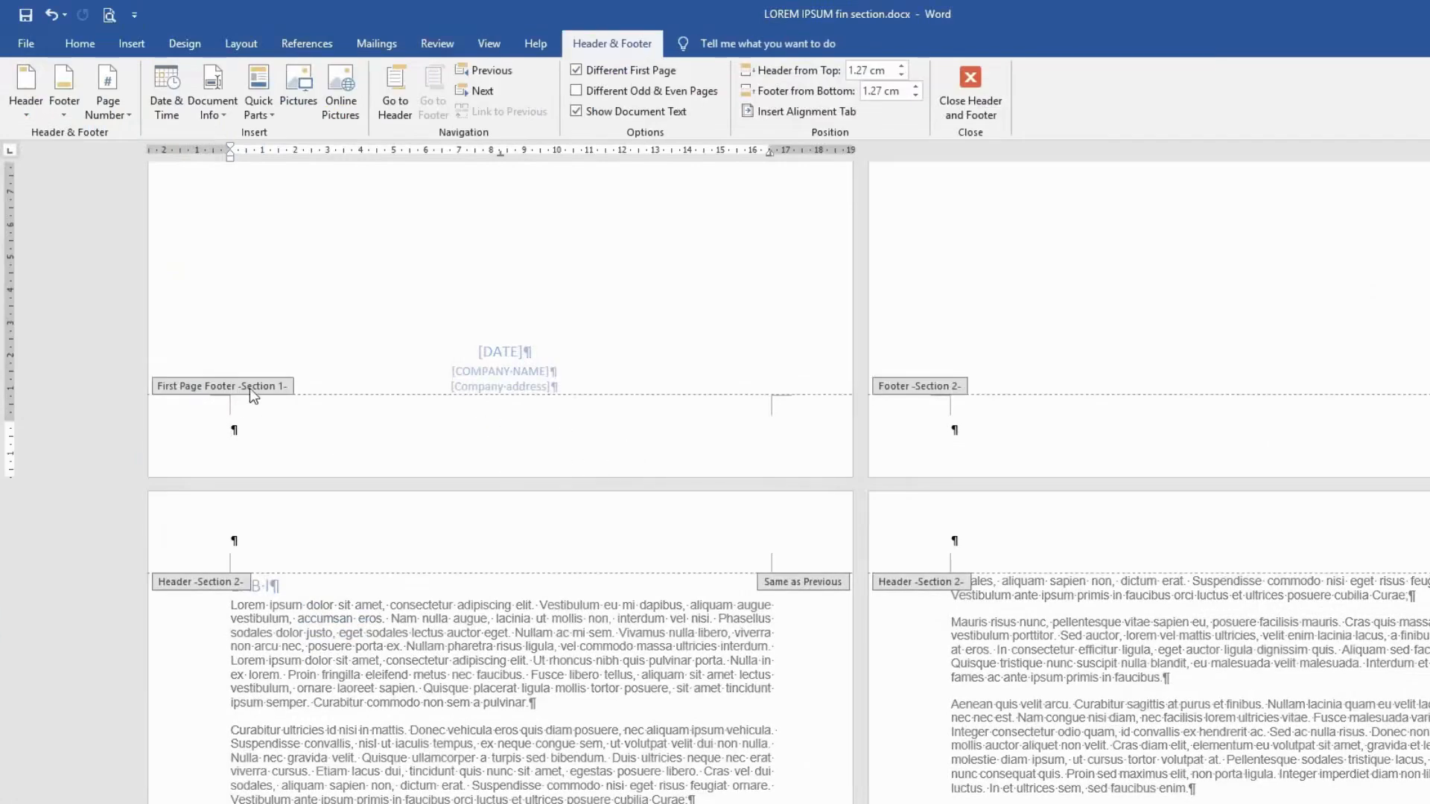
{"action": "scroll", "coordinate": [186, 313], "scroll_direction": "down", "scroll_amount": 15}
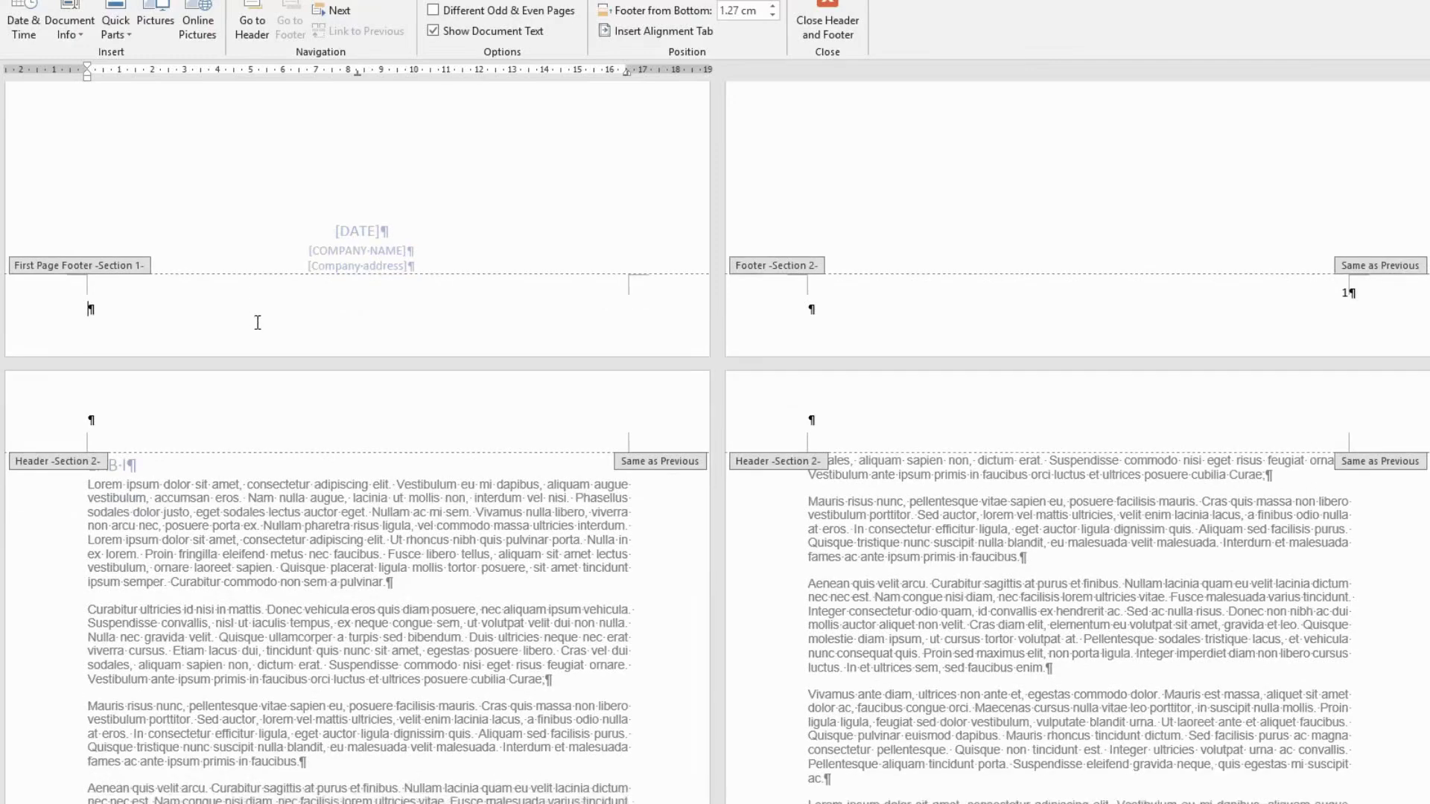
{"action": "scroll", "coordinate": [801, 482], "scroll_direction": "down", "scroll_amount": 1}
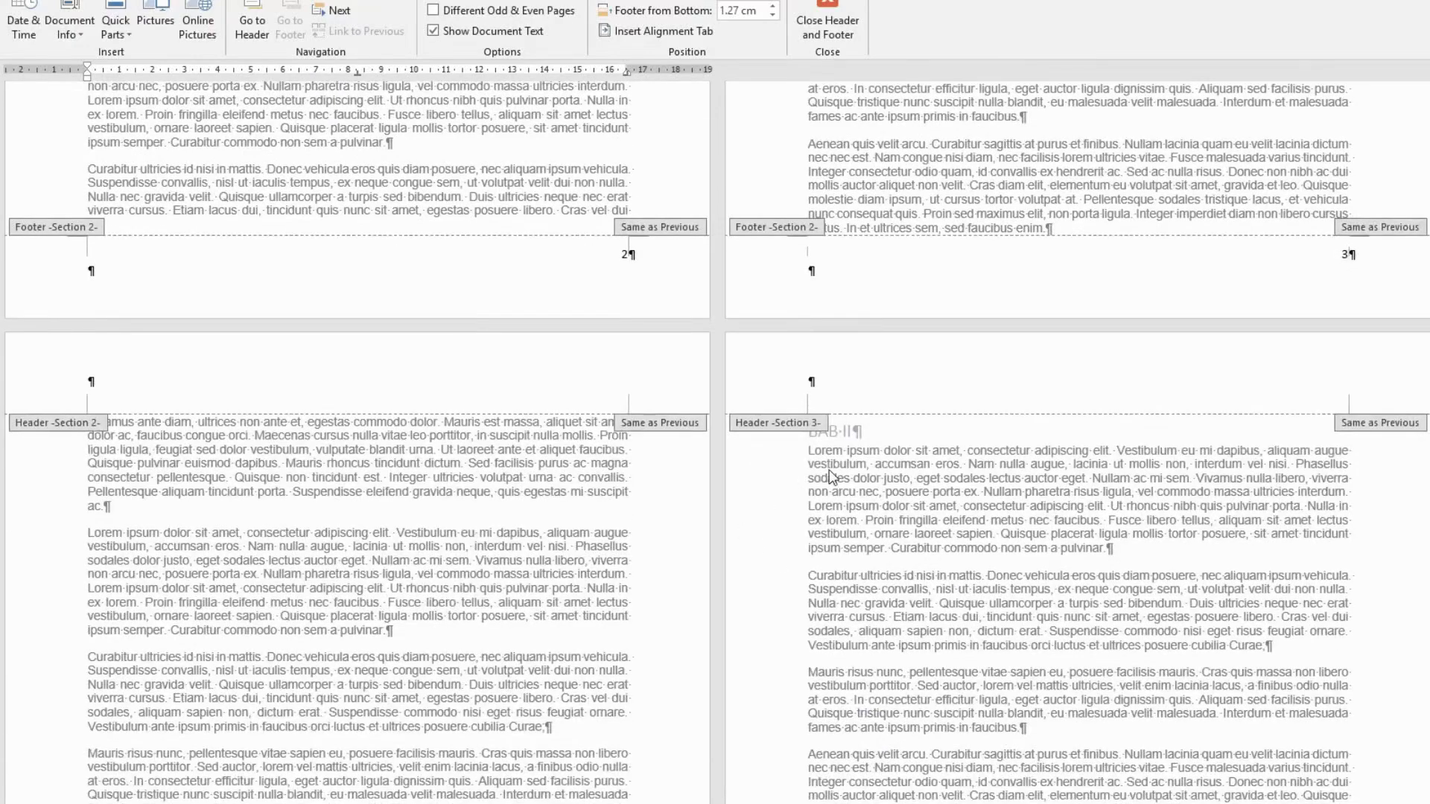
{"action": "scroll", "coordinate": [832, 476], "scroll_direction": "down", "scroll_amount": 6}
{"action": "scroll", "coordinate": [834, 417], "scroll_direction": "up", "scroll_amount": 14}
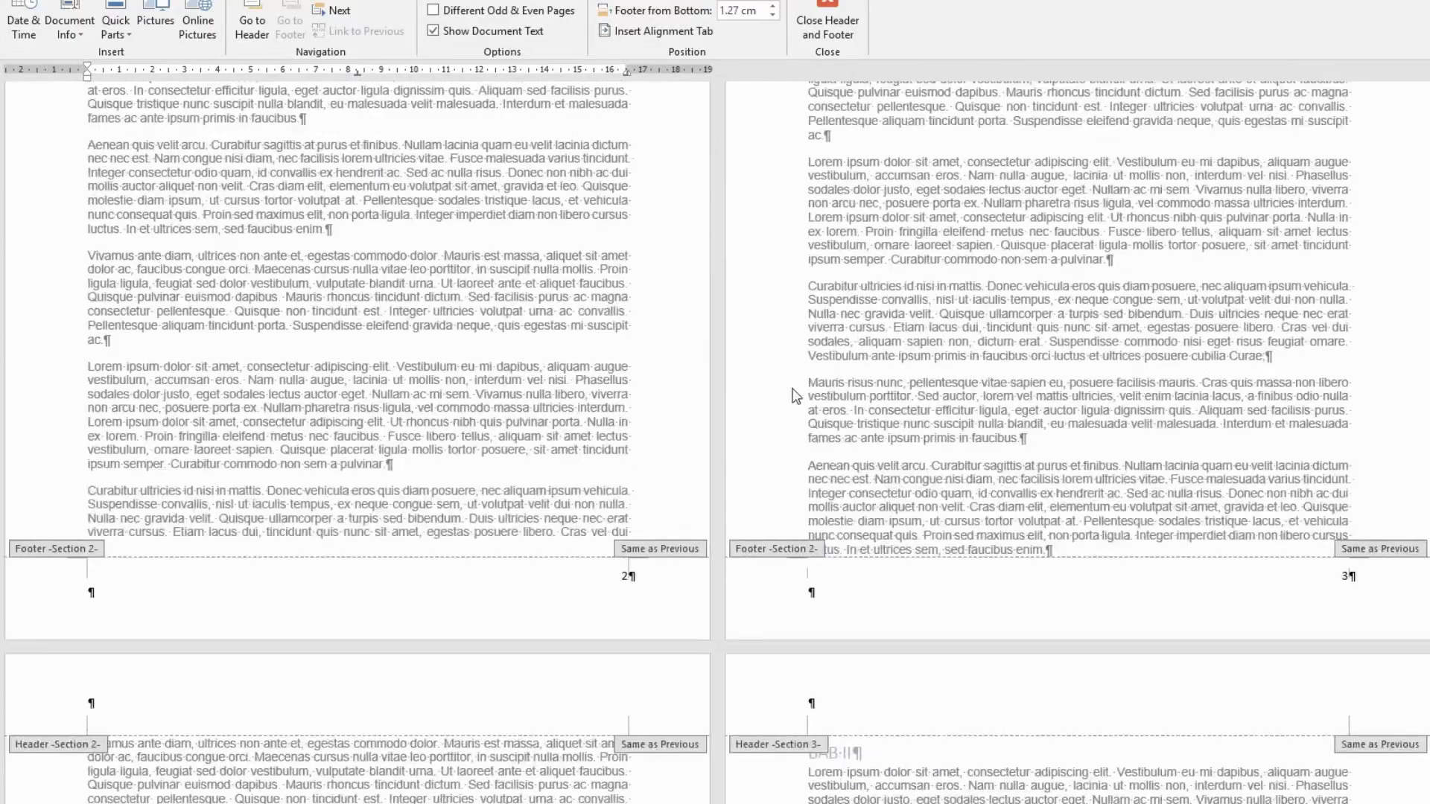
{"action": "scroll", "coordinate": [795, 395], "scroll_direction": "down", "scroll_amount": 20}
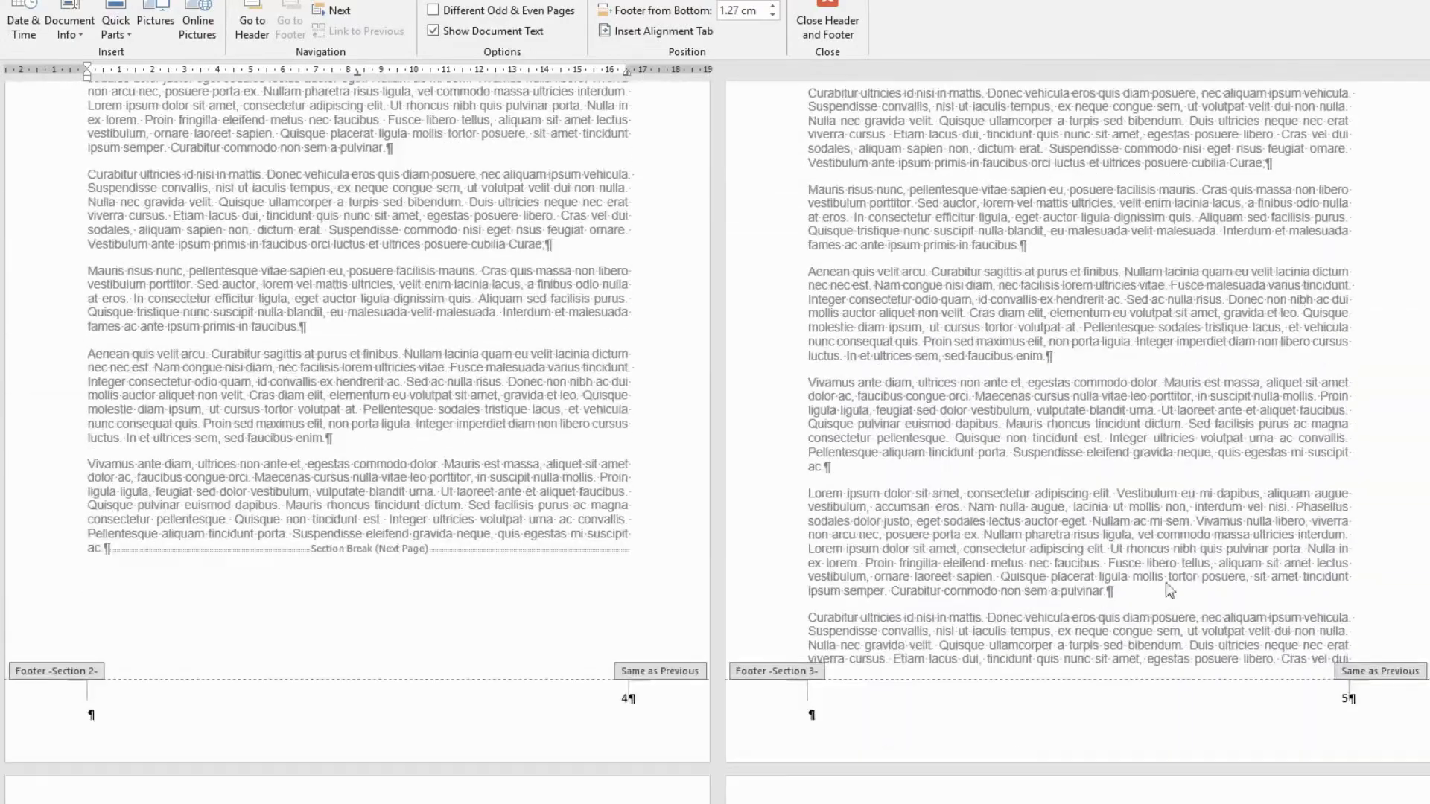
{"action": "scroll", "coordinate": [789, 455], "scroll_direction": "up", "scroll_amount": 20}
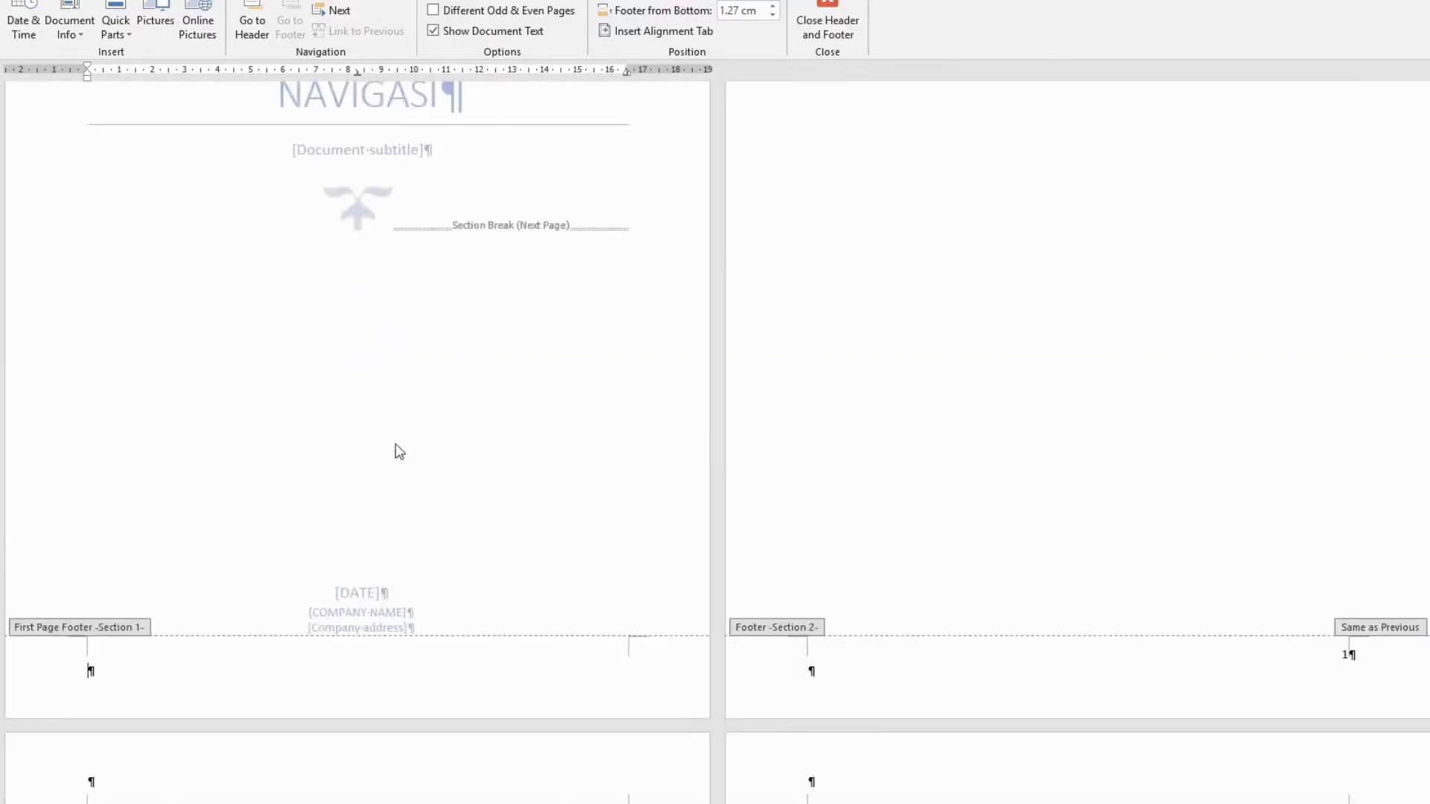
Step: Print only sections 1 and 3 of the document with Microsoft Print to PDF, using the page range s1,s3
{"action": "key", "text": "ctrl+p"}
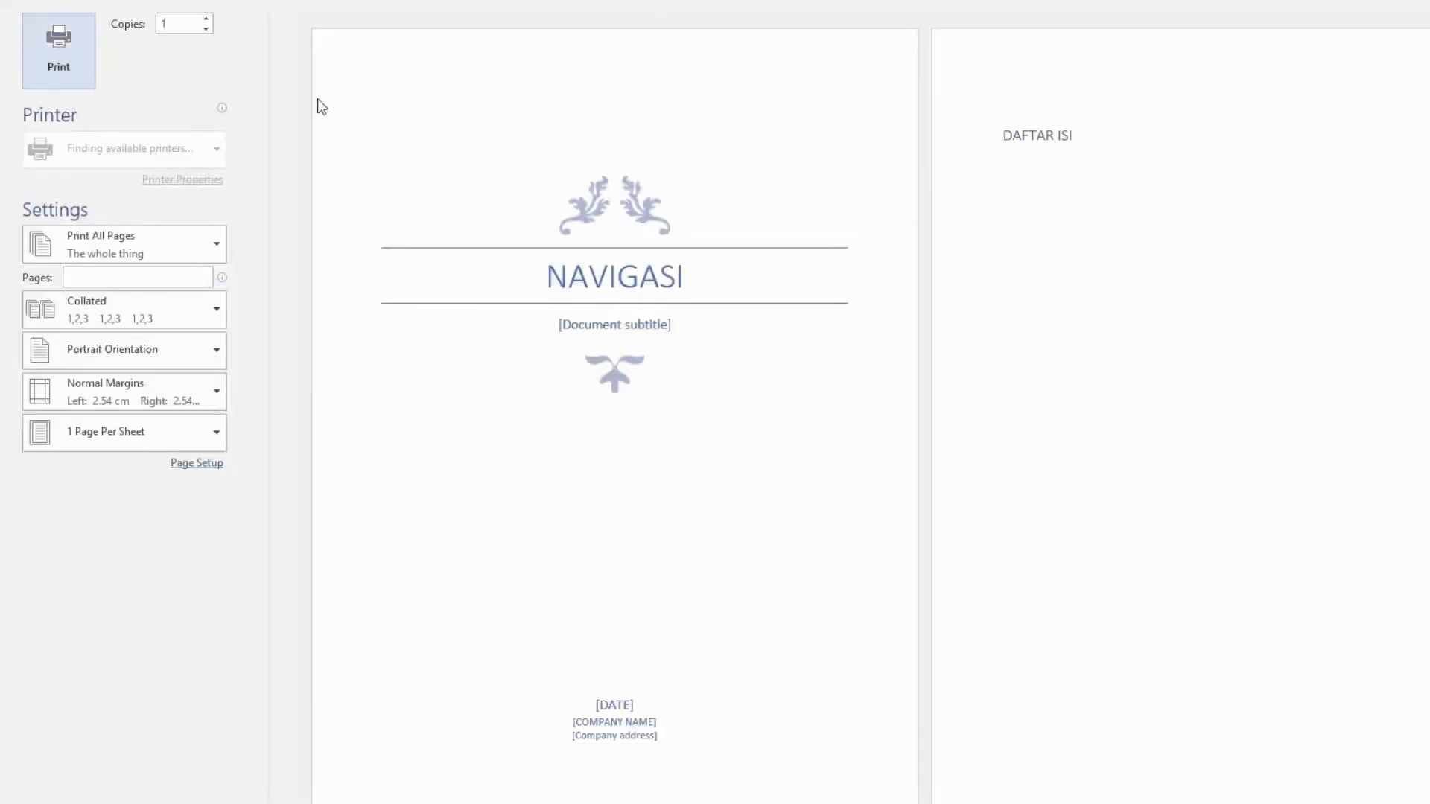
{"action": "left_click", "coordinate": [157, 279]}
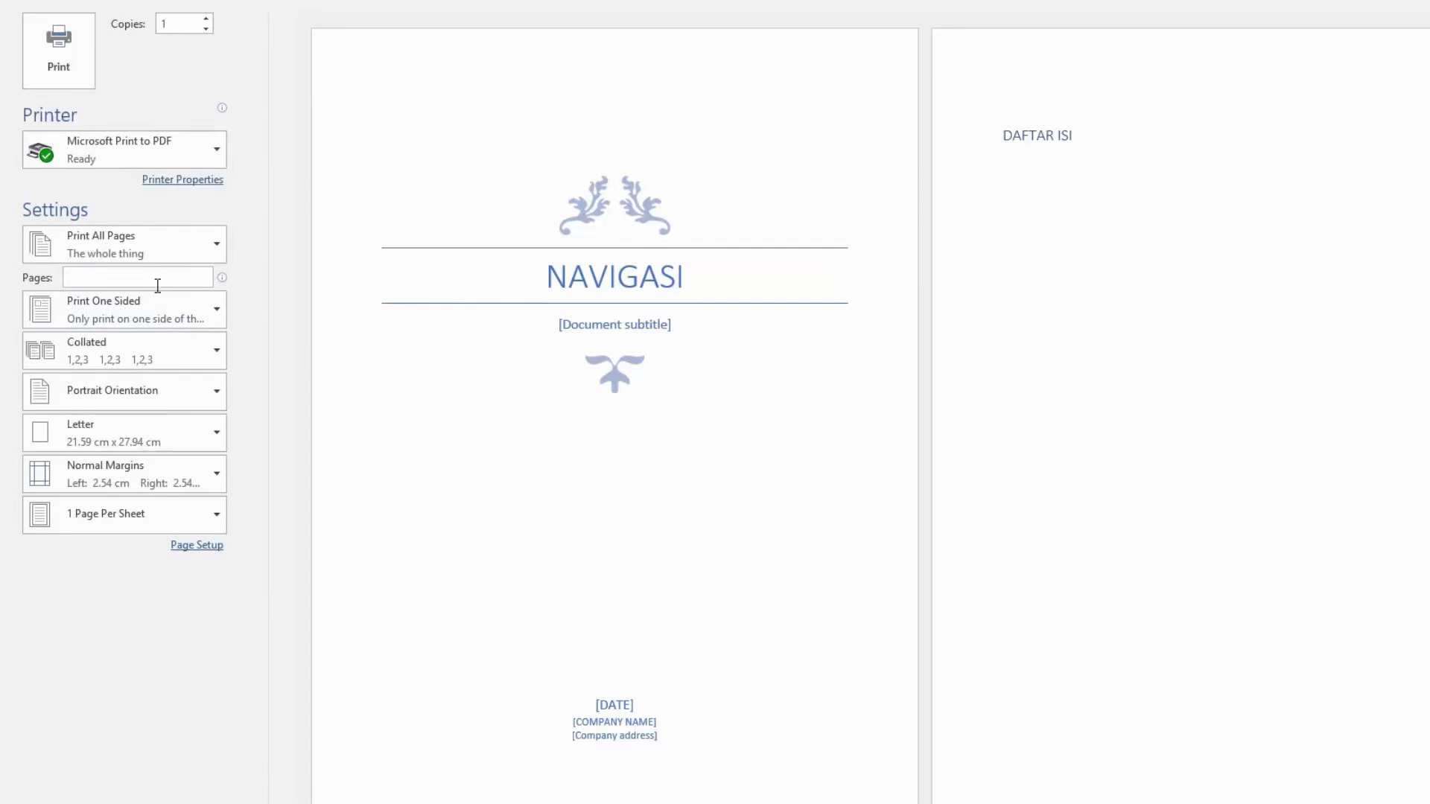
{"action": "mouse_move", "coordinate": [223, 281]}
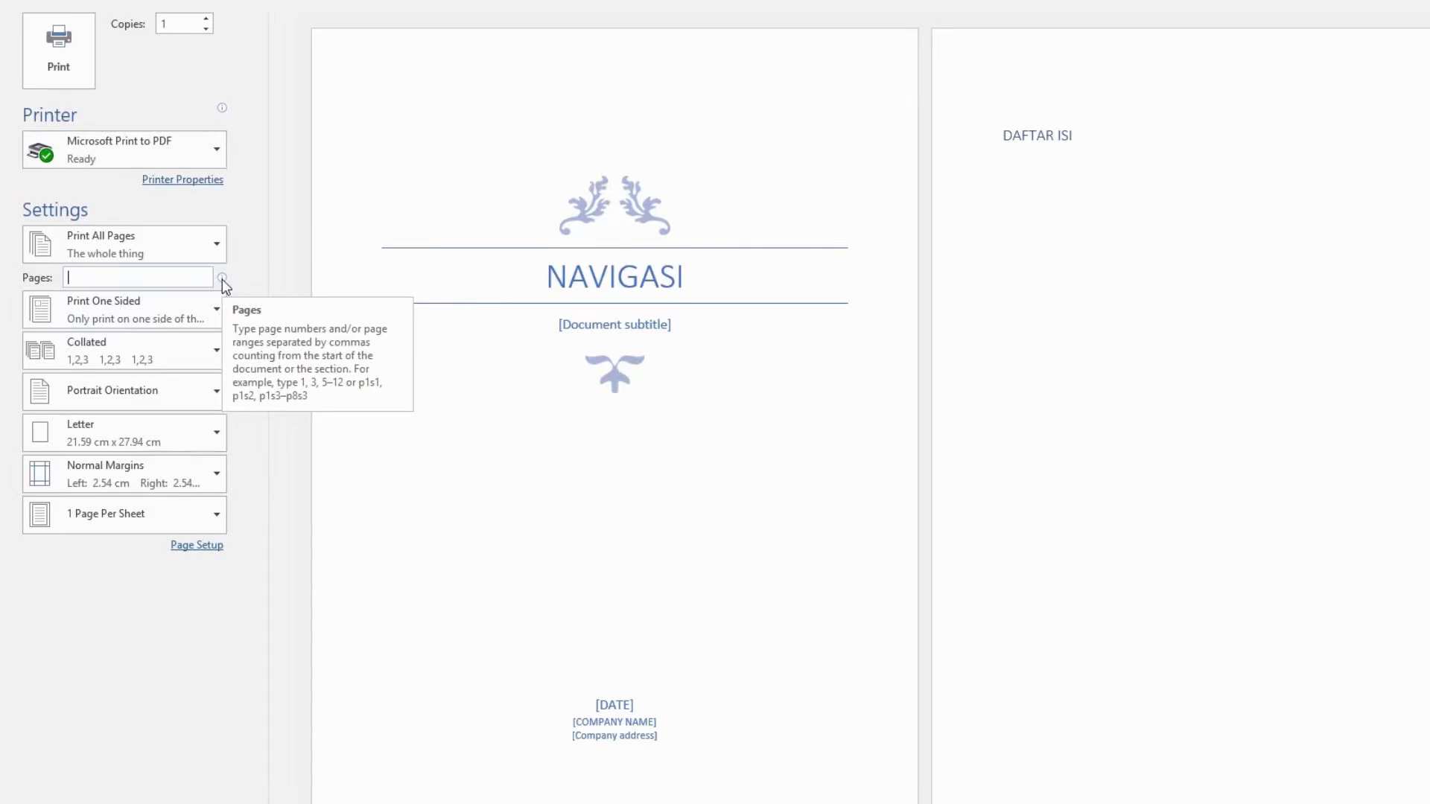
{"action": "left_click", "coordinate": [156, 282]}
{"action": "type", "text": "s1,"}
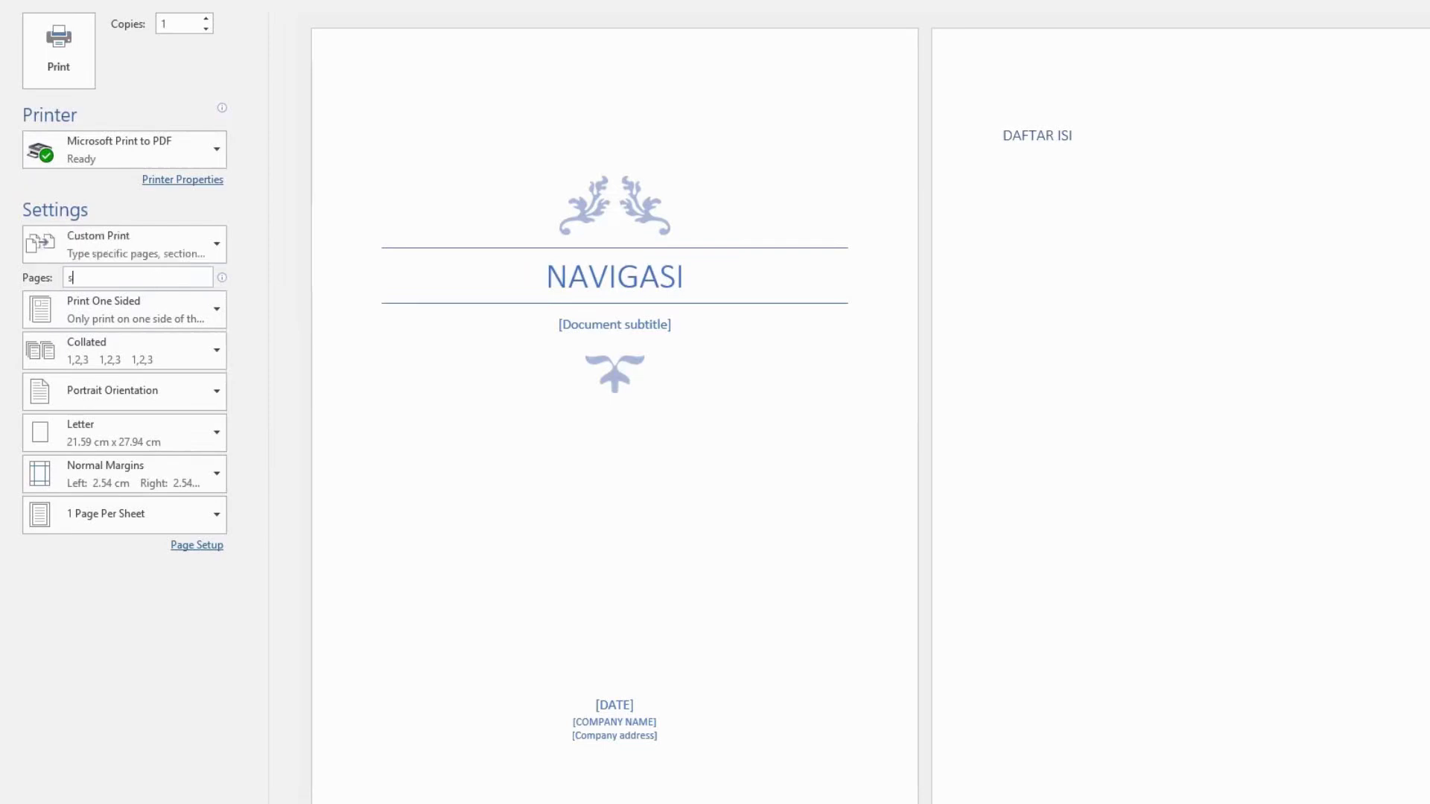
{"action": "type", "text": "s3"}
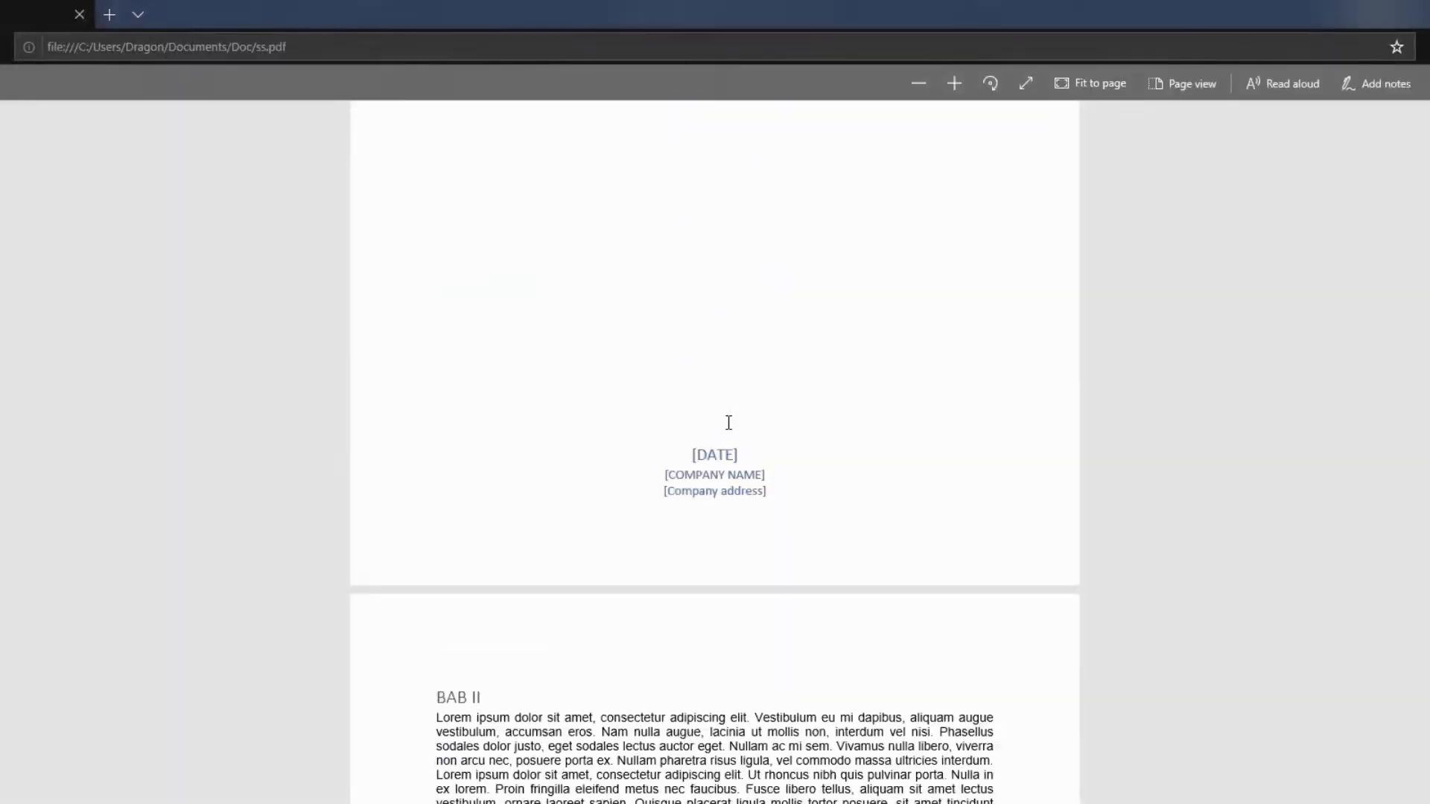
Step: Check the pages of the printed ss.pdf from the cover page to chapter BAB II
{"action": "scroll", "coordinate": [728, 422], "scroll_direction": "up", "scroll_amount": 5}
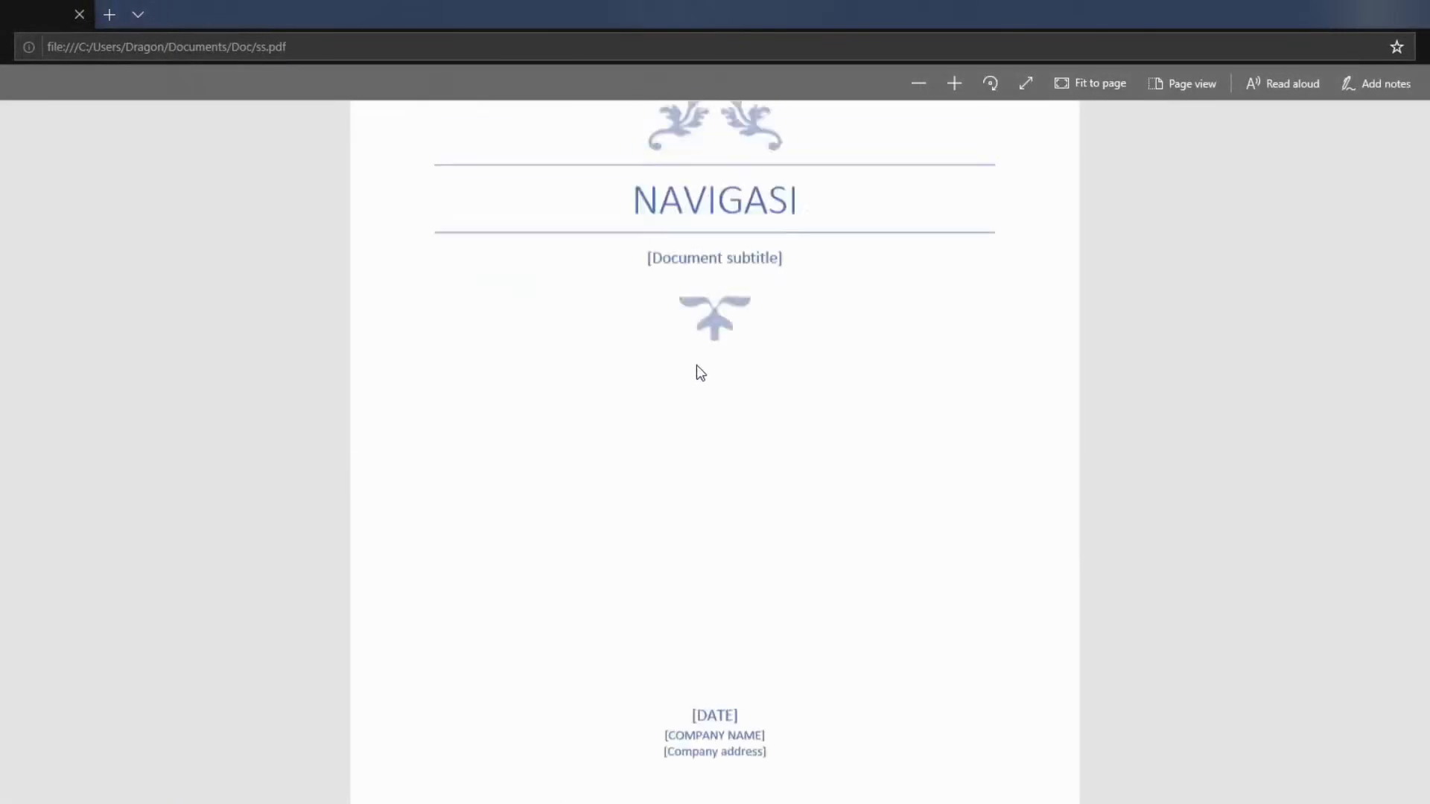
{"action": "scroll", "coordinate": [655, 282], "scroll_direction": "down", "scroll_amount": 2}
{"action": "scroll", "coordinate": [667, 405], "scroll_direction": "down", "scroll_amount": 3}
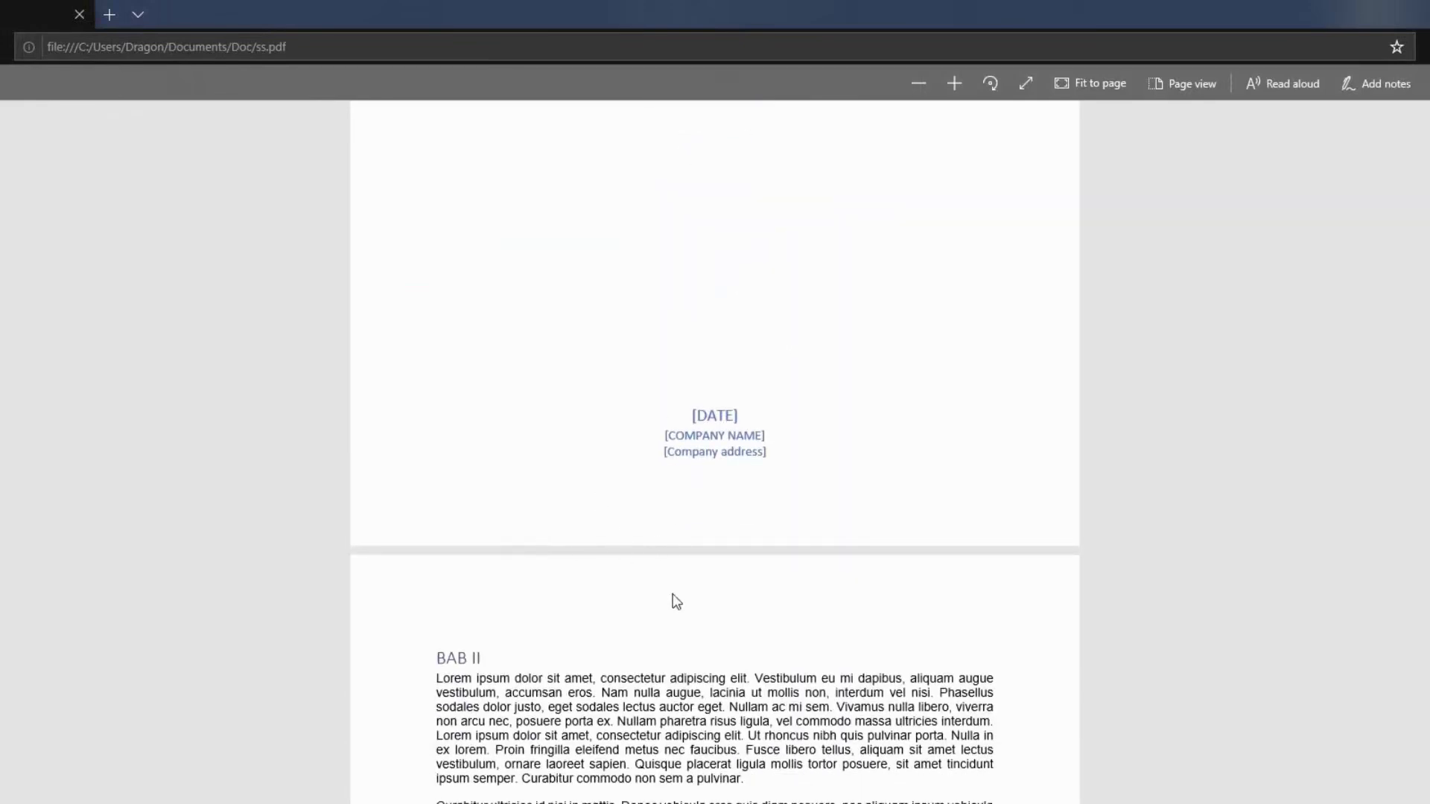
{"action": "scroll", "coordinate": [674, 596], "scroll_direction": "down", "scroll_amount": 3}
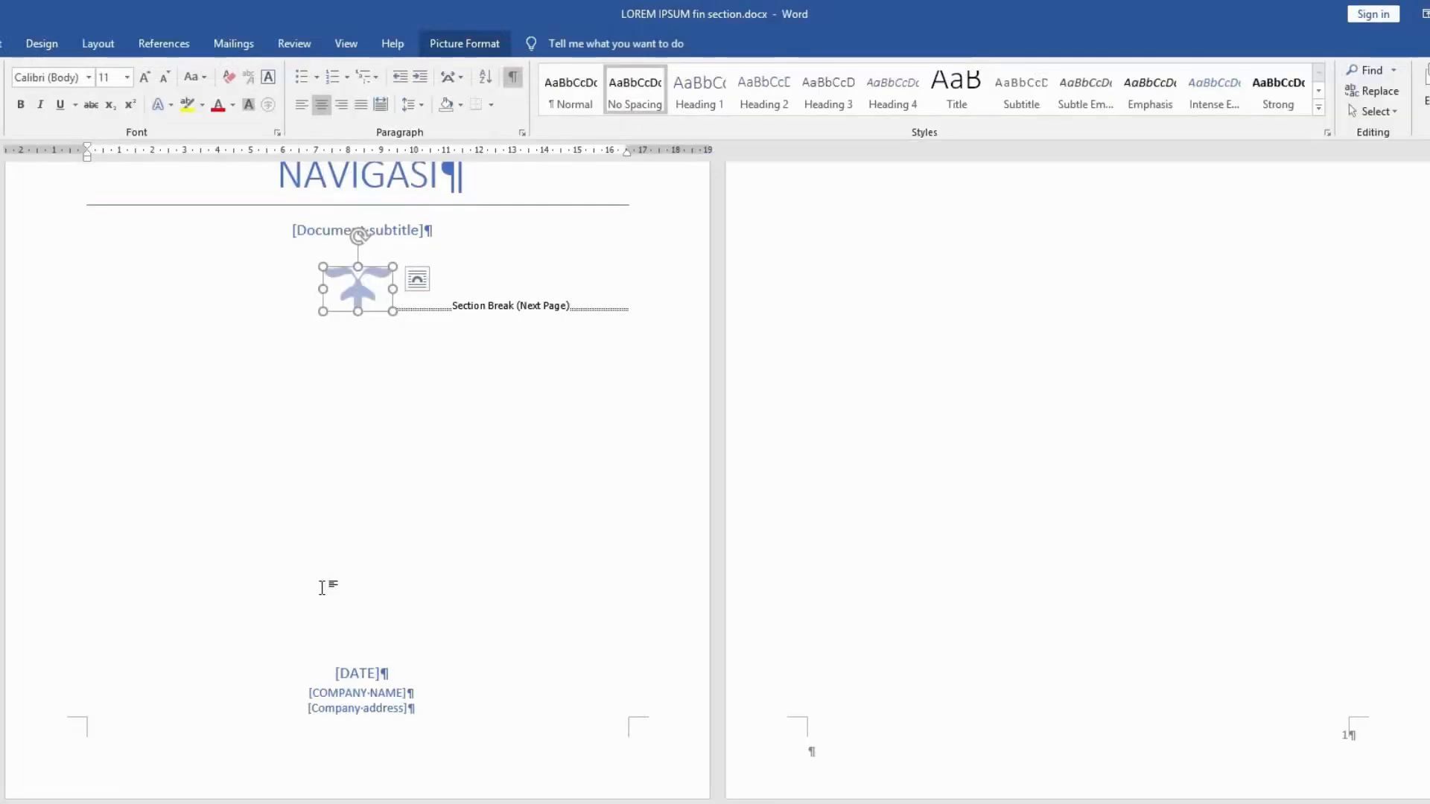
Step: Switch back to LOREM IPSUM fin section.docx and open the footer of the first BAB I page to check its section label
{"action": "scroll", "coordinate": [680, 642], "scroll_direction": "down", "scroll_amount": 3}
{"action": "scroll", "coordinate": [680, 642], "scroll_direction": "down", "scroll_amount": 3}
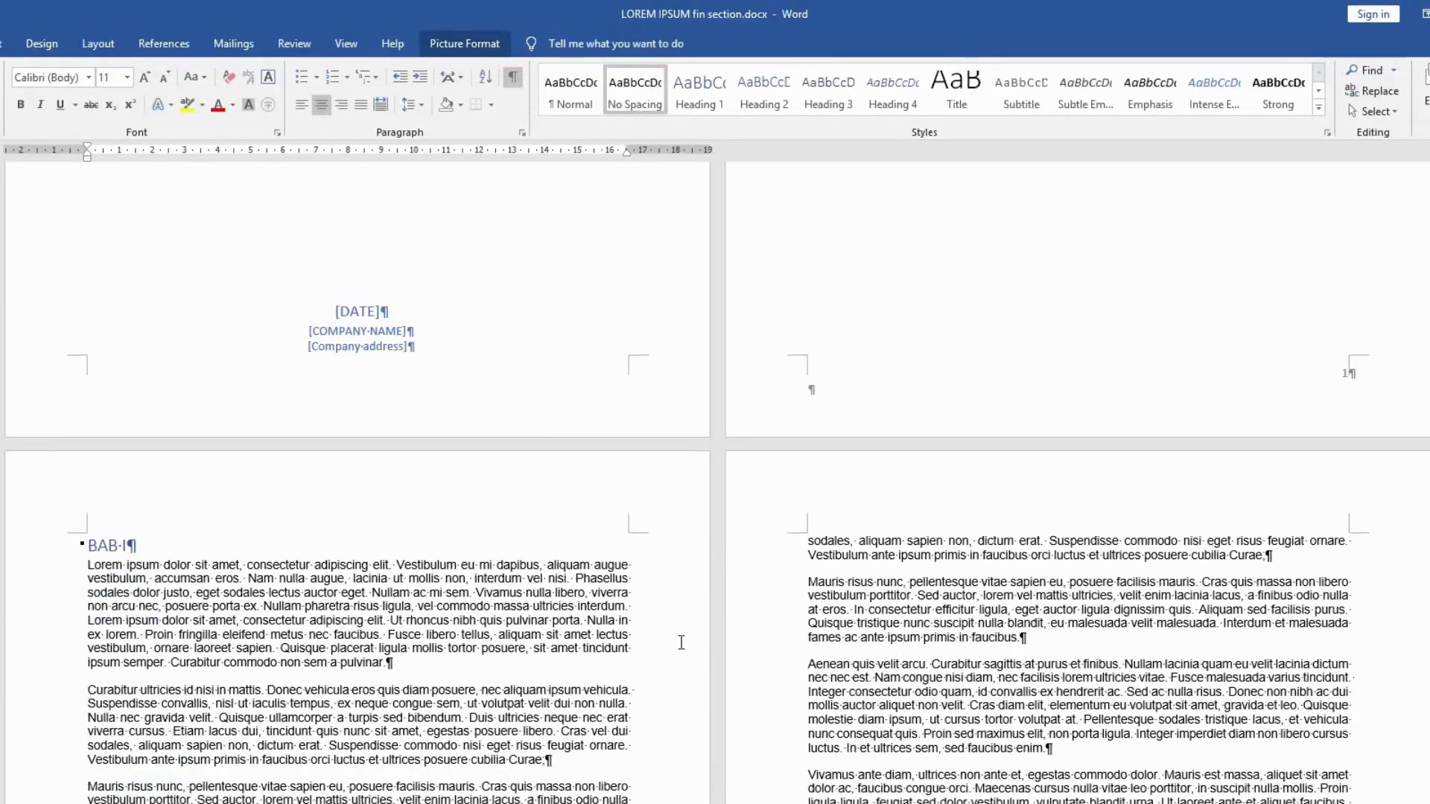
{"action": "scroll", "coordinate": [650, 642], "scroll_direction": "down", "scroll_amount": 3}
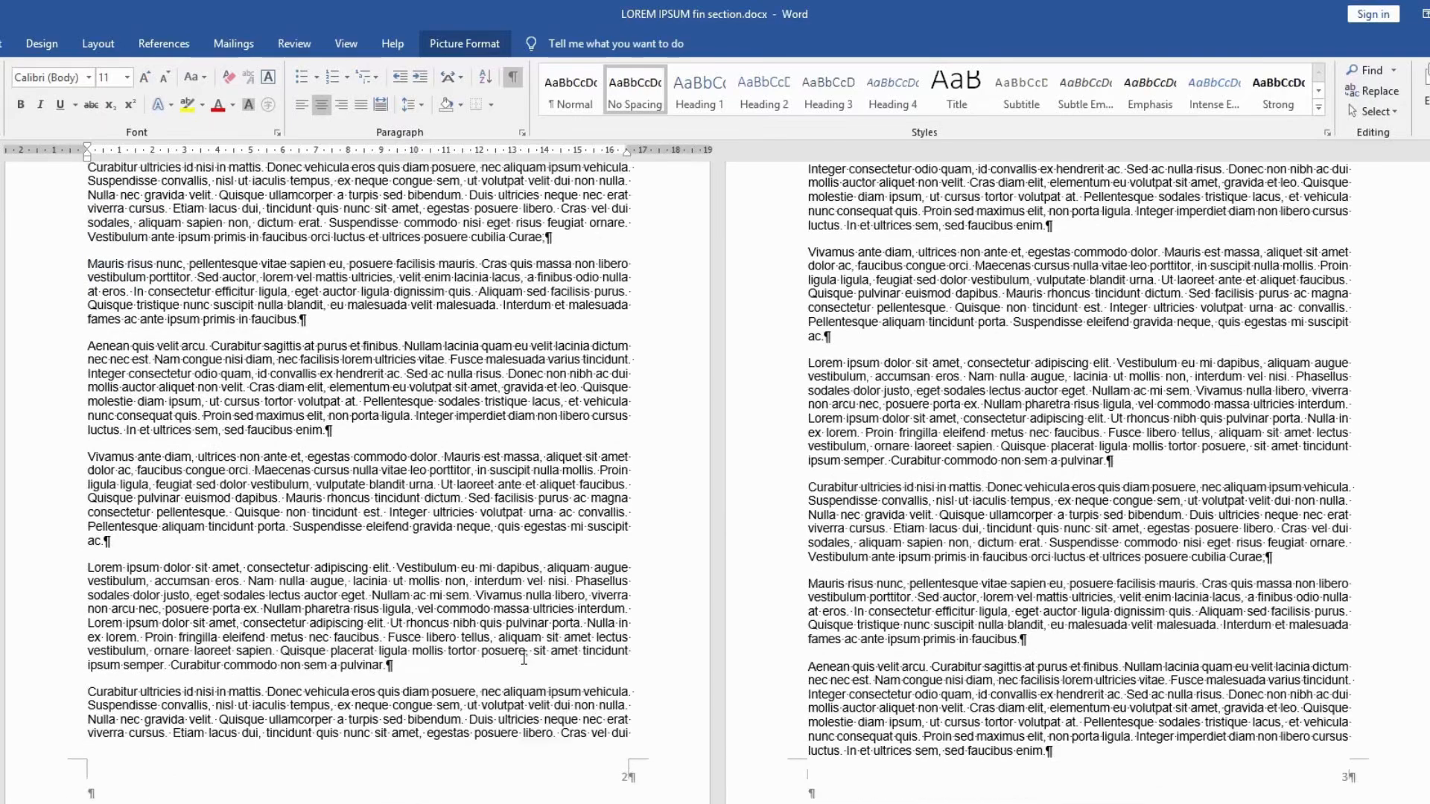
{"action": "scroll", "coordinate": [521, 660], "scroll_direction": "down", "scroll_amount": 3}
{"action": "double_click", "coordinate": [465, 787]}
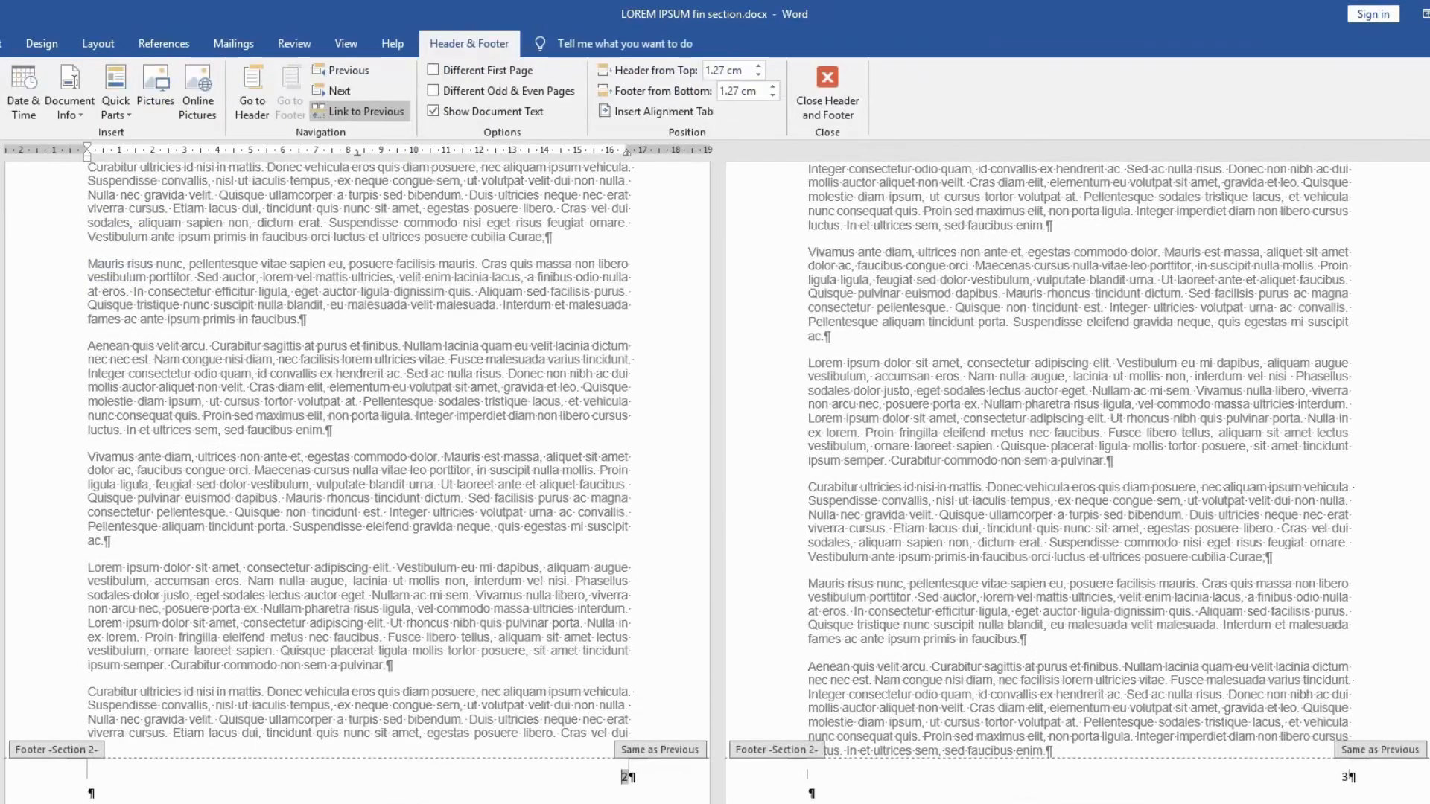
Step: Print only section 2 with Microsoft Print to PDF, using the page range s2
{"action": "key", "text": "ctrl+p"}
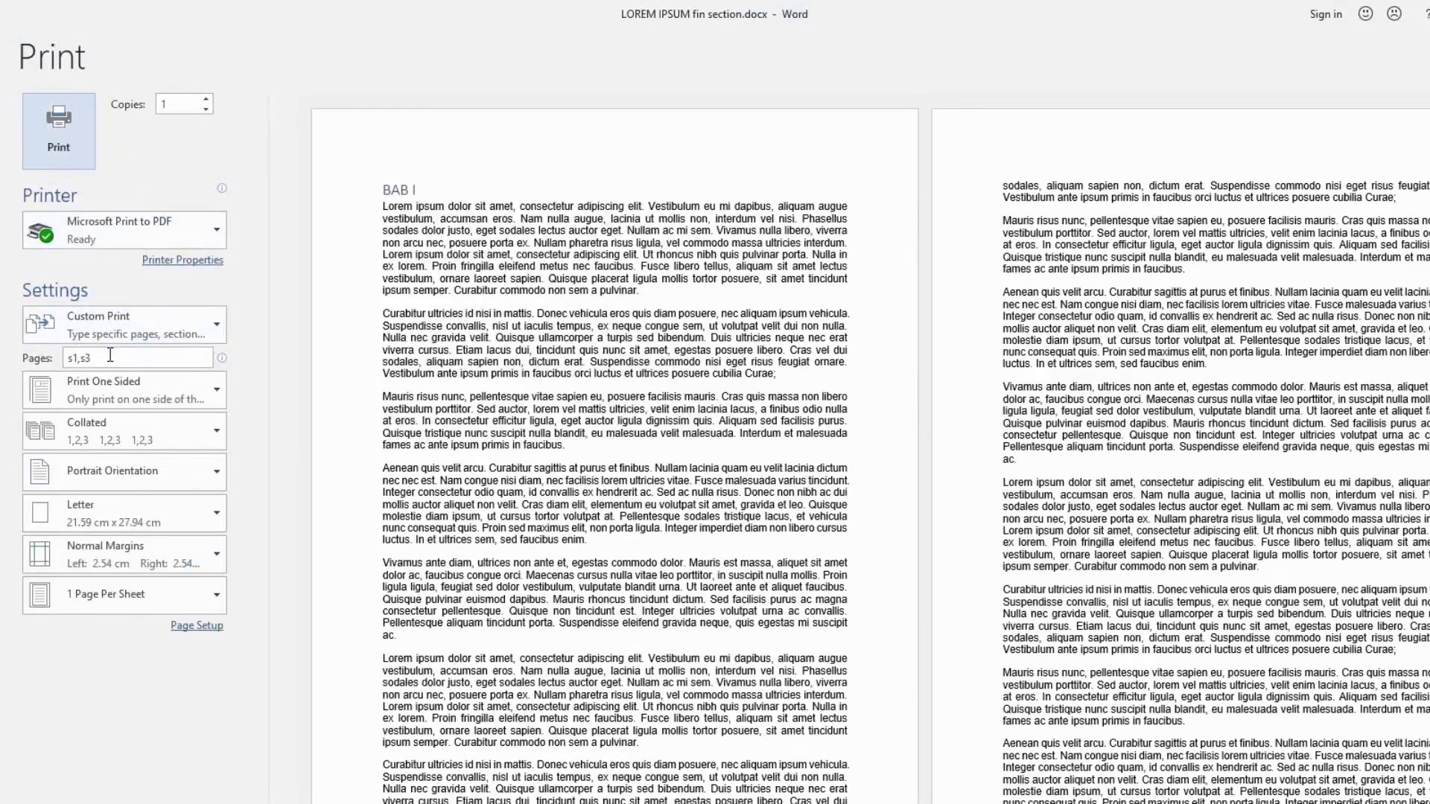
{"action": "double_click", "coordinate": [110, 358]}
{"action": "type", "text": "s2"}
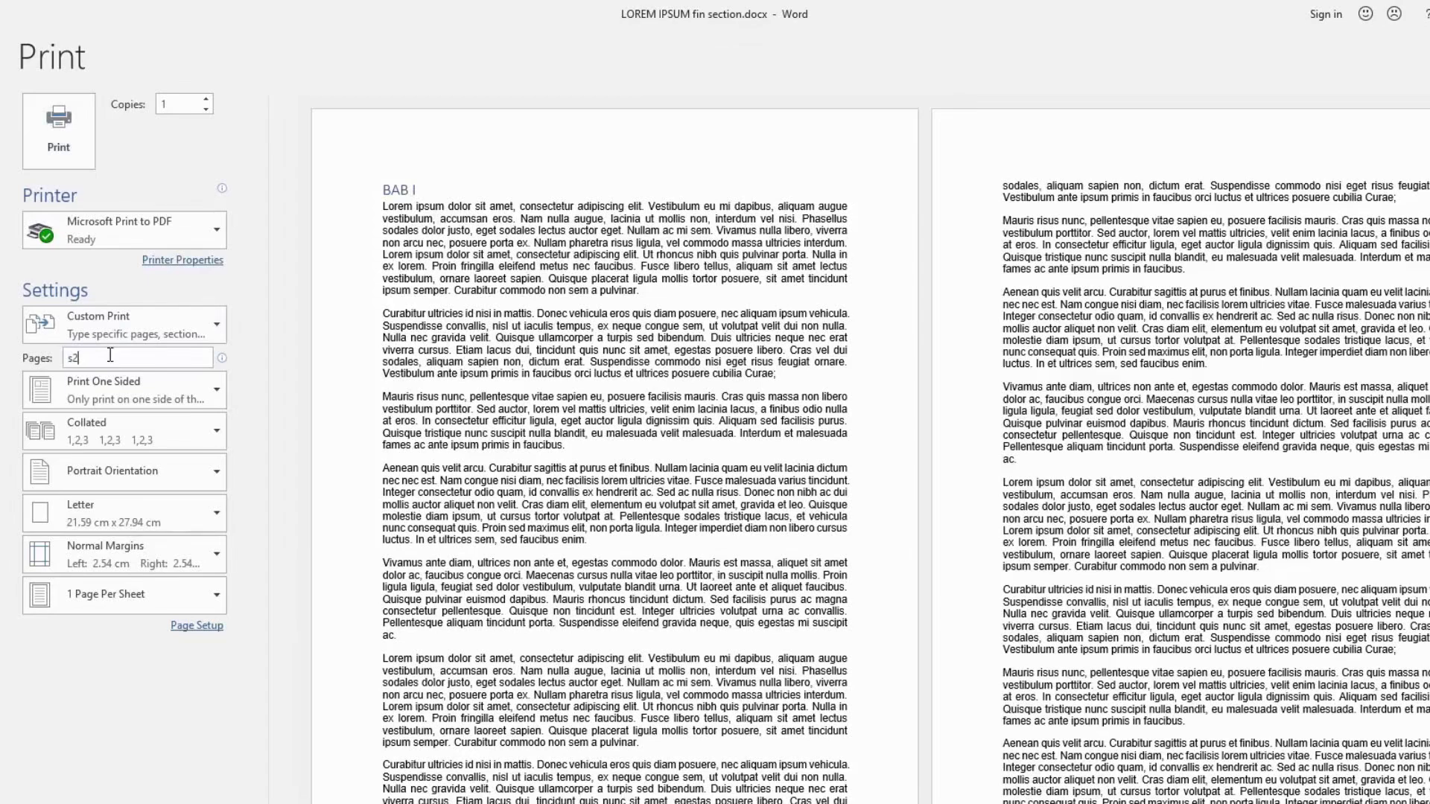
{"action": "left_click", "coordinate": [25, 147]}
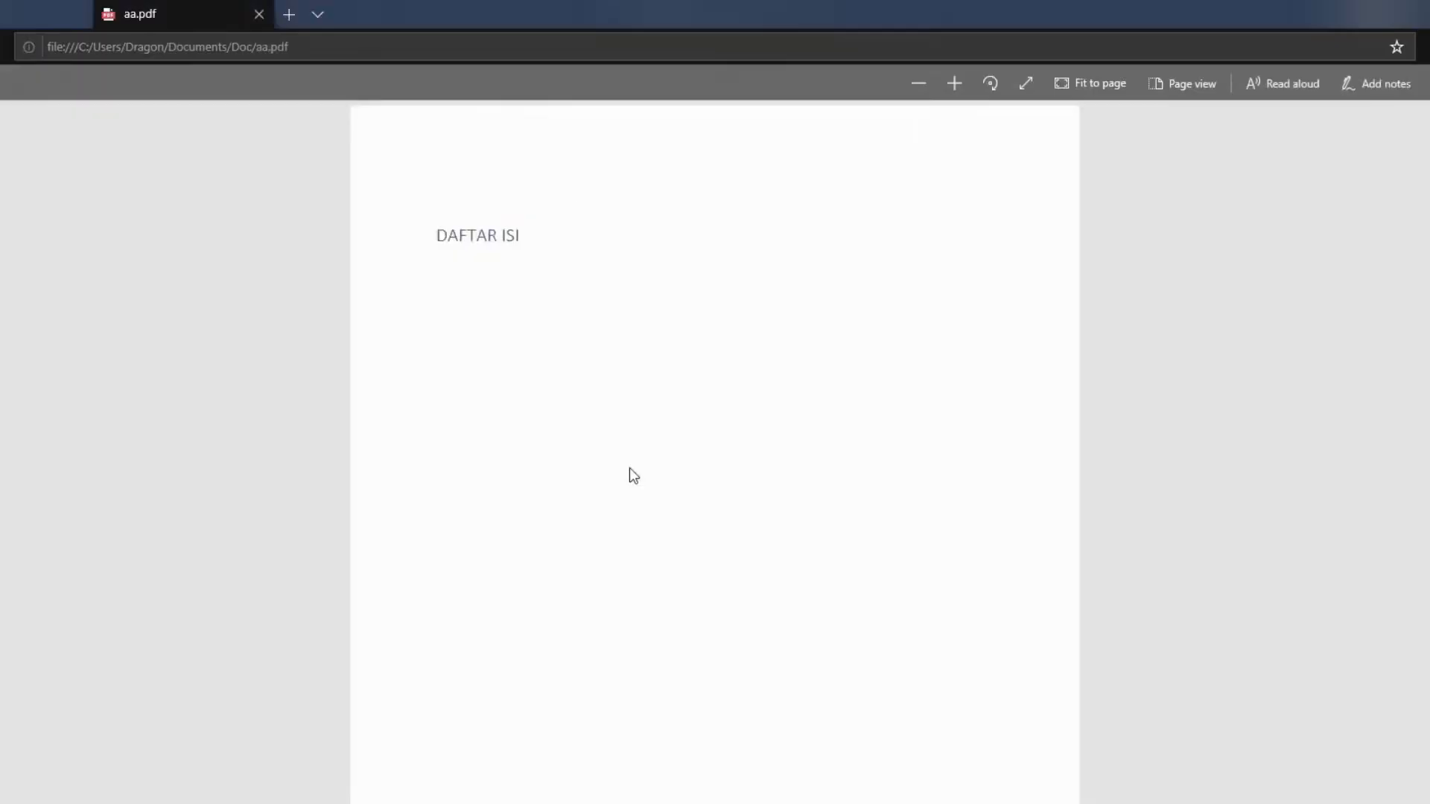
Step: Check the pages of the printed aa.pdf from DAFTAR ISI through the end of chapter BAB I
{"action": "scroll", "coordinate": [628, 468], "scroll_direction": "down", "scroll_amount": 10}
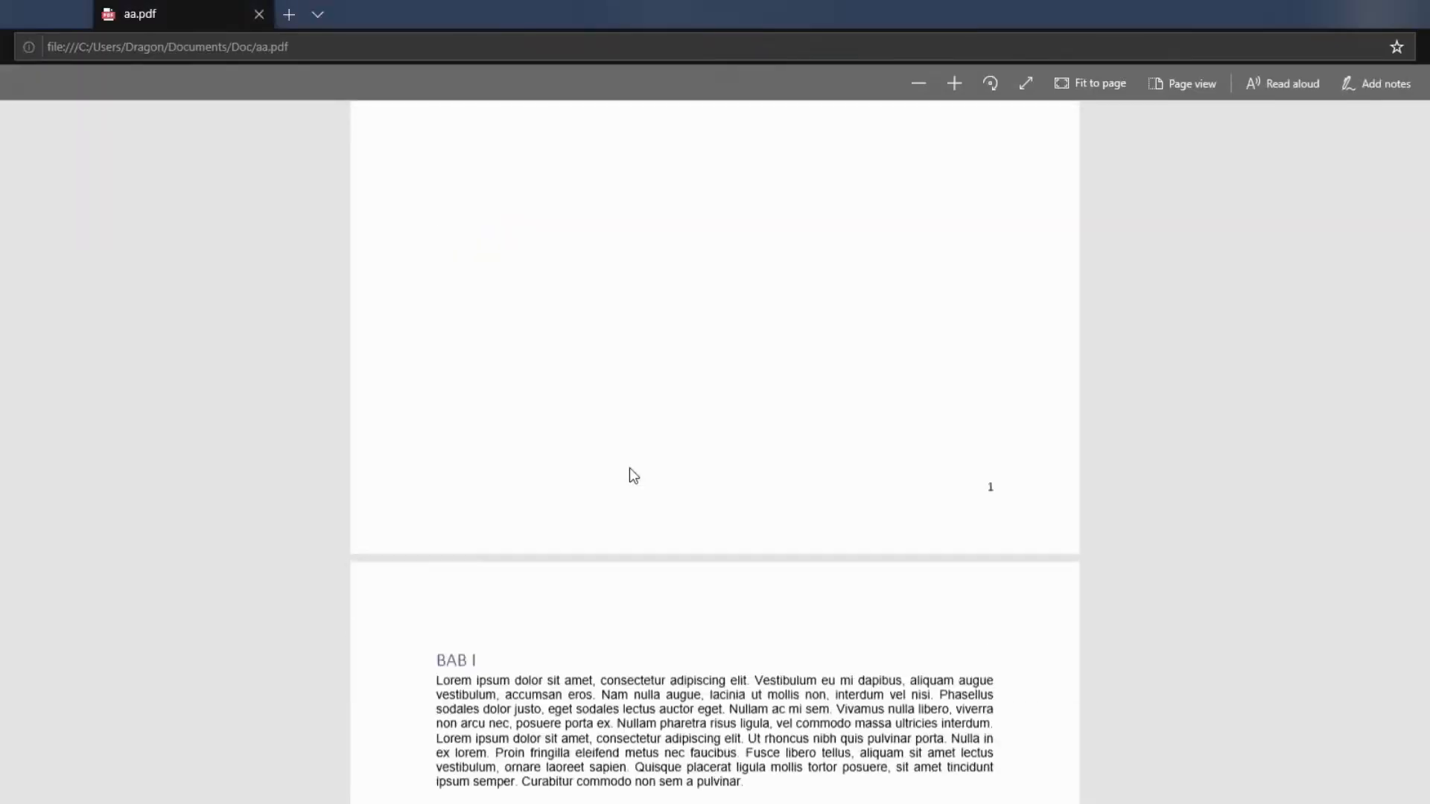
{"action": "scroll", "coordinate": [628, 467], "scroll_direction": "down", "scroll_amount": 20}
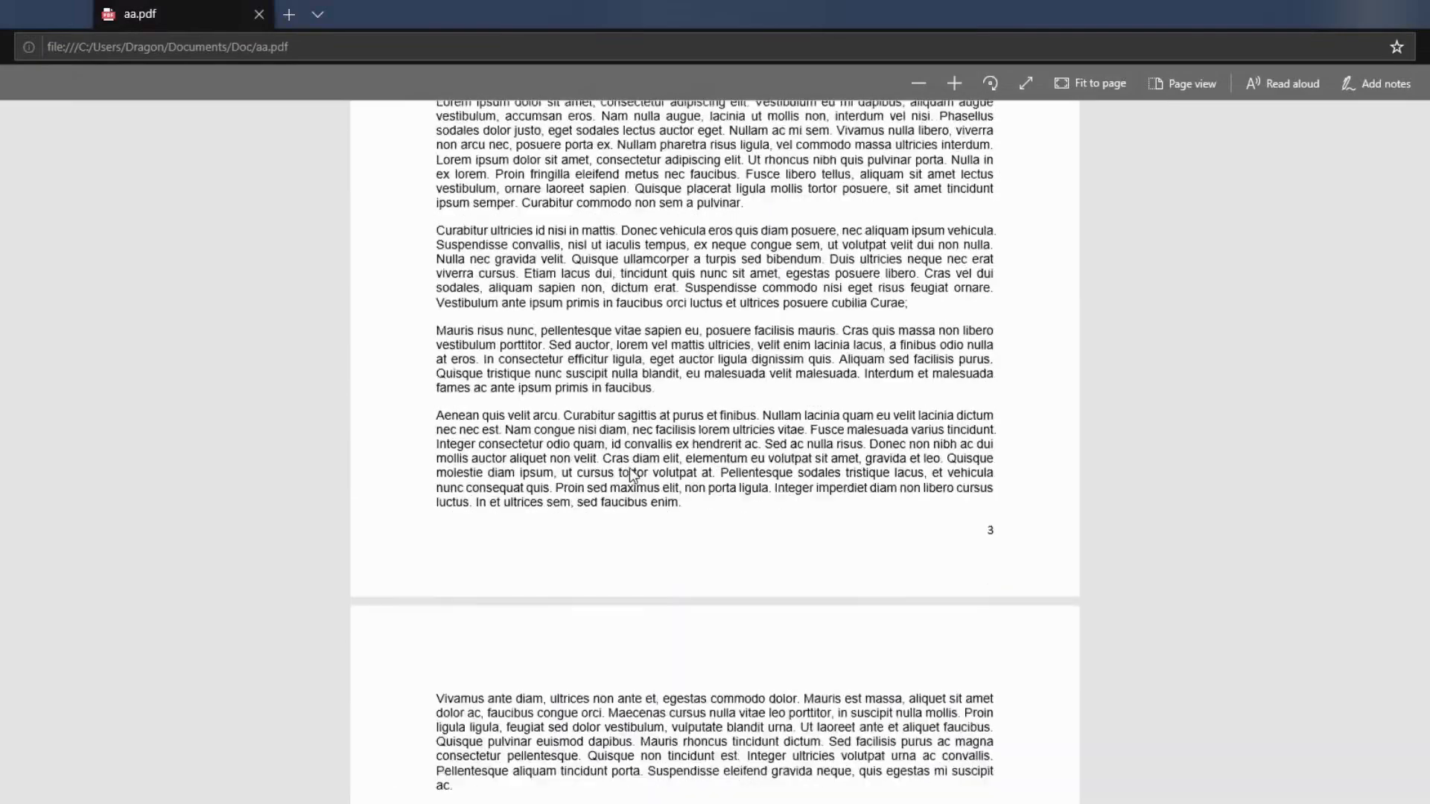
{"action": "scroll", "coordinate": [630, 474], "scroll_direction": "down", "scroll_amount": 2}
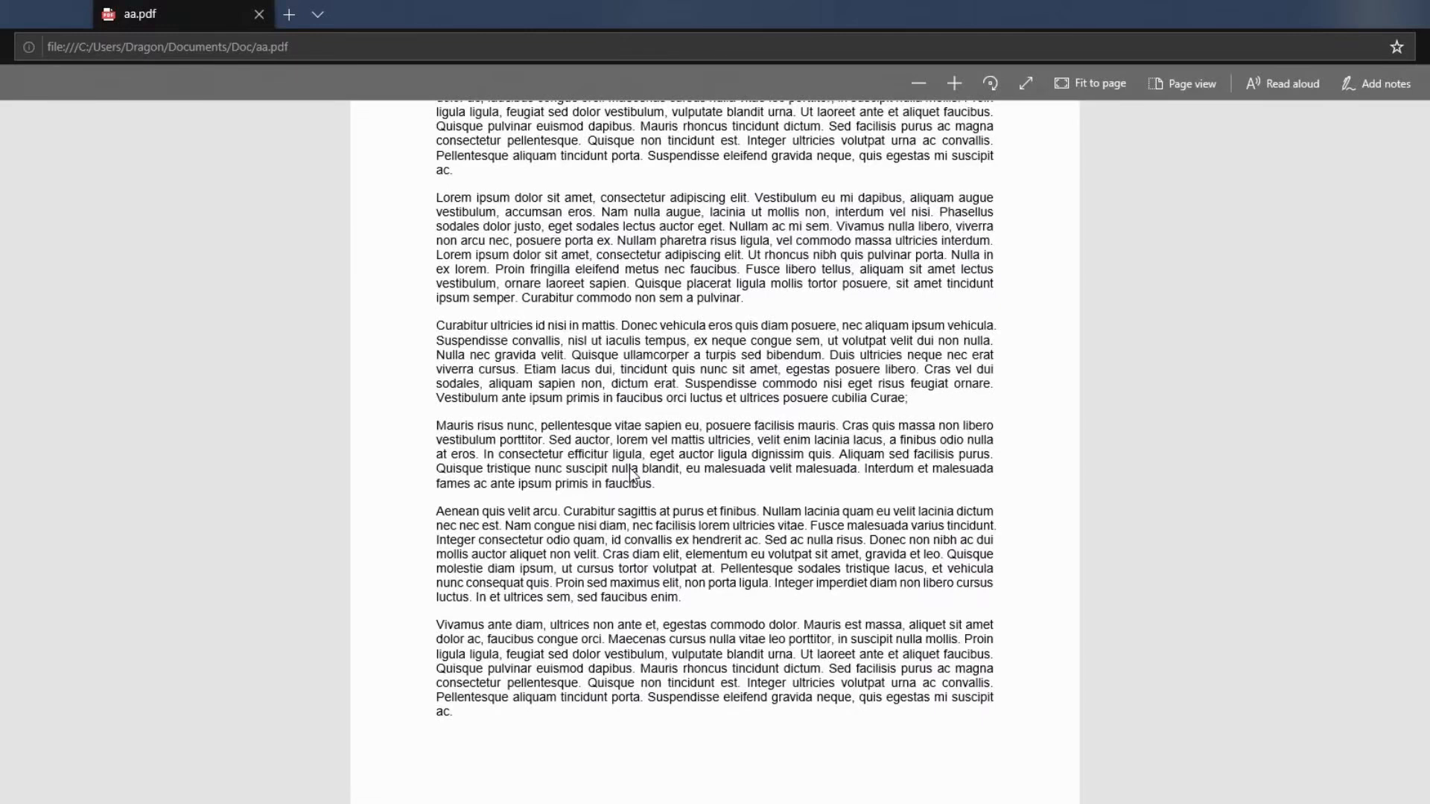
{"action": "scroll", "coordinate": [630, 474], "scroll_direction": "down", "scroll_amount": 5}
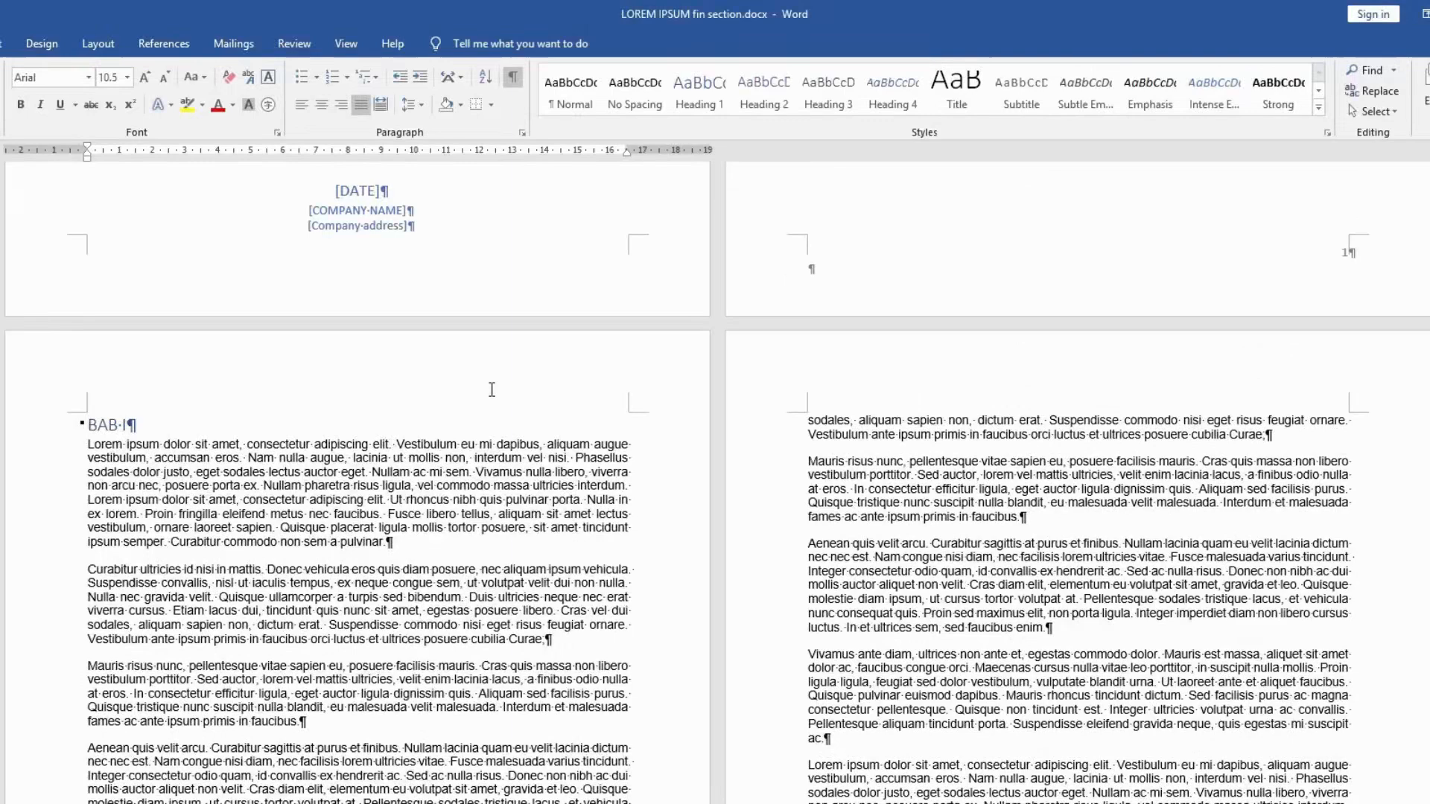
Step: Return to LOREM IPSUM fin section.docx, read the page range format hint in the print settings, and go back to the document
{"action": "scroll", "coordinate": [492, 390], "scroll_direction": "up", "scroll_amount": 3}
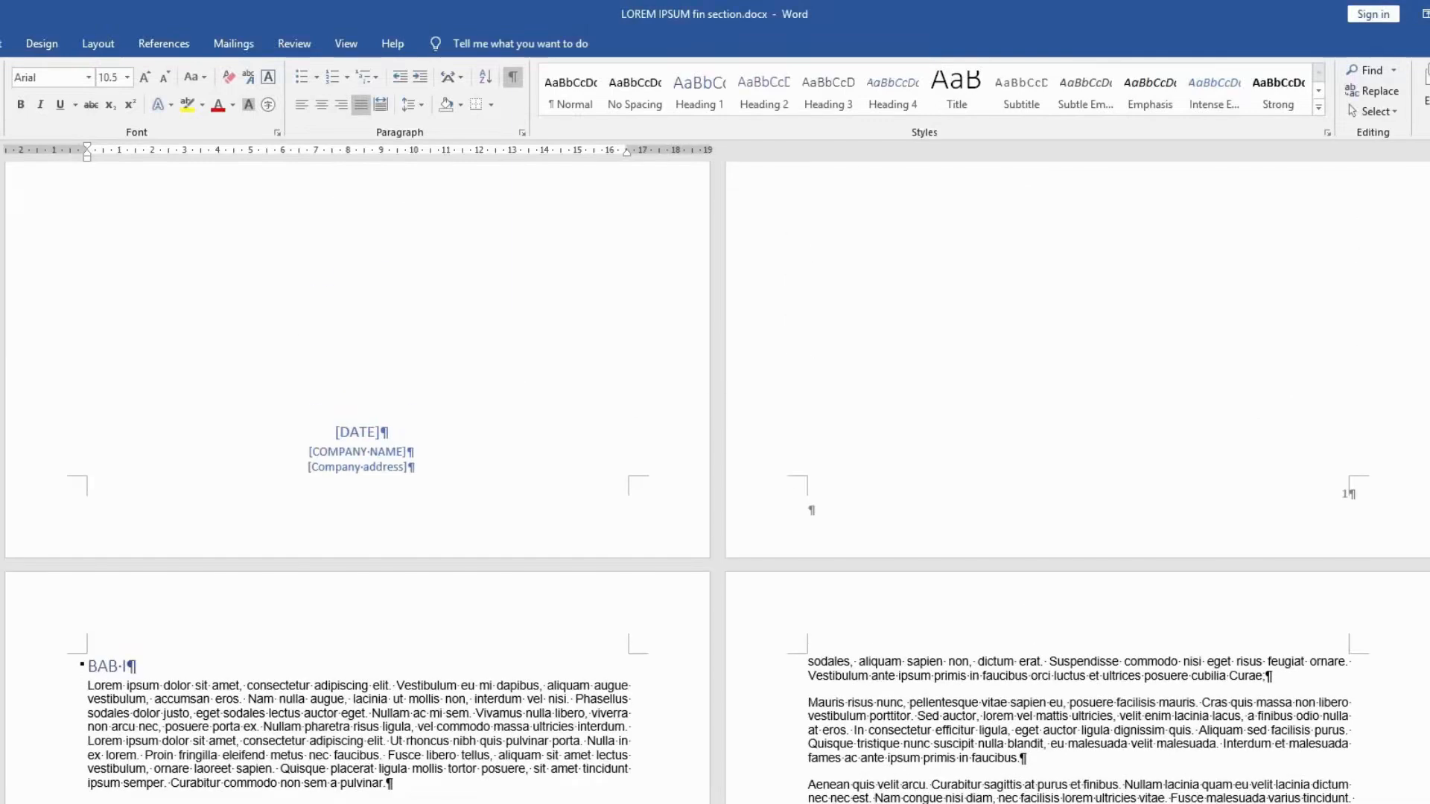
{"action": "key", "text": "ctrl+p"}
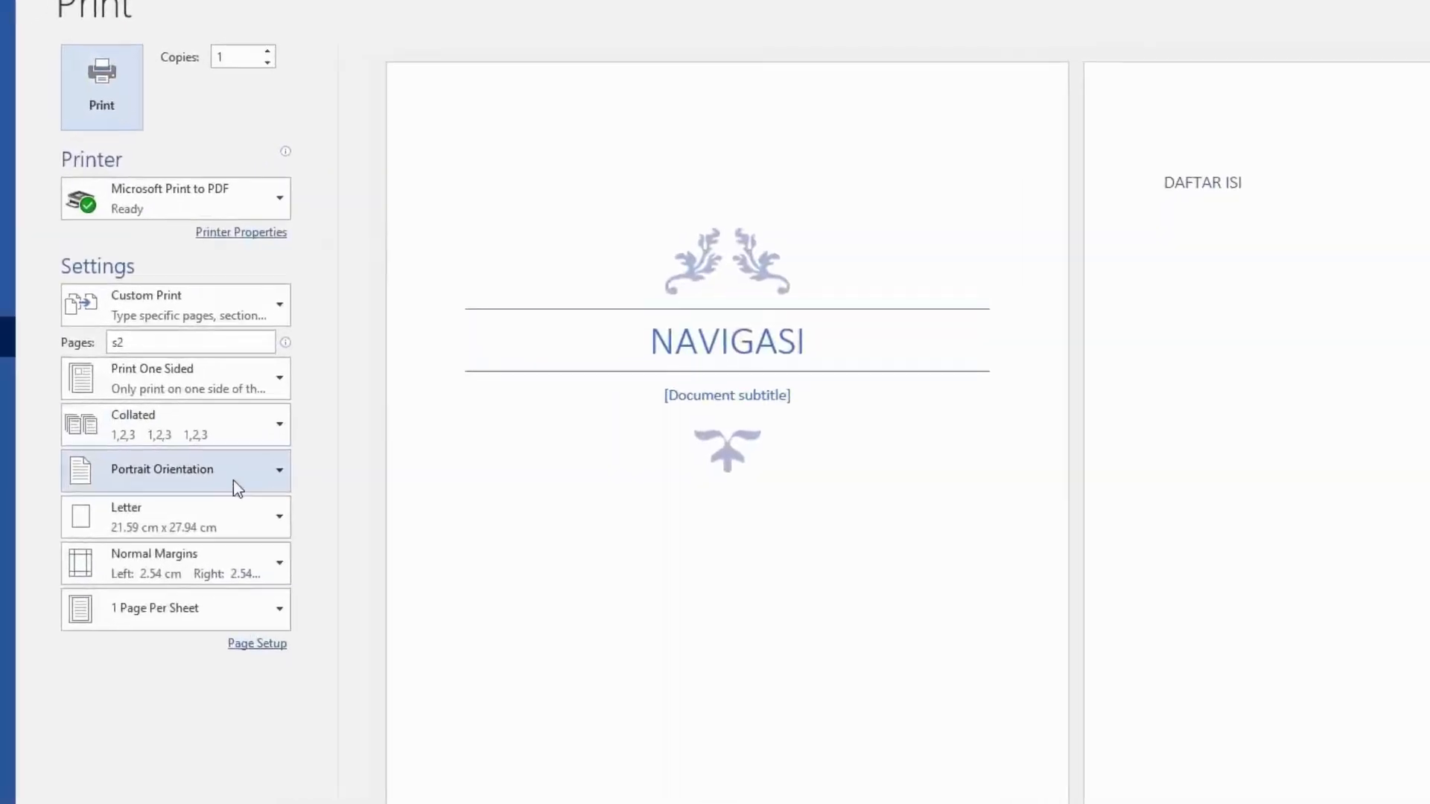
{"action": "mouse_move", "coordinate": [473, 295]}
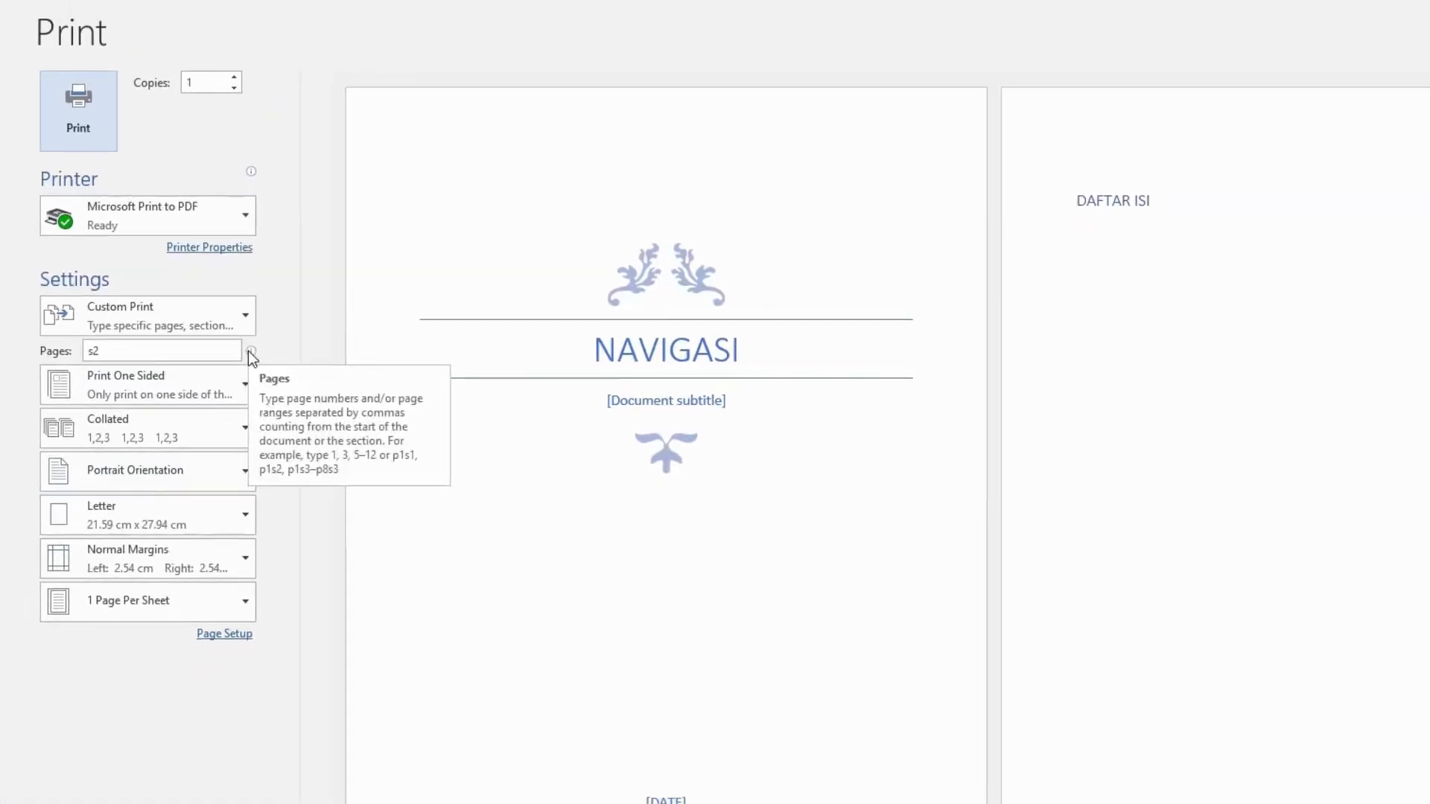
{"action": "scroll", "coordinate": [287, 409], "scroll_direction": "down", "scroll_amount": 1}
{"action": "key", "text": "Escape"}
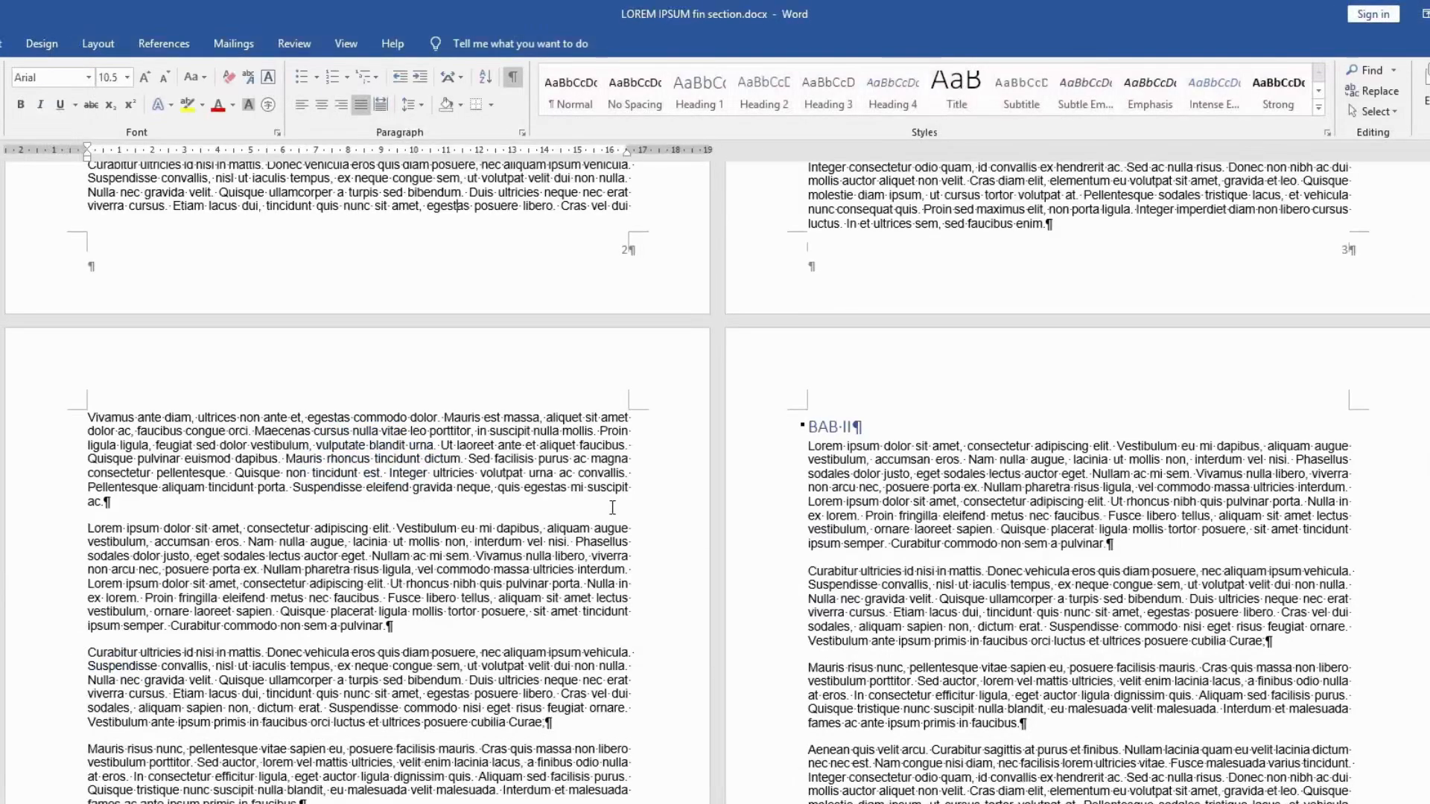
Step: Find the first page of chapter BAB I again and open its footer to identify the page number and section
{"action": "scroll", "coordinate": [565, 521], "scroll_direction": "up", "scroll_amount": 10}
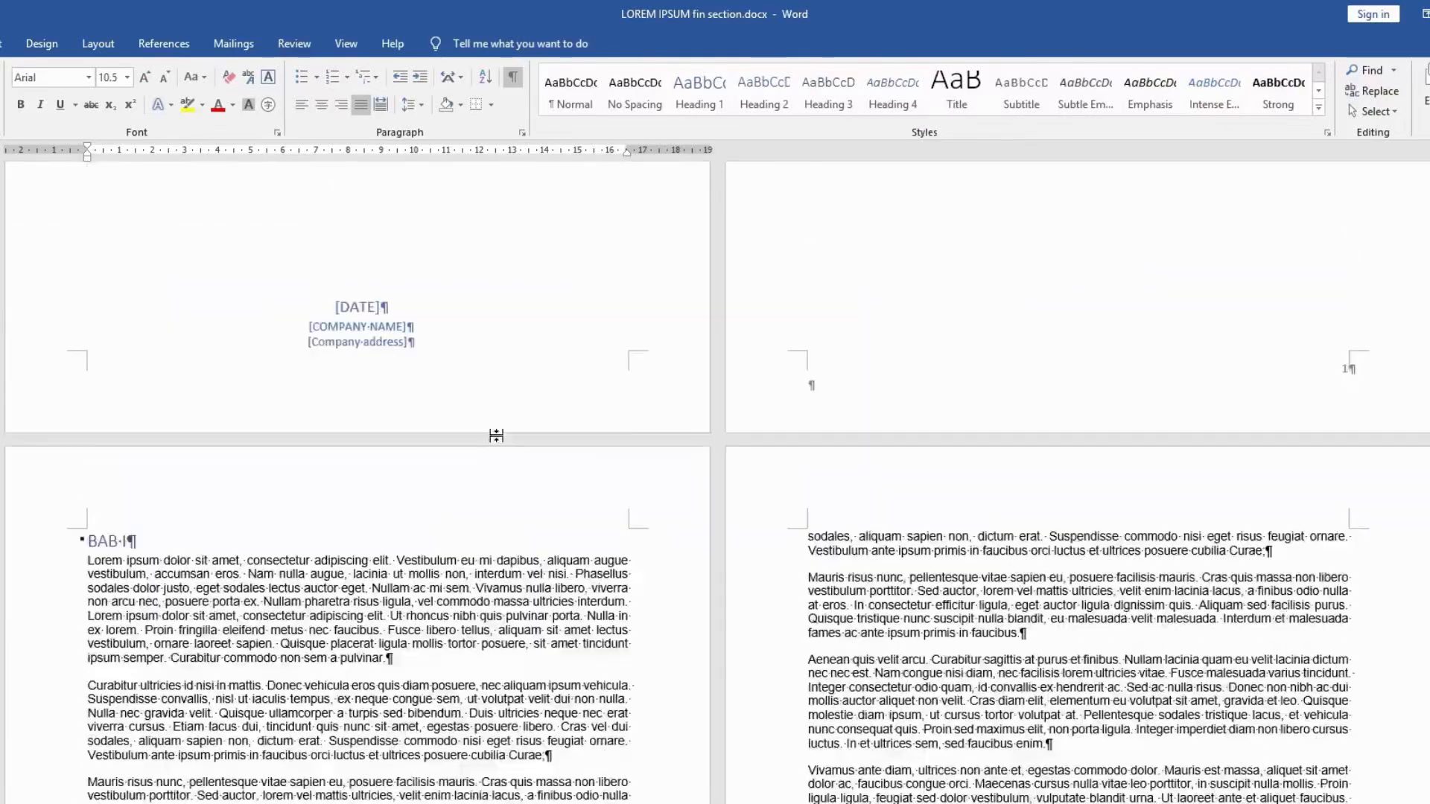
{"action": "scroll", "coordinate": [498, 430], "scroll_direction": "down", "scroll_amount": 2}
{"action": "scroll", "coordinate": [498, 433], "scroll_direction": "down", "scroll_amount": 6}
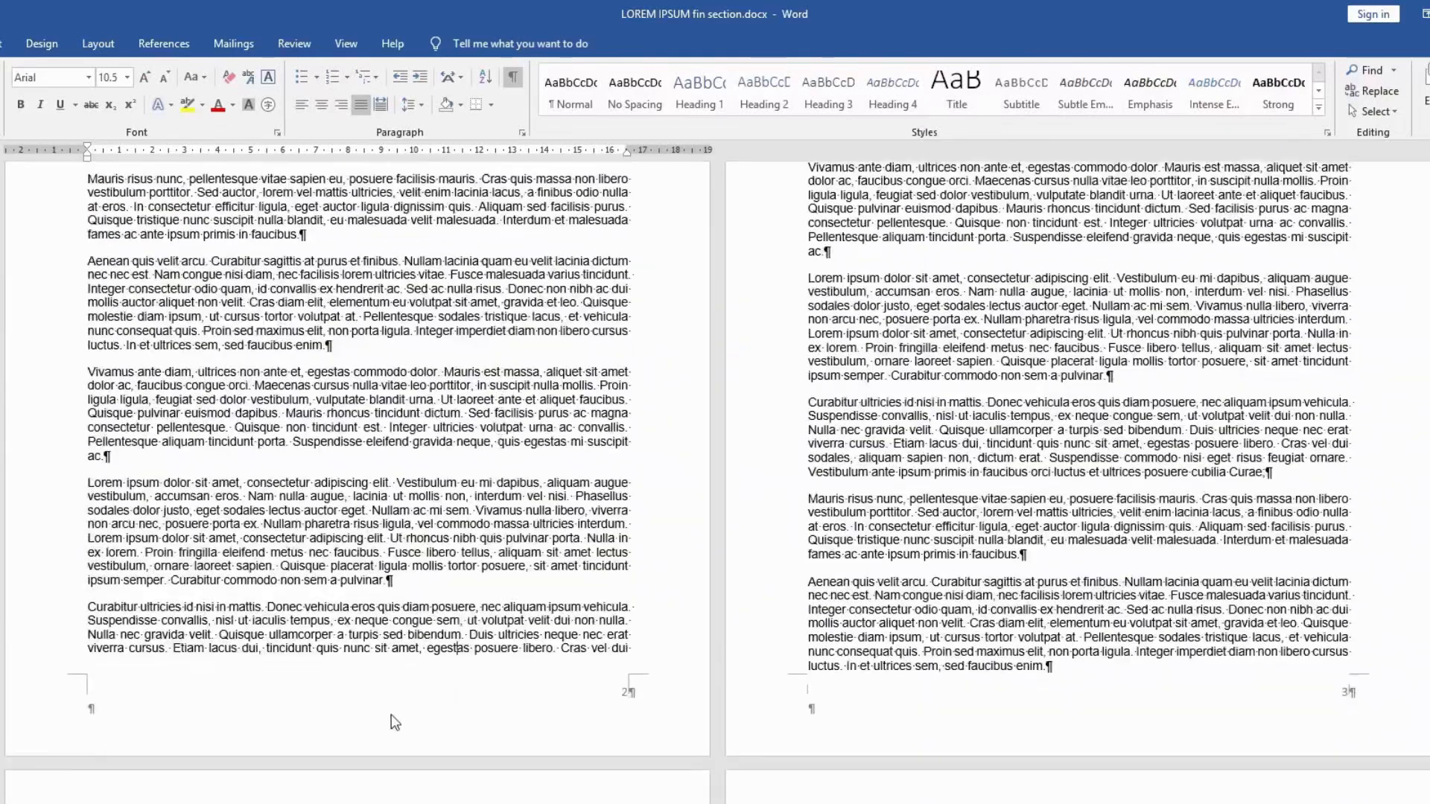
{"action": "double_click", "coordinate": [392, 715]}
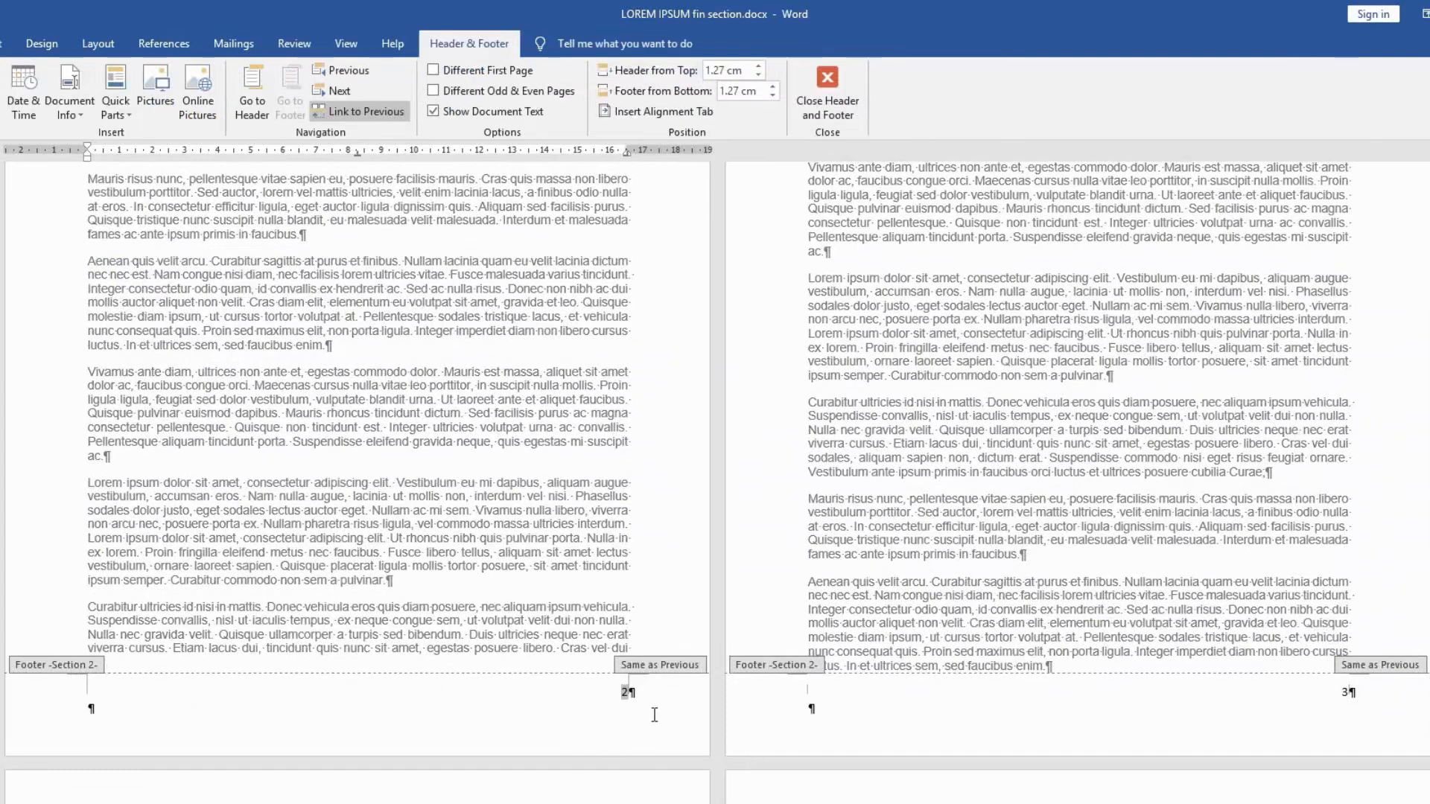
Step: Examine the section labels and page numbers in the headers and footers from section 2 through chapter BAB III in section 3
{"action": "scroll", "coordinate": [654, 715], "scroll_direction": "down", "scroll_amount": 5}
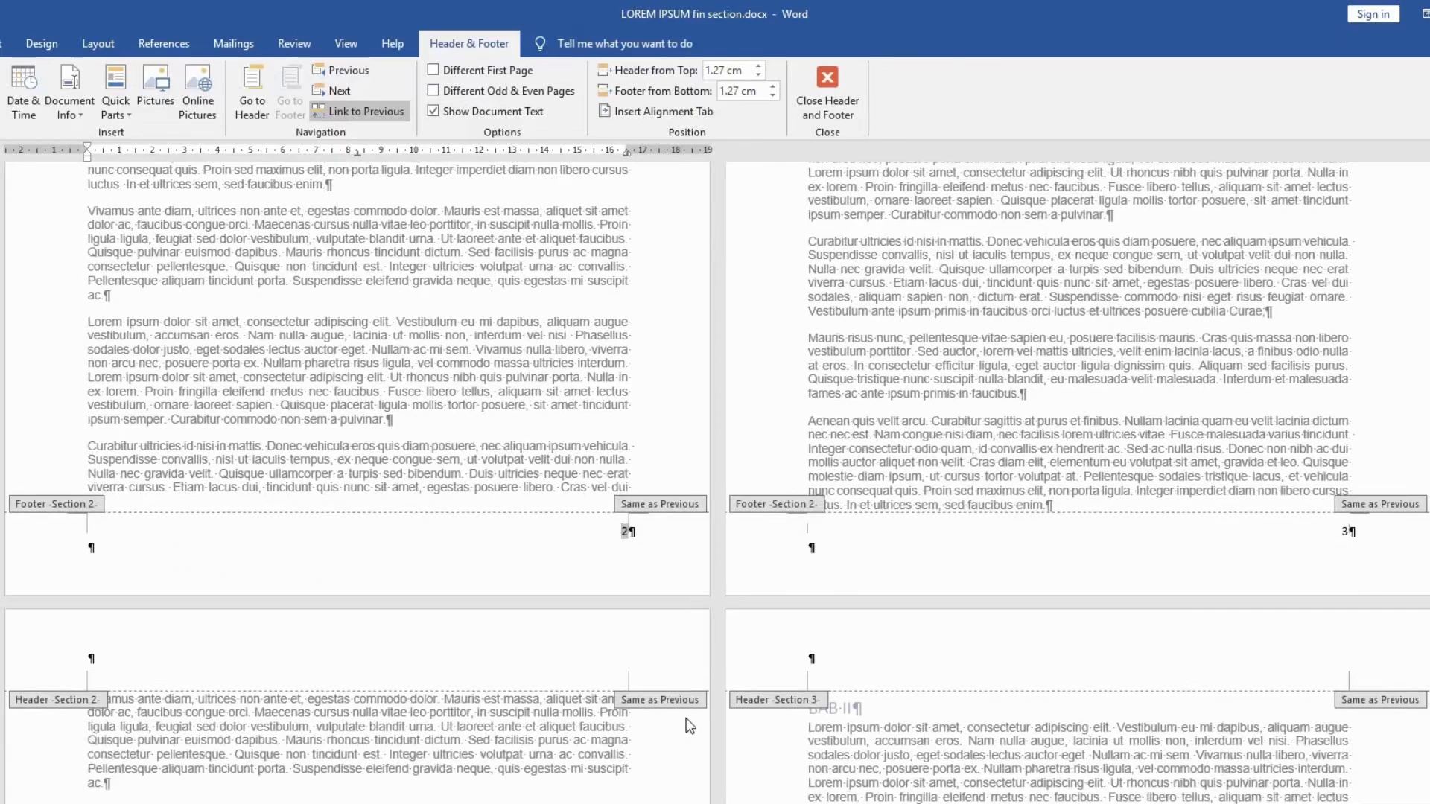
{"action": "scroll", "coordinate": [671, 693], "scroll_direction": "down", "scroll_amount": 15}
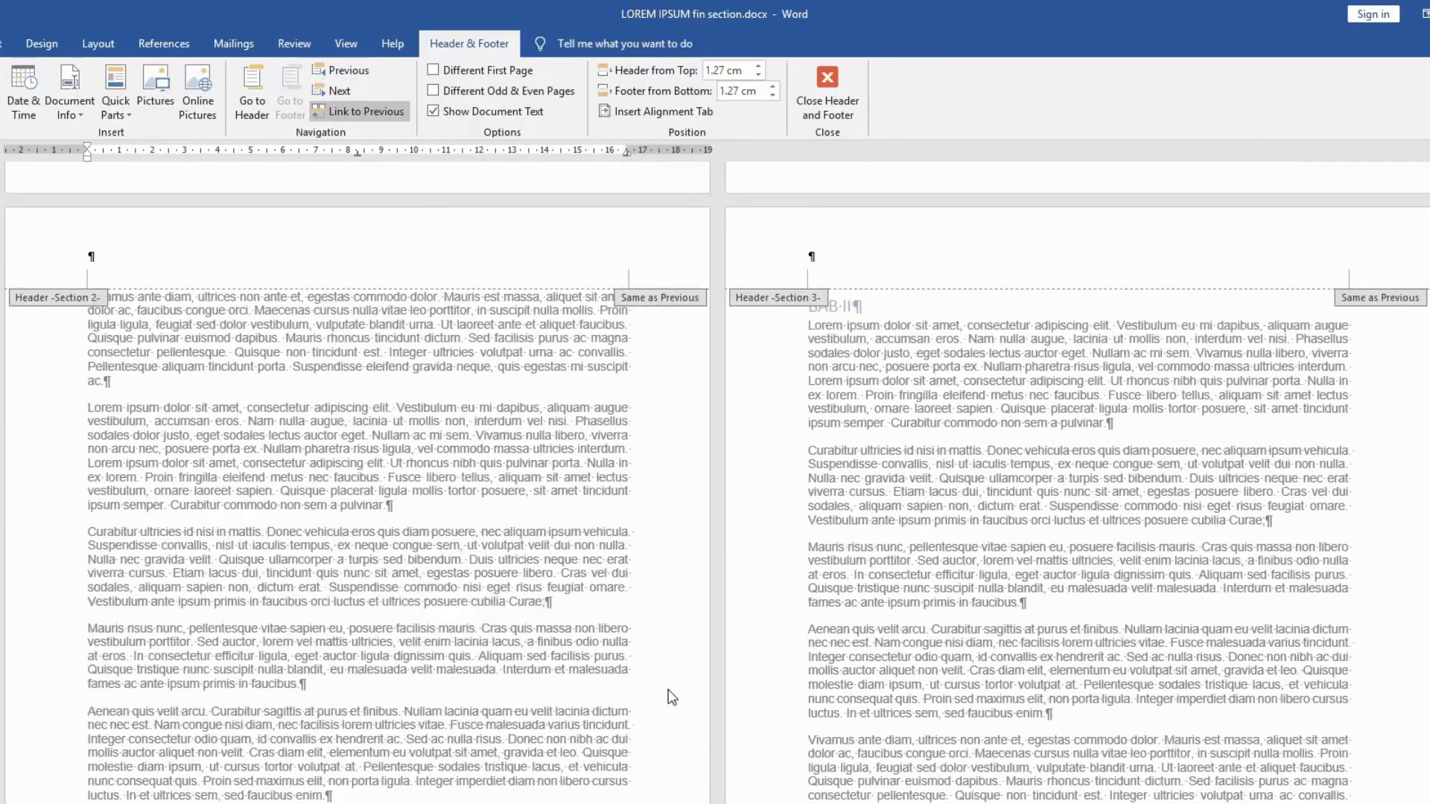
{"action": "scroll", "coordinate": [844, 446], "scroll_direction": "down", "scroll_amount": 3}
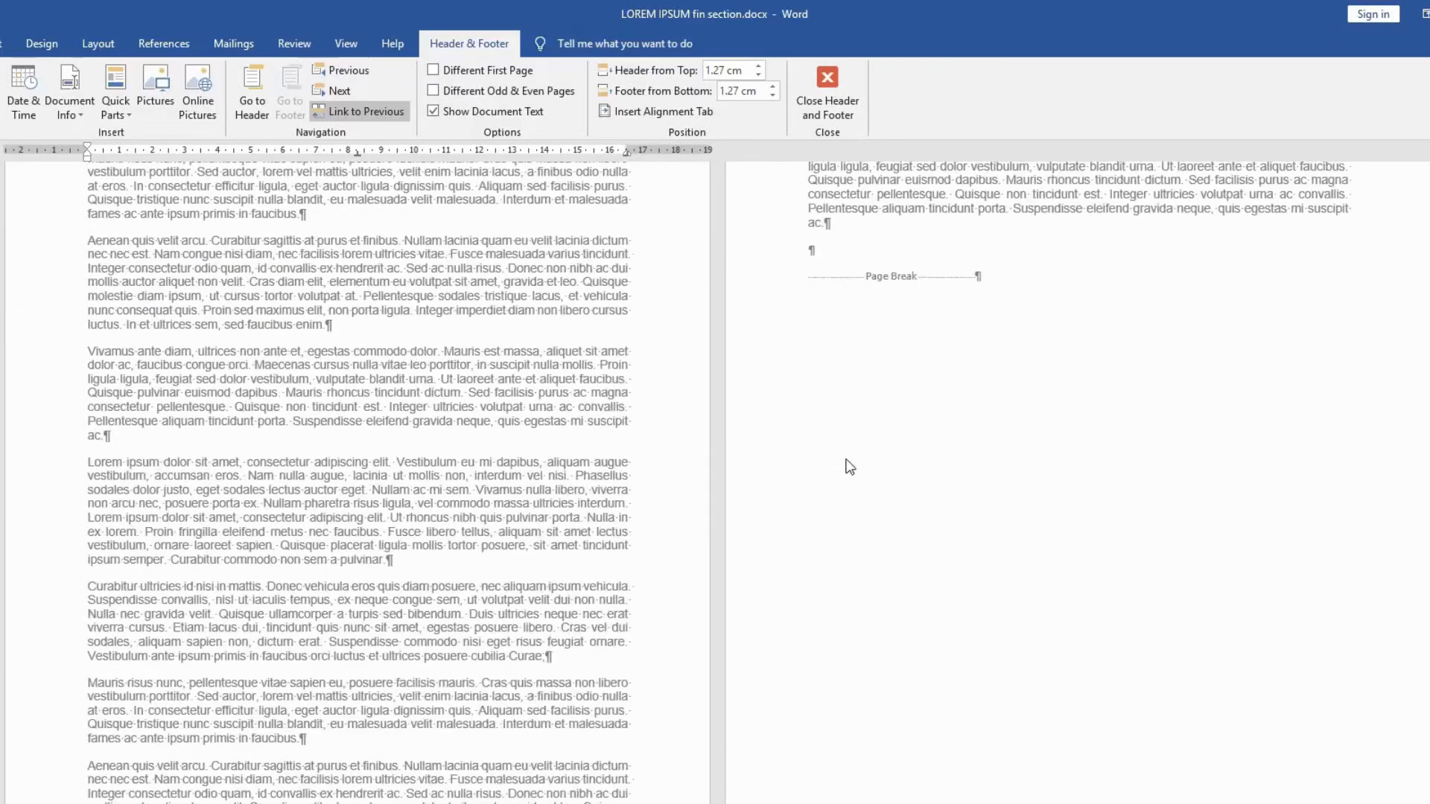
{"action": "scroll", "coordinate": [849, 467], "scroll_direction": "down", "scroll_amount": 5}
{"action": "scroll", "coordinate": [249, 587], "scroll_direction": "down", "scroll_amount": 5}
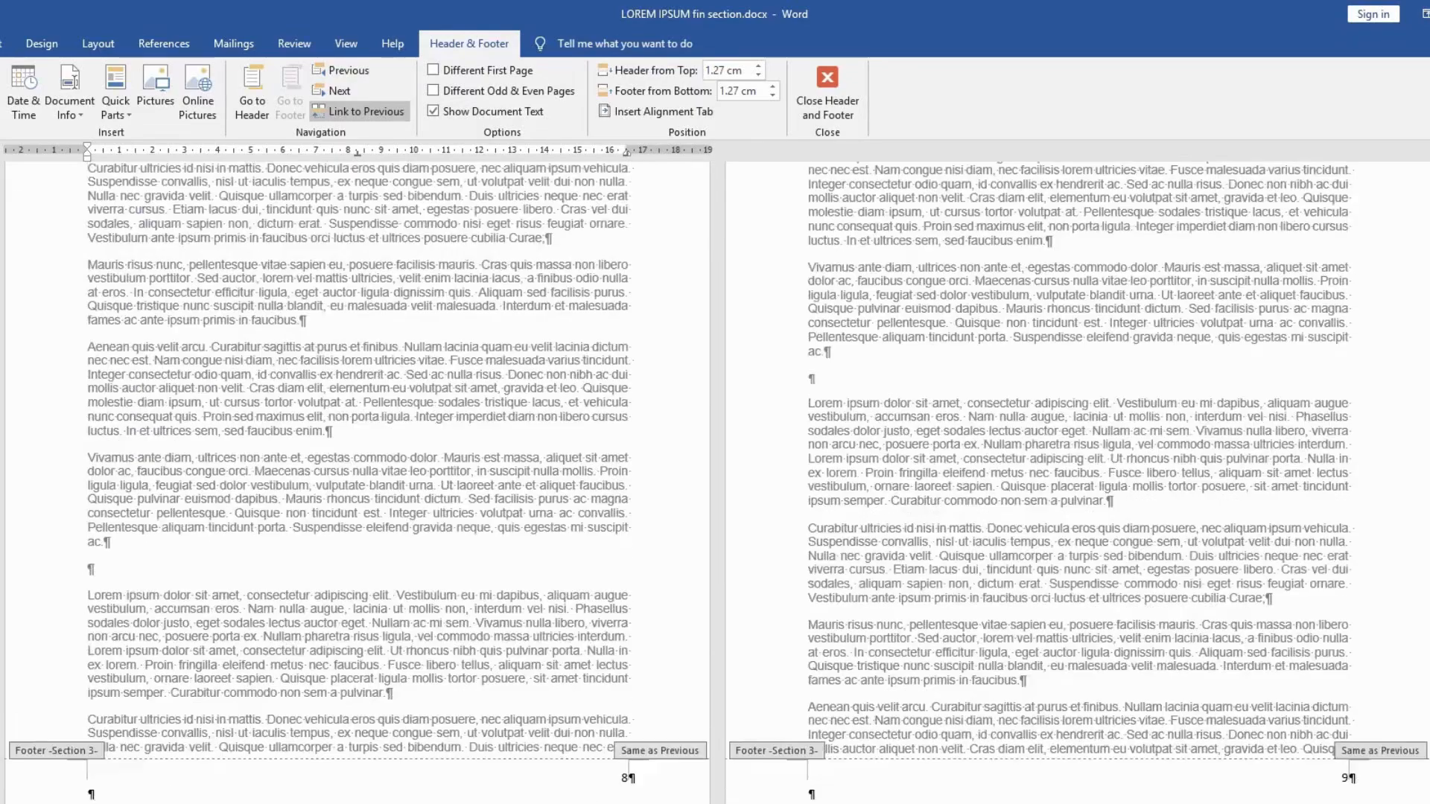
{"action": "scroll", "coordinate": [626, 792], "scroll_direction": "up", "scroll_amount": 20}
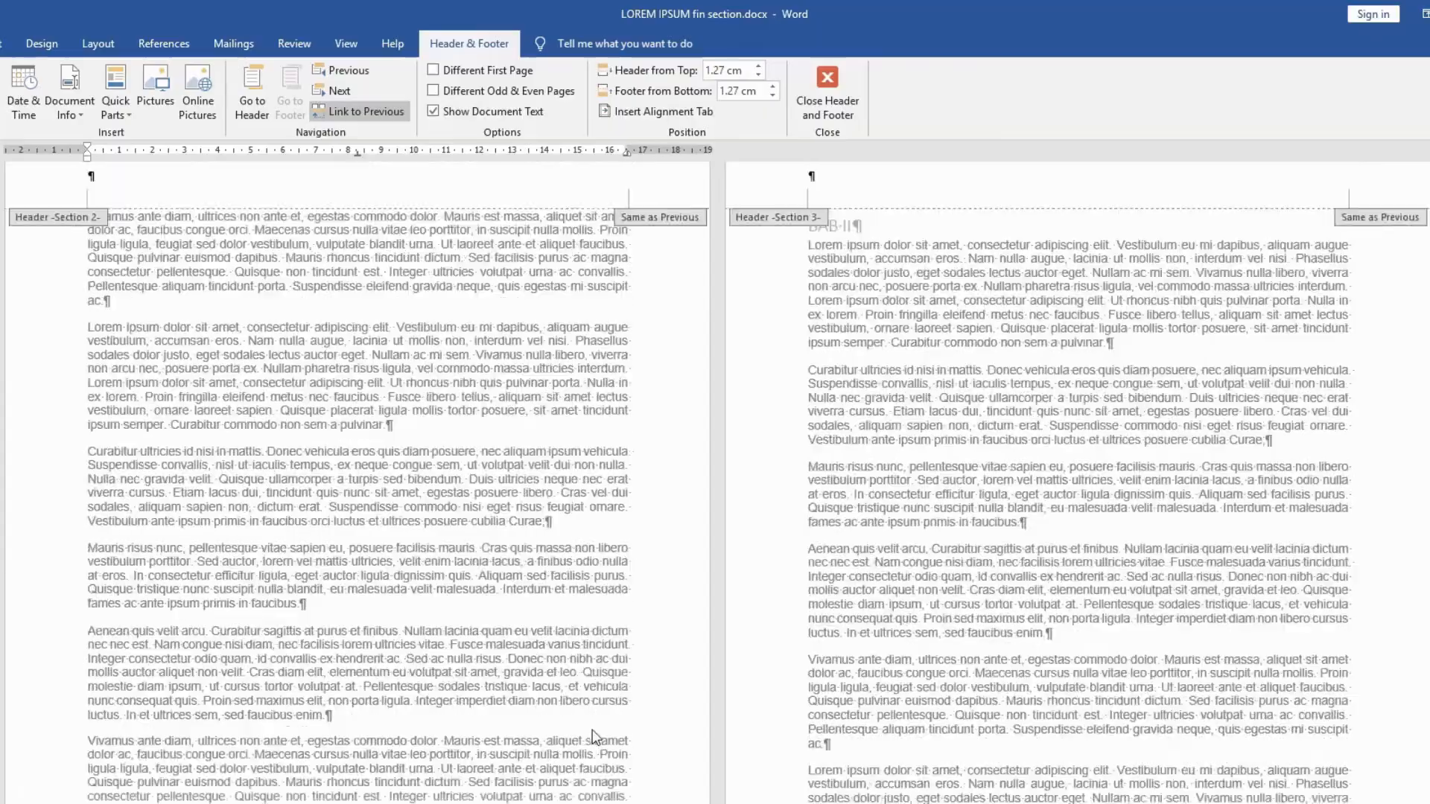
{"action": "scroll", "coordinate": [561, 685], "scroll_direction": "up", "scroll_amount": 1}
Step: Print page 2 of section 2 and page 8 of section 3 to PDF, using the range p2s2, p8s3, and check the resulting pages
{"action": "key", "text": "ctrl+p"}
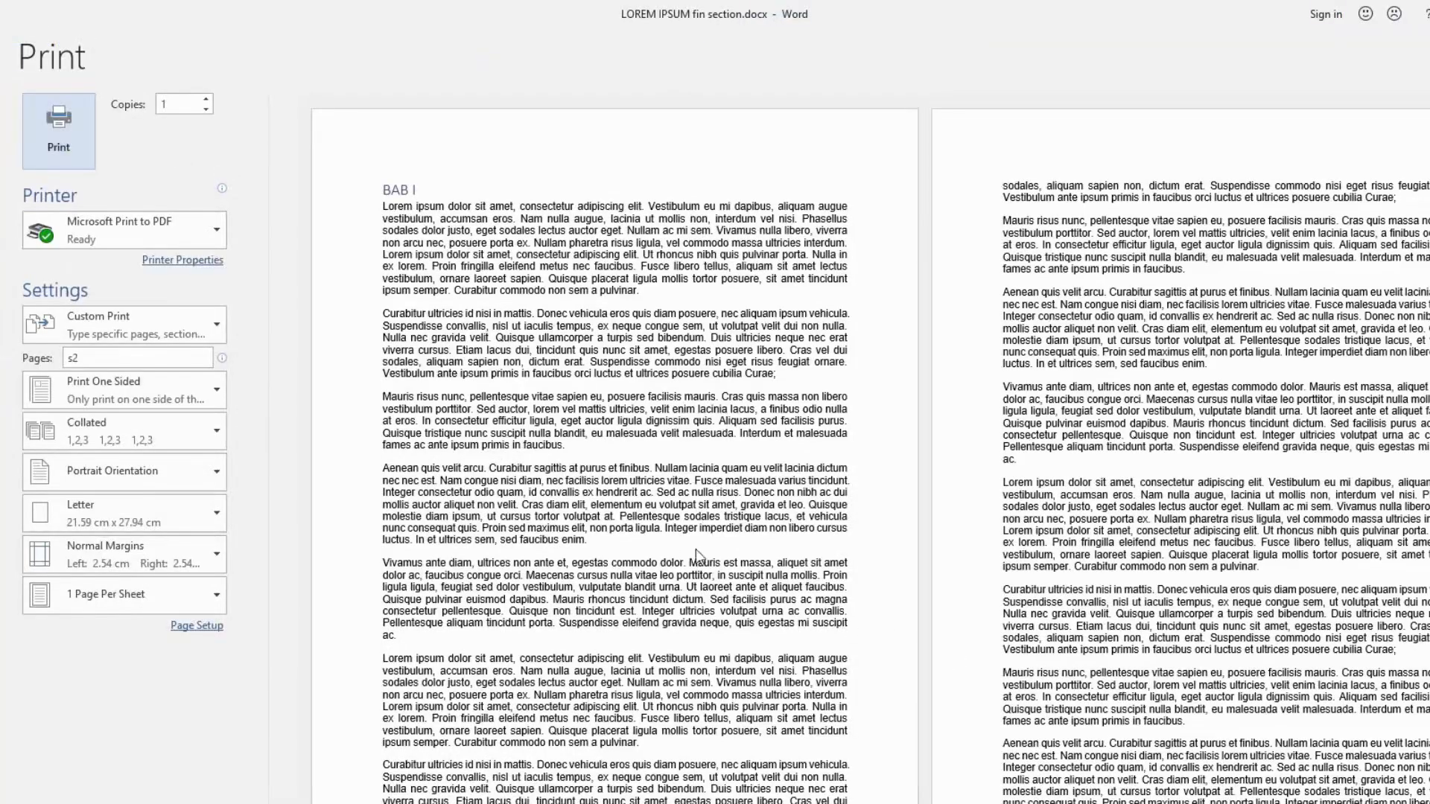
{"action": "left_click", "coordinate": [123, 361]}
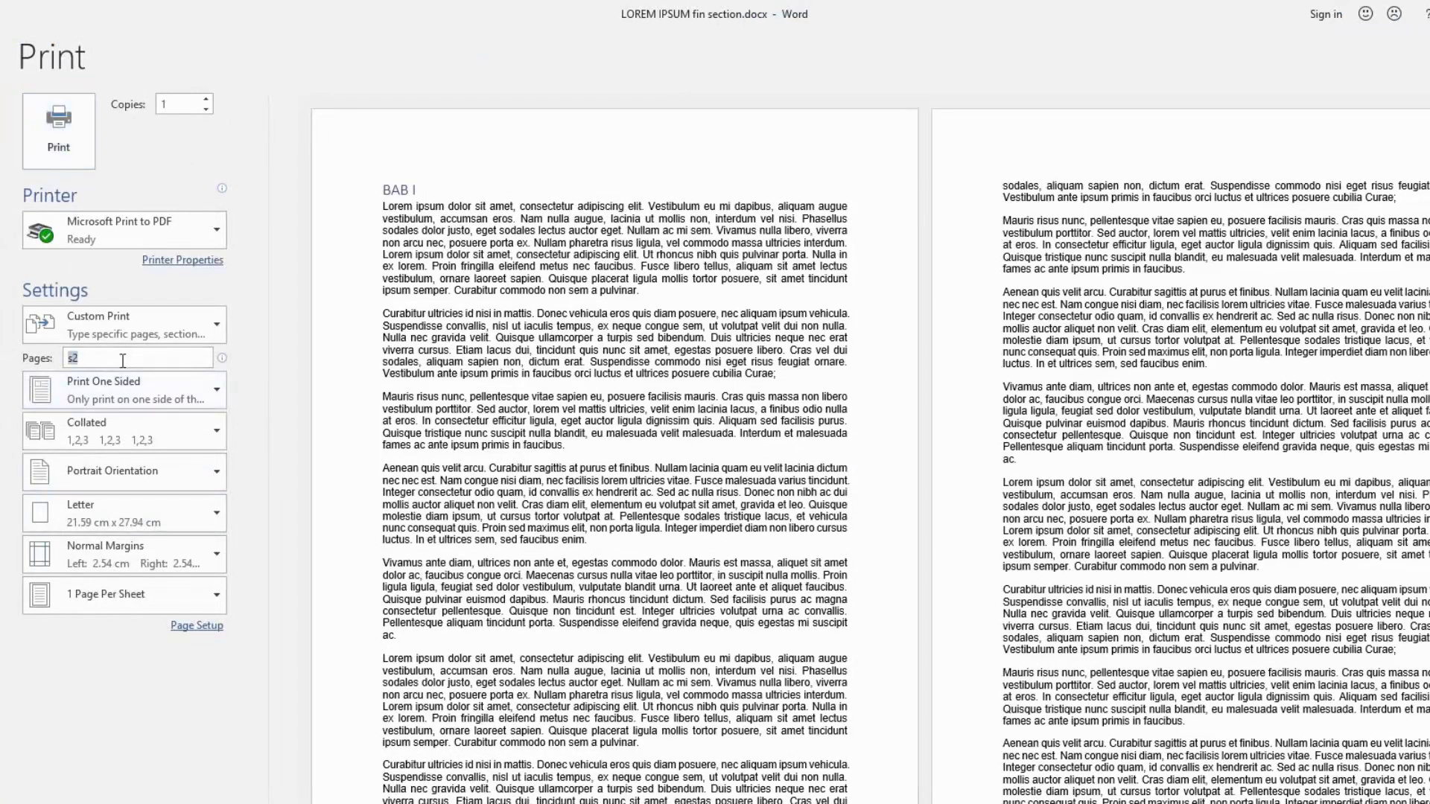
{"action": "type", "text": "p2s2, p8"}
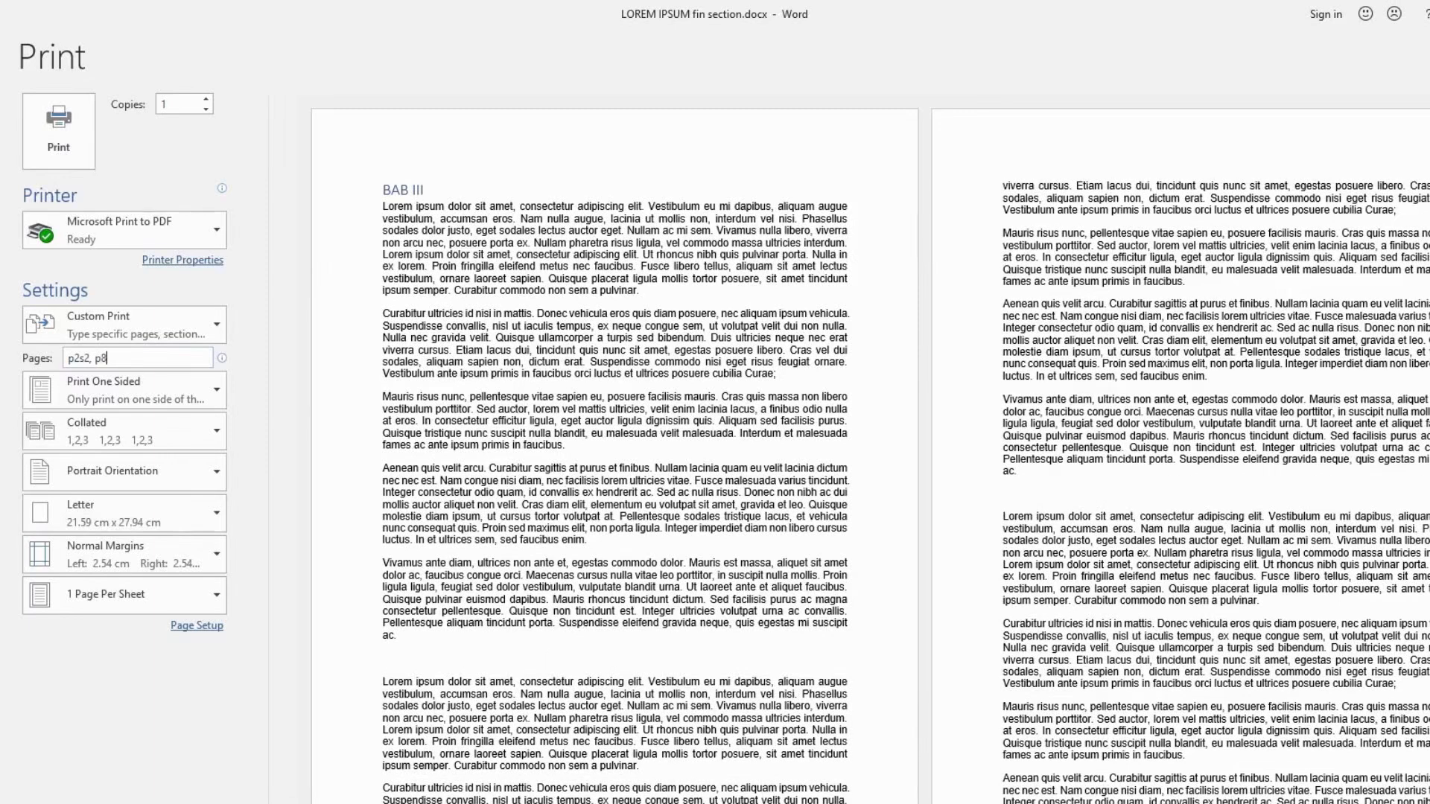
{"action": "type", "text": "s3"}
{"action": "left_click", "coordinate": [58, 130]}
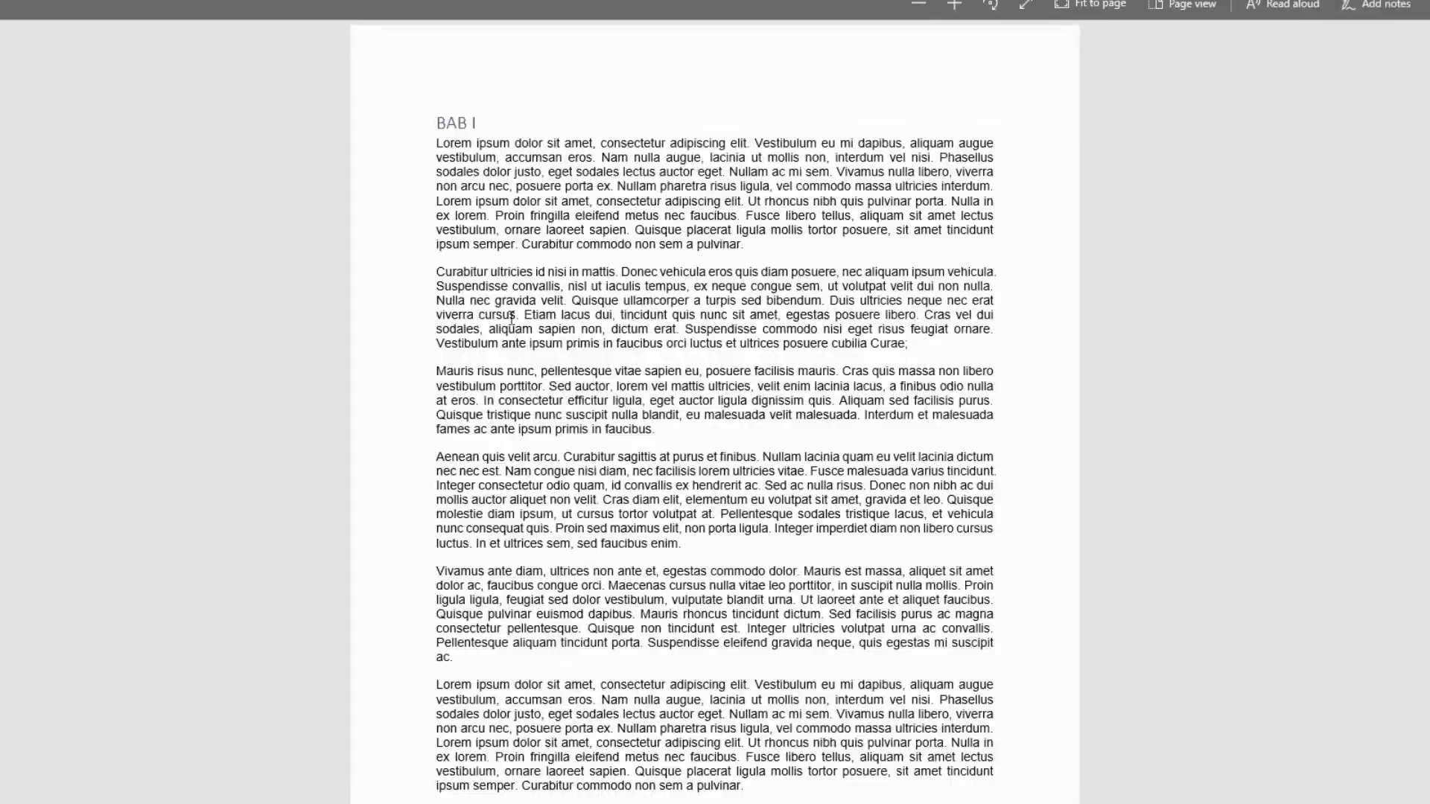
{"action": "scroll", "coordinate": [573, 299], "scroll_direction": "down", "scroll_amount": 10}
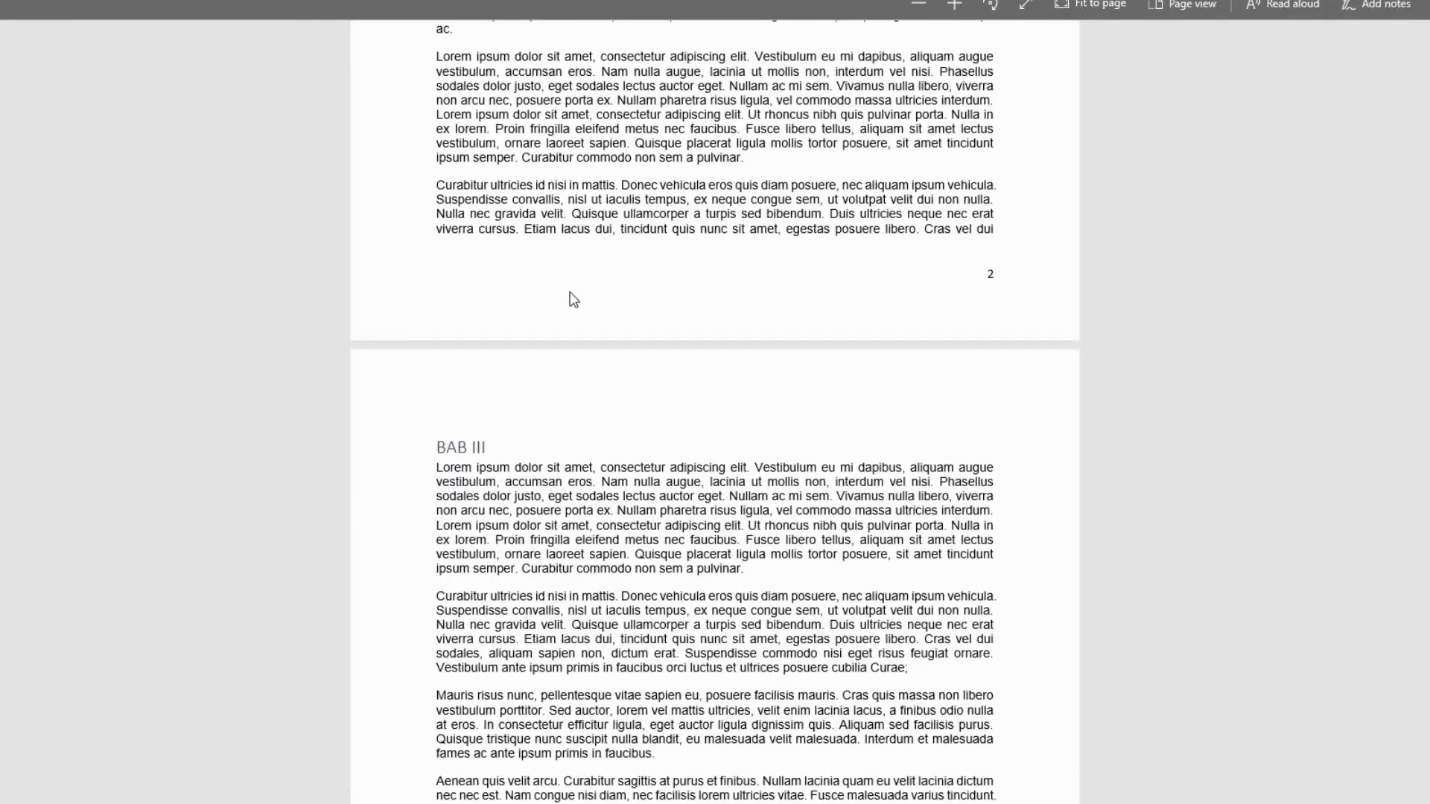
Step: Check the footer page number before chapter BAB III and the pages that follow it in the printed PDF
{"action": "scroll", "coordinate": [573, 299], "scroll_direction": "up", "scroll_amount": 2}
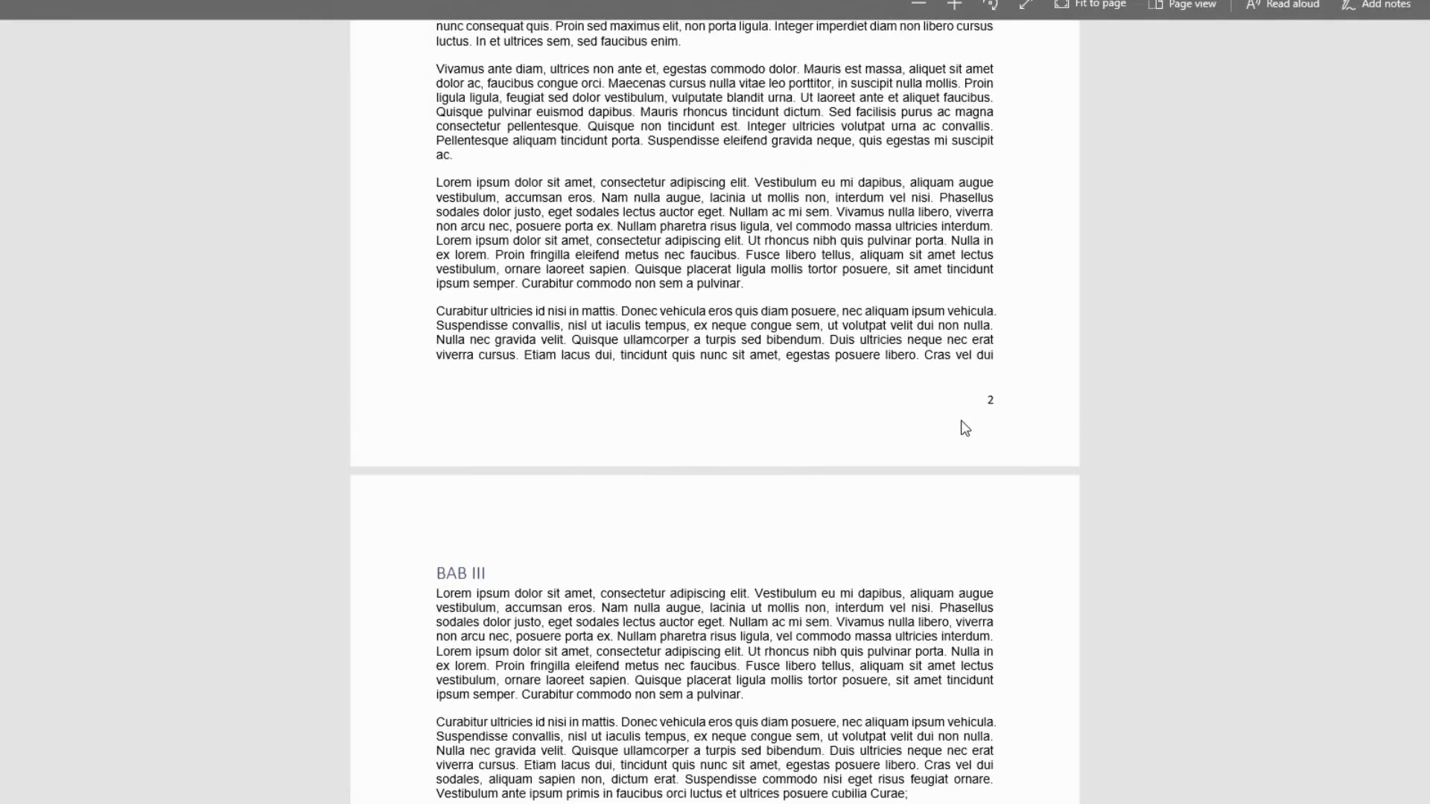
{"action": "scroll", "coordinate": [977, 413], "scroll_direction": "down", "scroll_amount": 4}
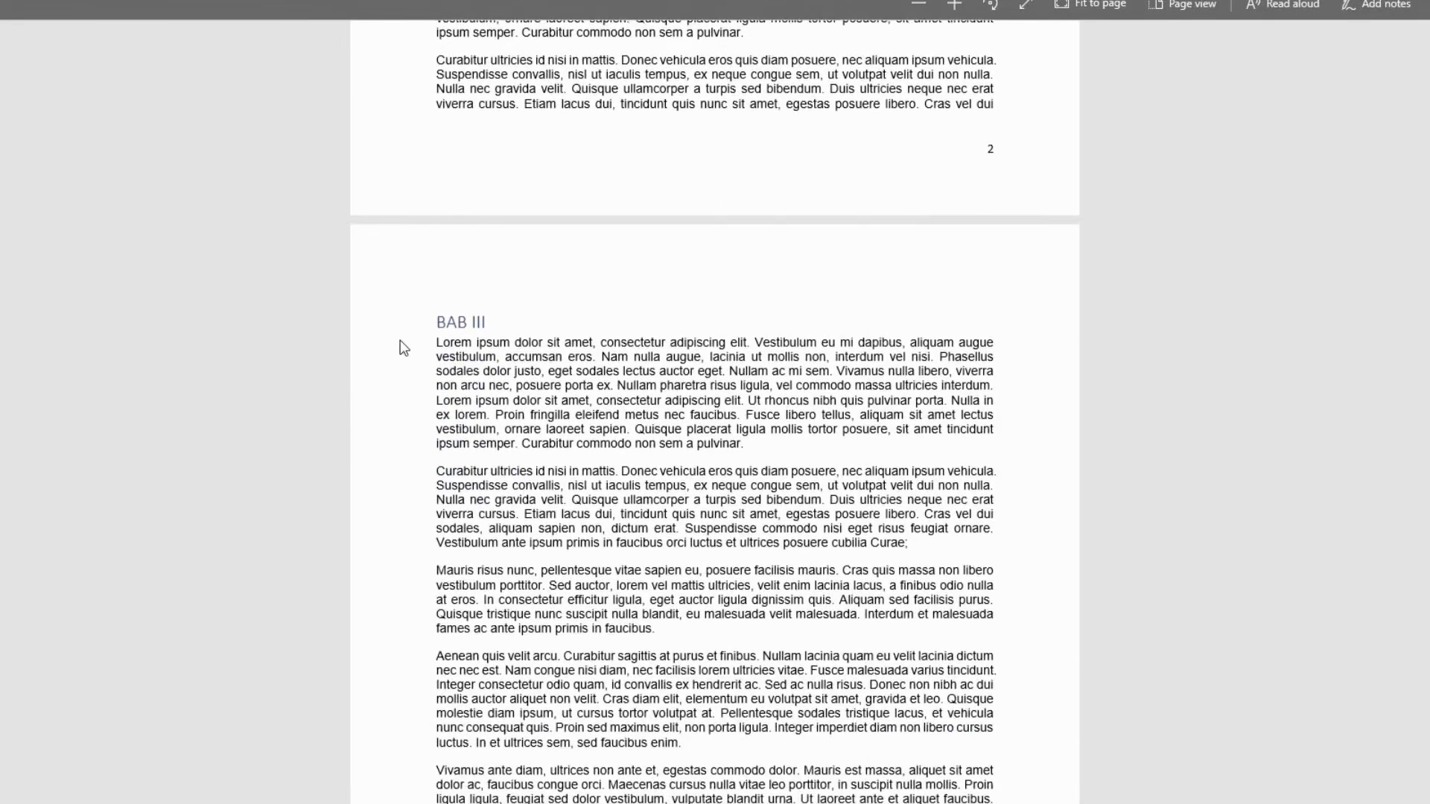
{"action": "scroll", "coordinate": [506, 334], "scroll_direction": "down", "scroll_amount": 5}
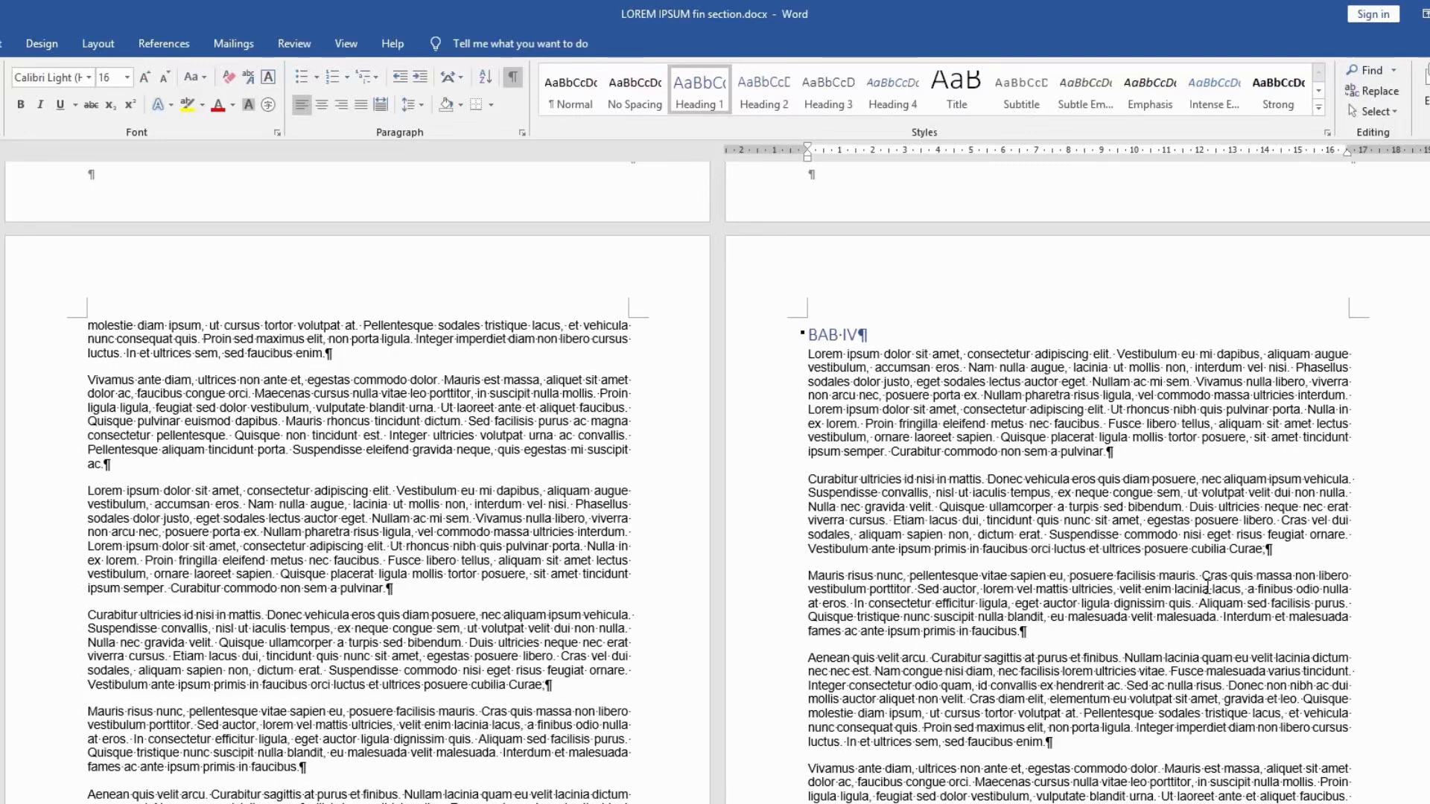
Step: Return to LOREM IPSUM fin section.docx and examine the page numbers and section breaks from chapter BAB IV onward
{"action": "scroll", "coordinate": [1207, 585], "scroll_direction": "down", "scroll_amount": 3}
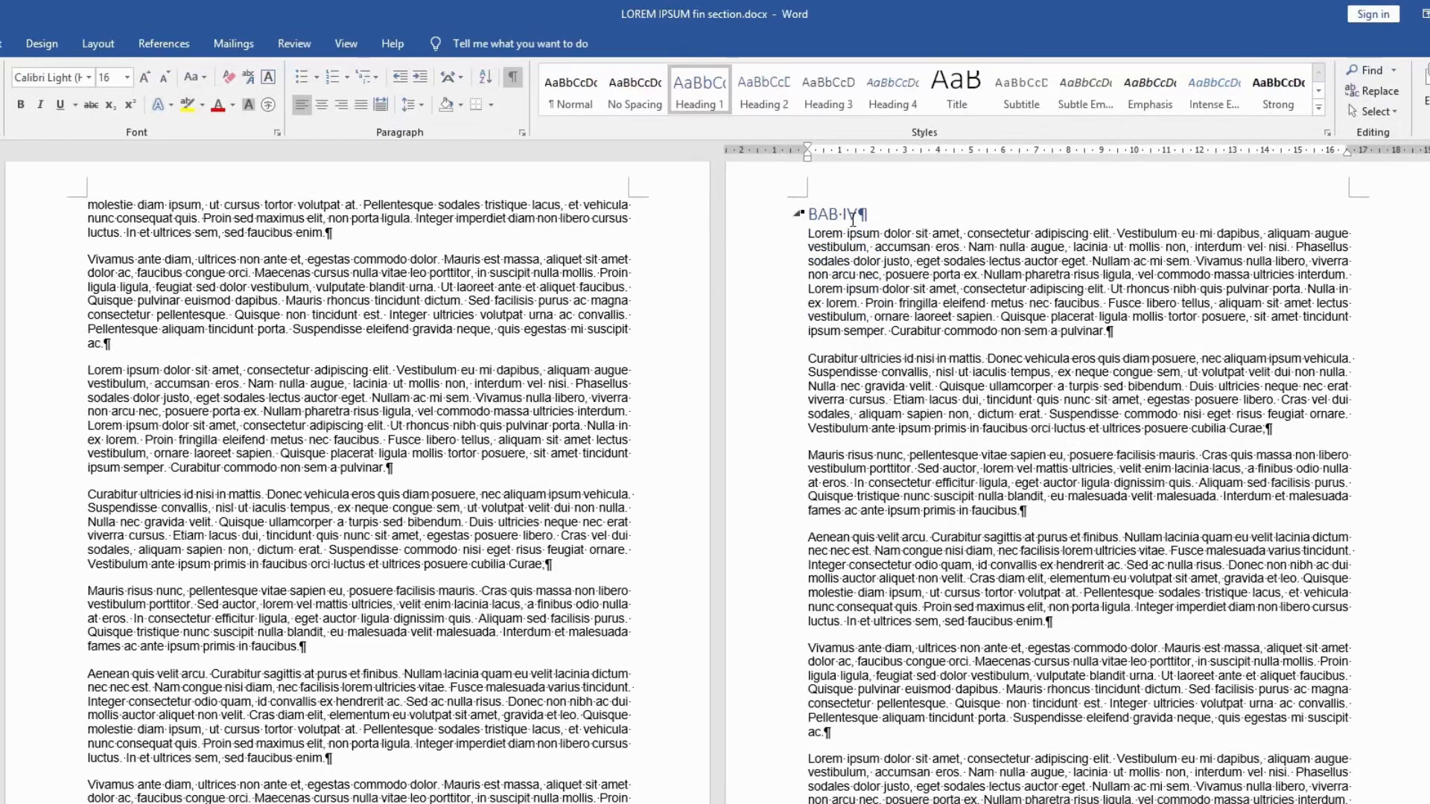
{"action": "scroll", "coordinate": [853, 214], "scroll_direction": "down", "scroll_amount": 6}
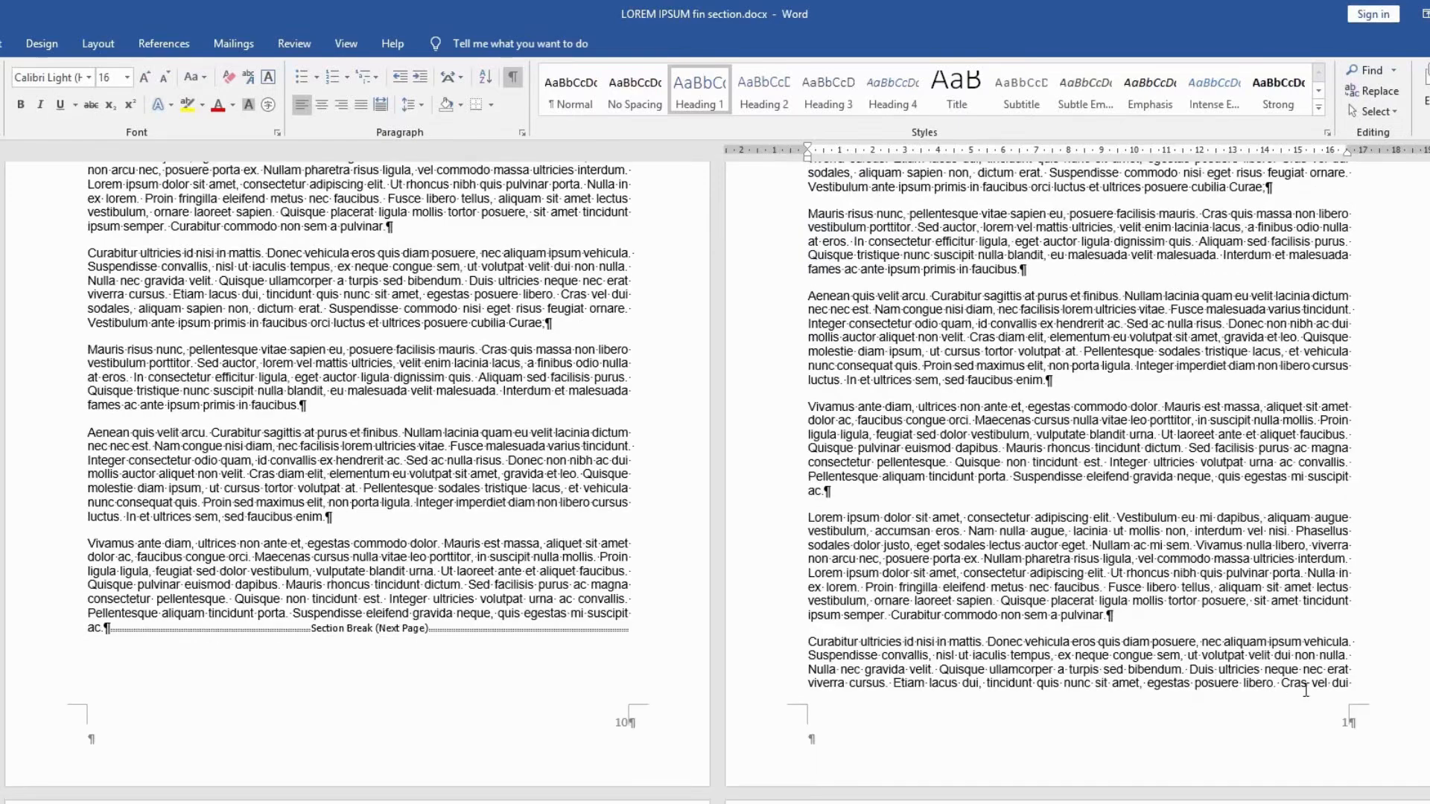
{"action": "scroll", "coordinate": [1356, 727], "scroll_direction": "down", "scroll_amount": 15}
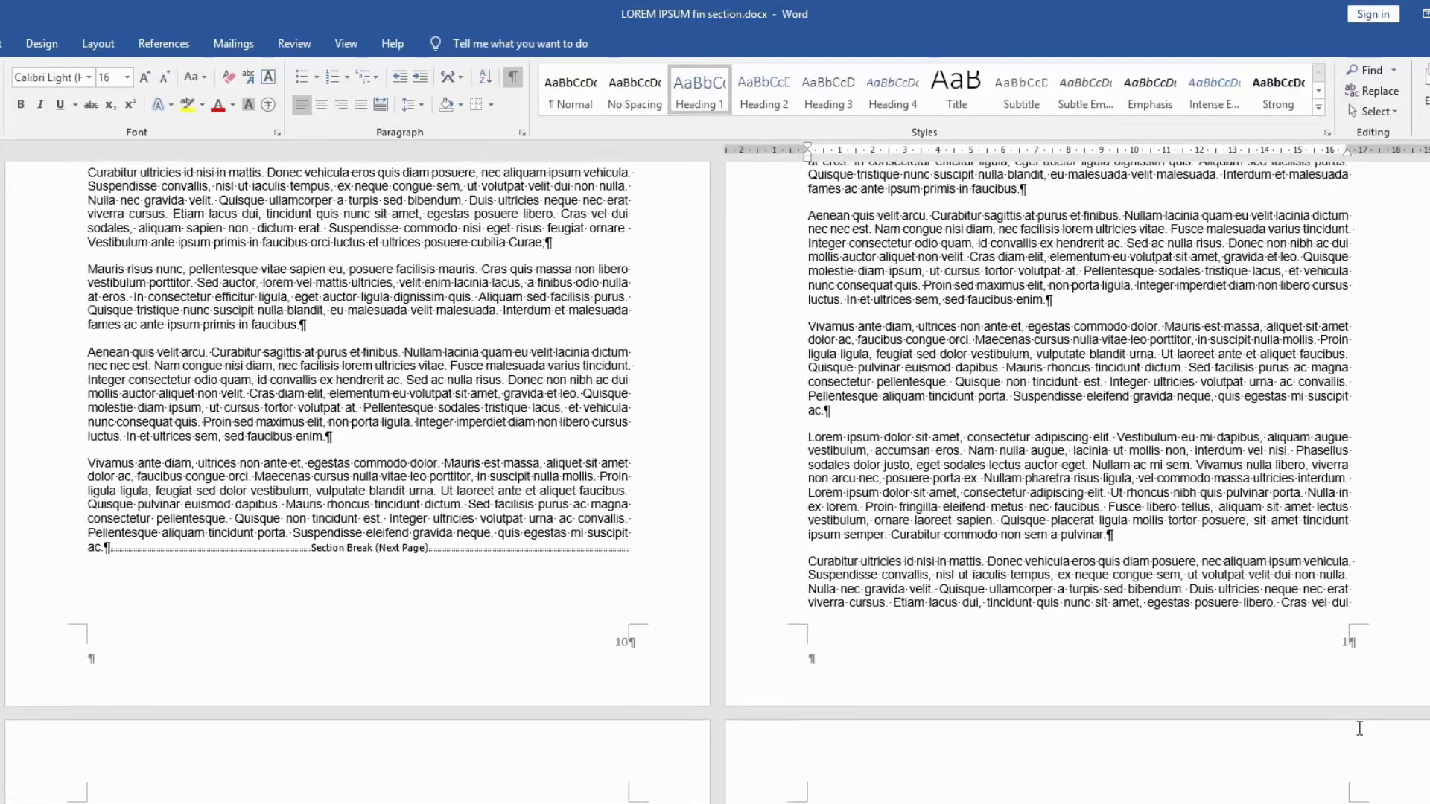
{"action": "scroll", "coordinate": [1305, 727], "scroll_direction": "down", "scroll_amount": 1}
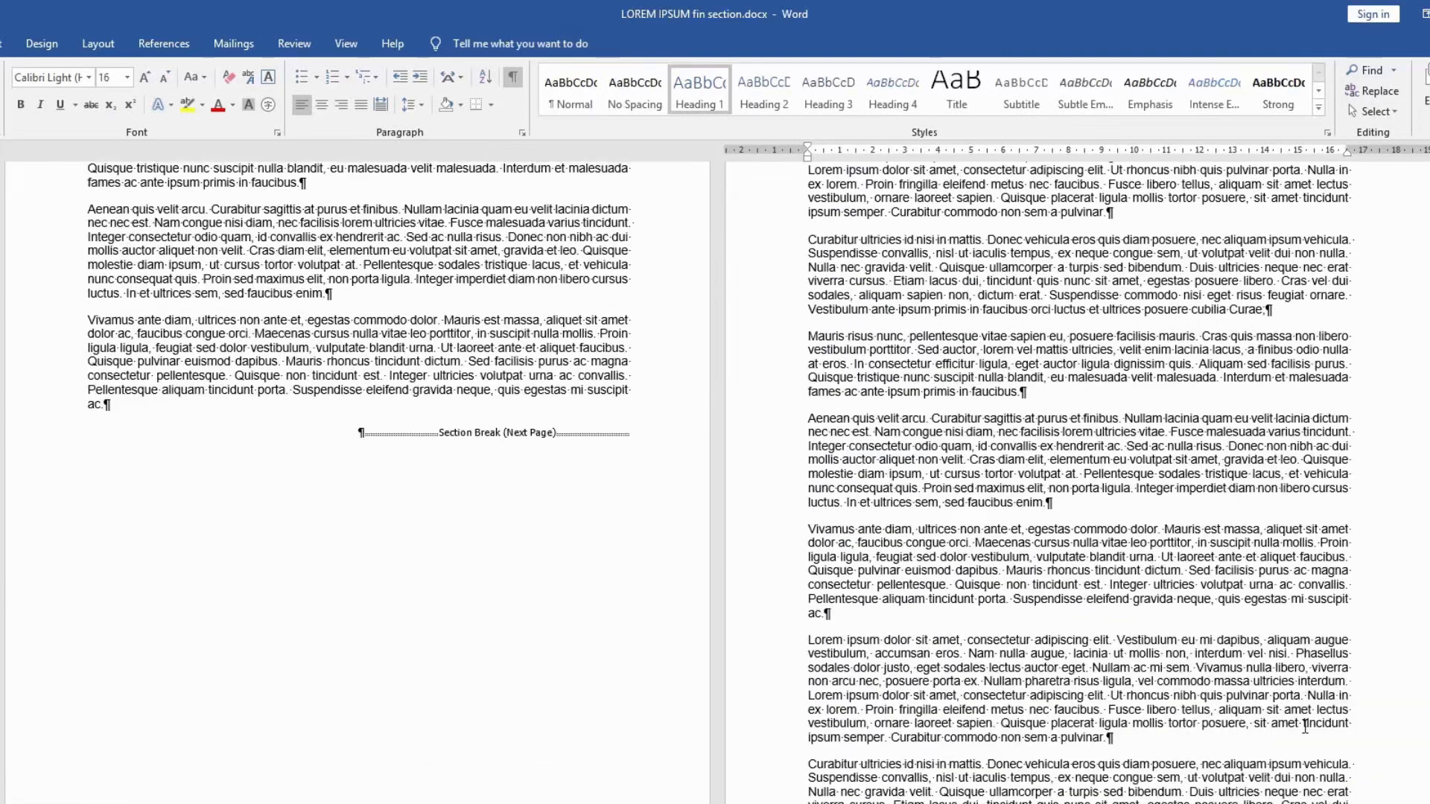
{"action": "scroll", "coordinate": [1304, 726], "scroll_direction": "up", "scroll_amount": 6}
{"action": "scroll", "coordinate": [1080, 521], "scroll_direction": "down", "scroll_amount": 6}
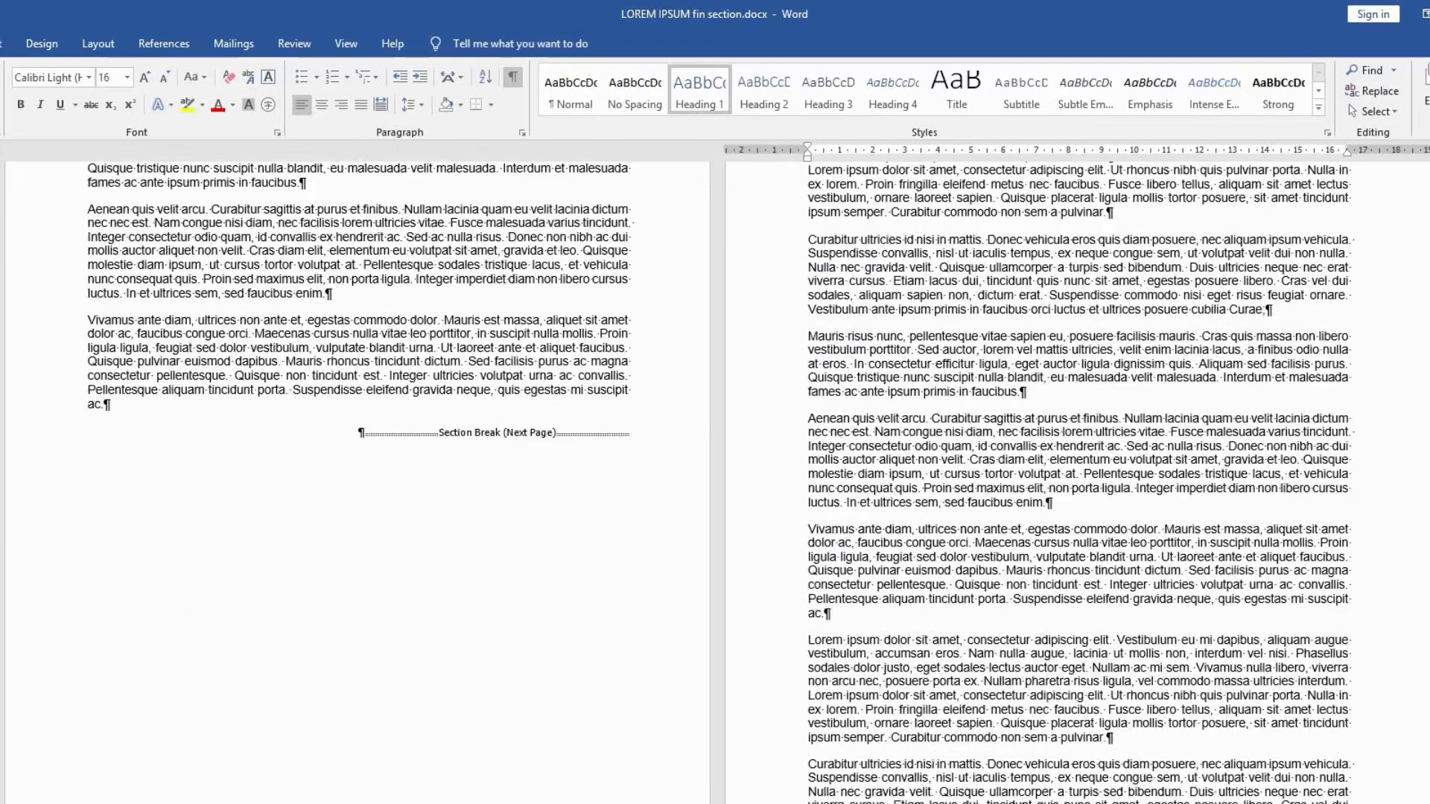
Step: Open the footer area and identify the section numbers and page numbers of chapters BAB IV and BAB V
{"action": "double_click", "coordinate": [1232, 802]}
{"action": "scroll", "coordinate": [1206, 779], "scroll_direction": "up", "scroll_amount": 16}
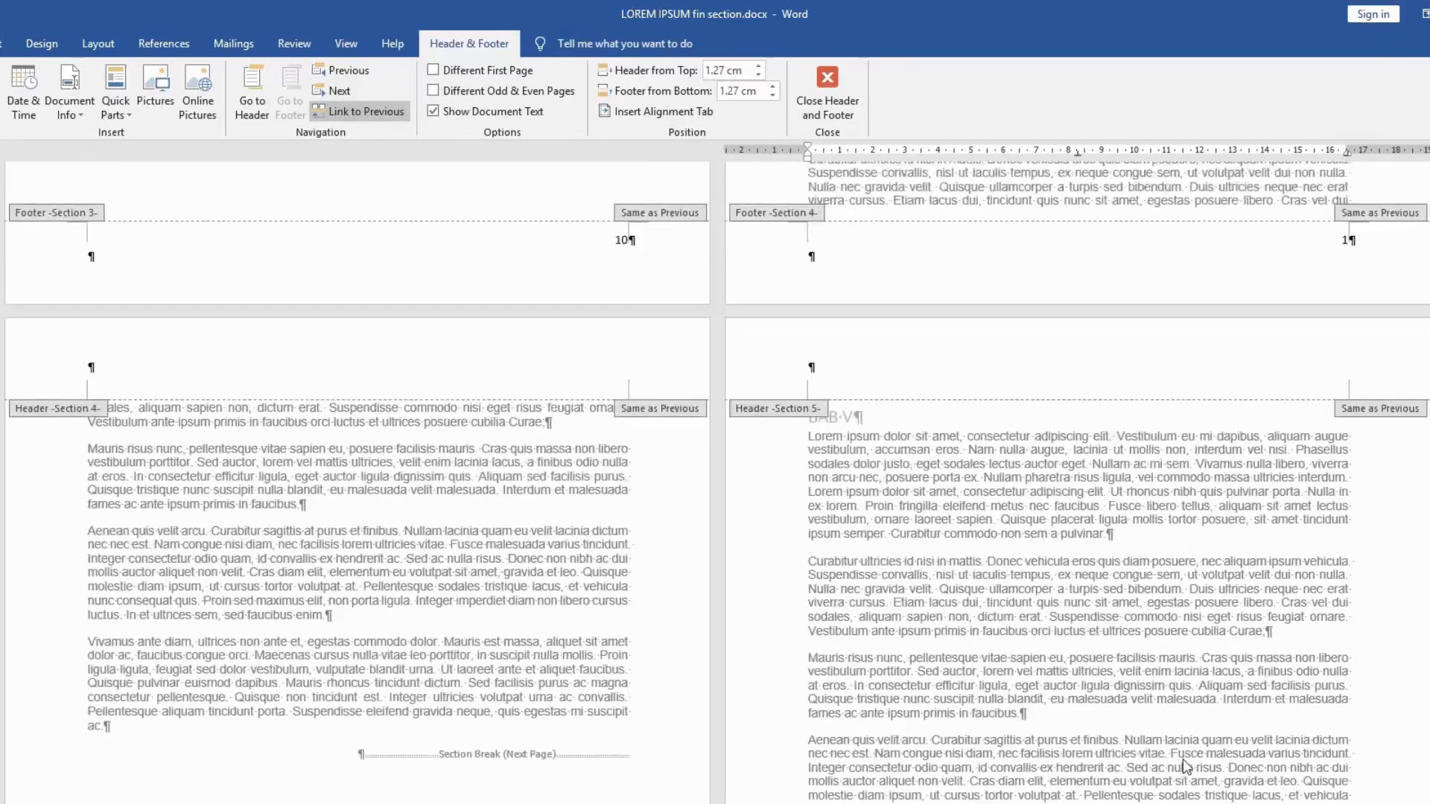
{"action": "scroll", "coordinate": [1168, 748], "scroll_direction": "up", "scroll_amount": 14}
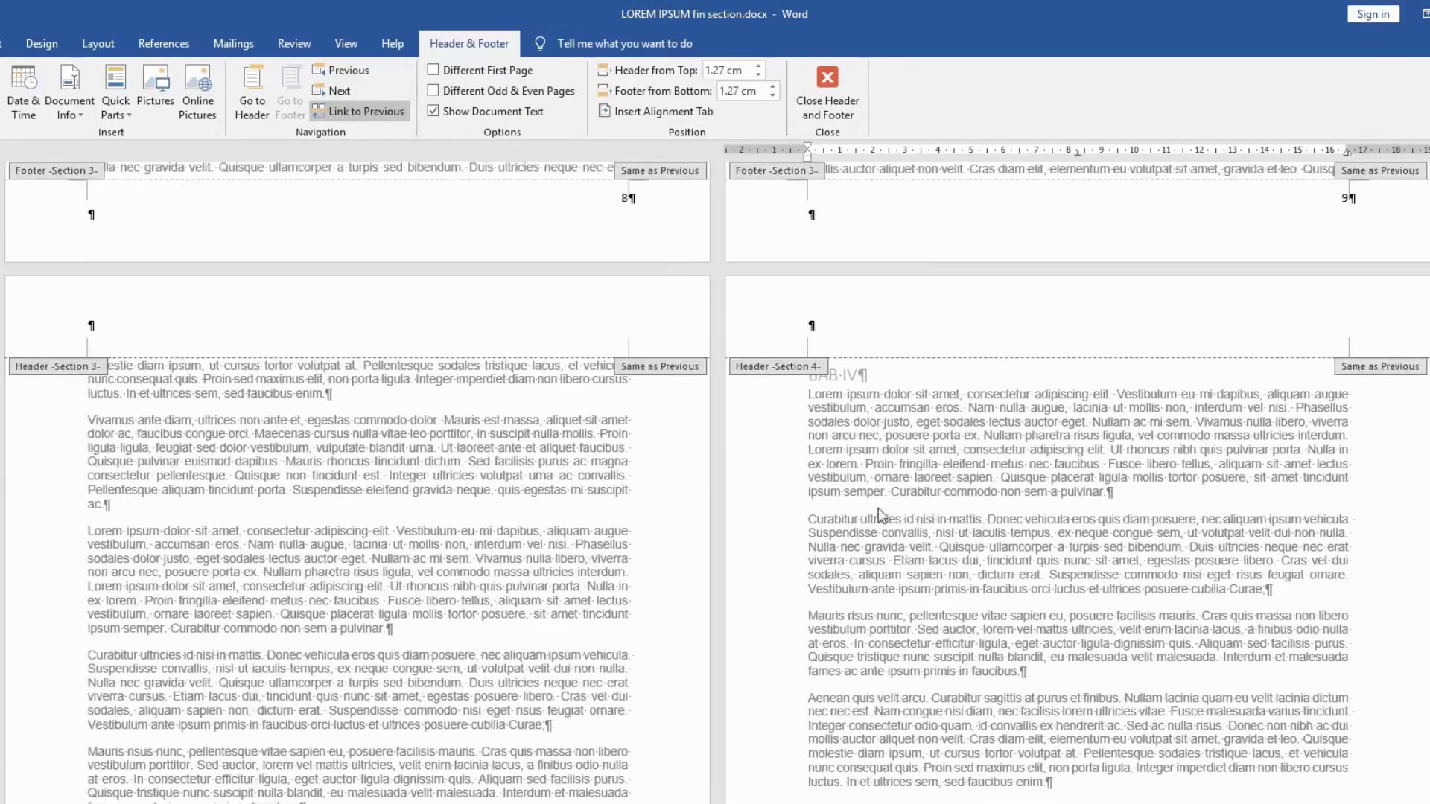
{"action": "scroll", "coordinate": [875, 438], "scroll_direction": "down", "scroll_amount": 9}
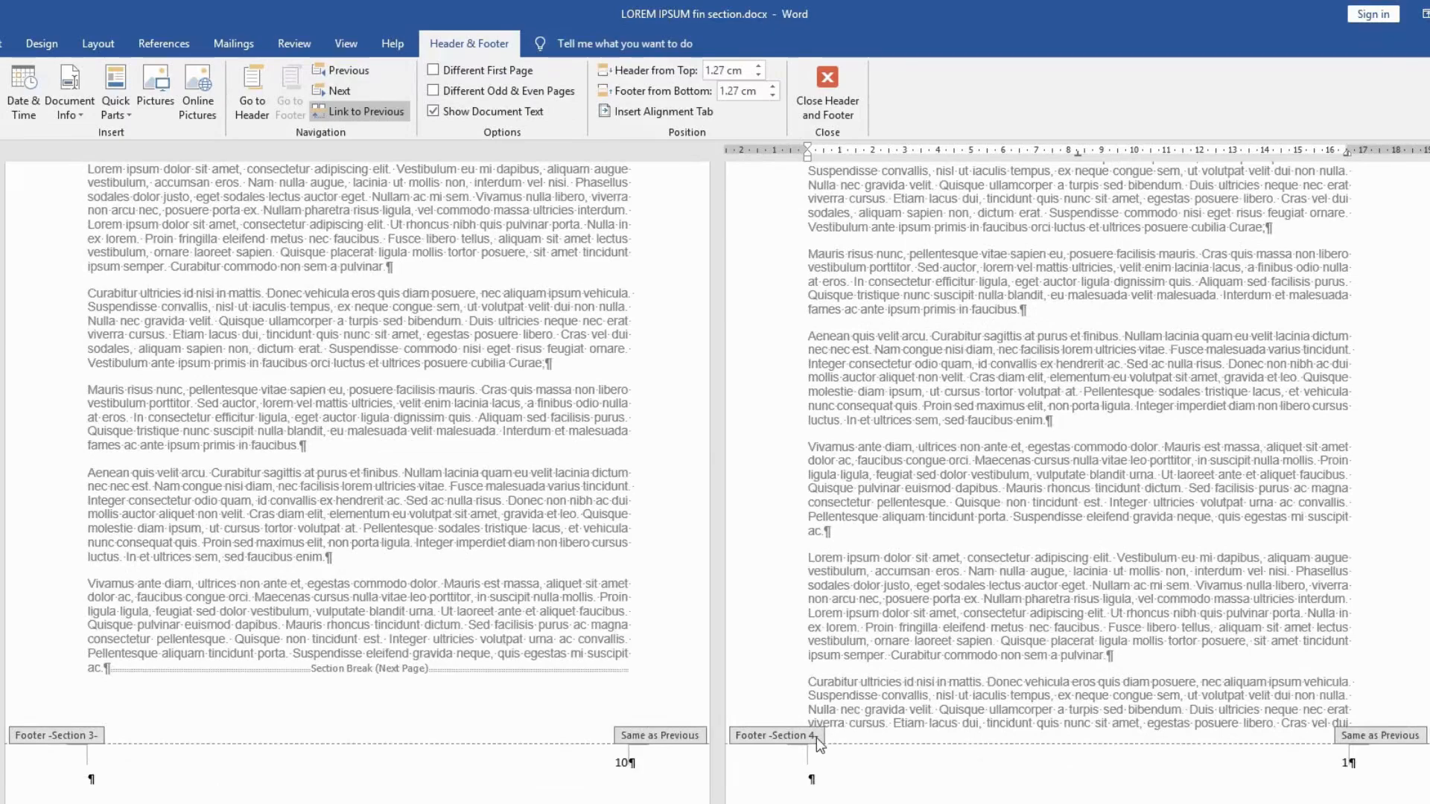
{"action": "scroll", "coordinate": [1293, 756], "scroll_direction": "down", "scroll_amount": 15}
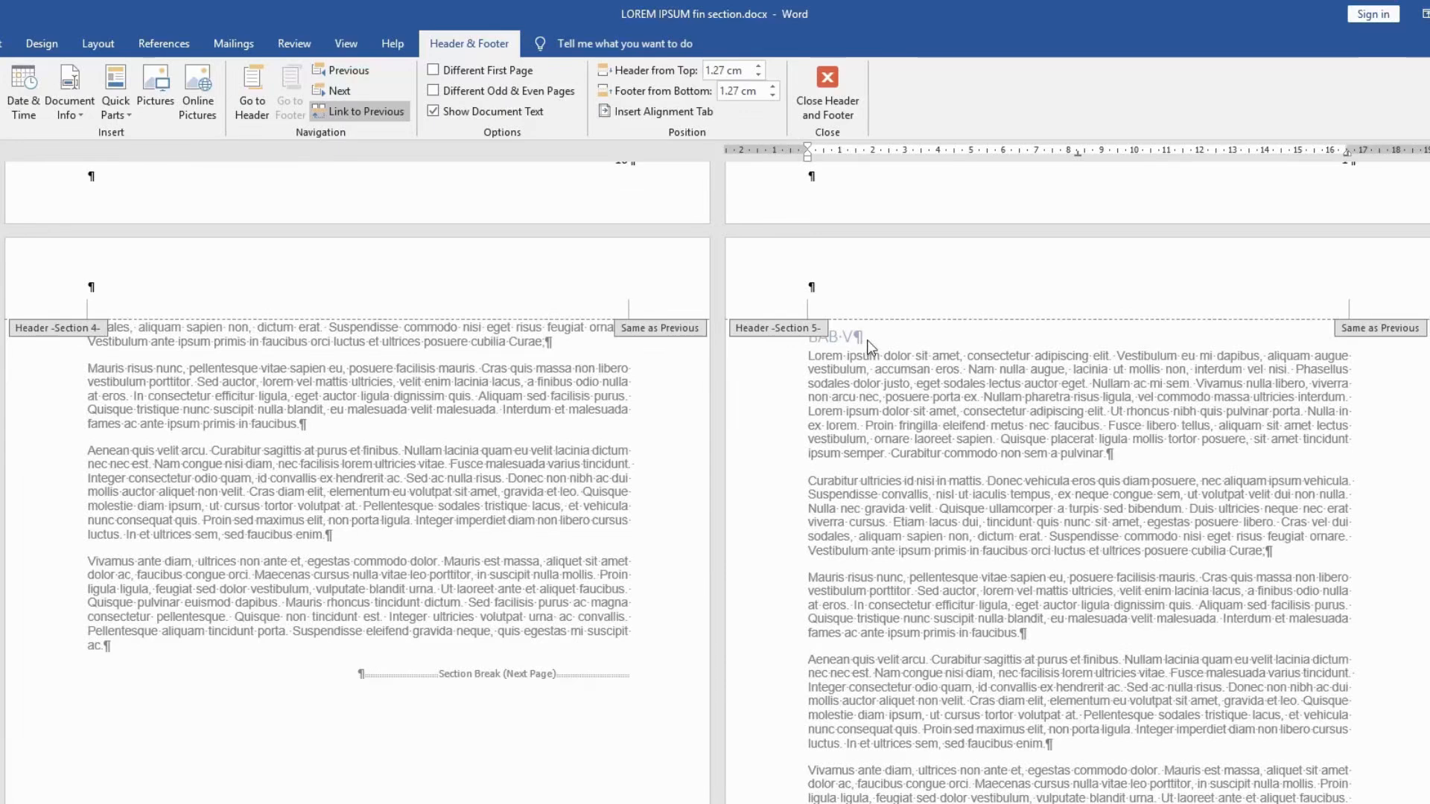
{"action": "scroll", "coordinate": [913, 442], "scroll_direction": "down", "scroll_amount": 6}
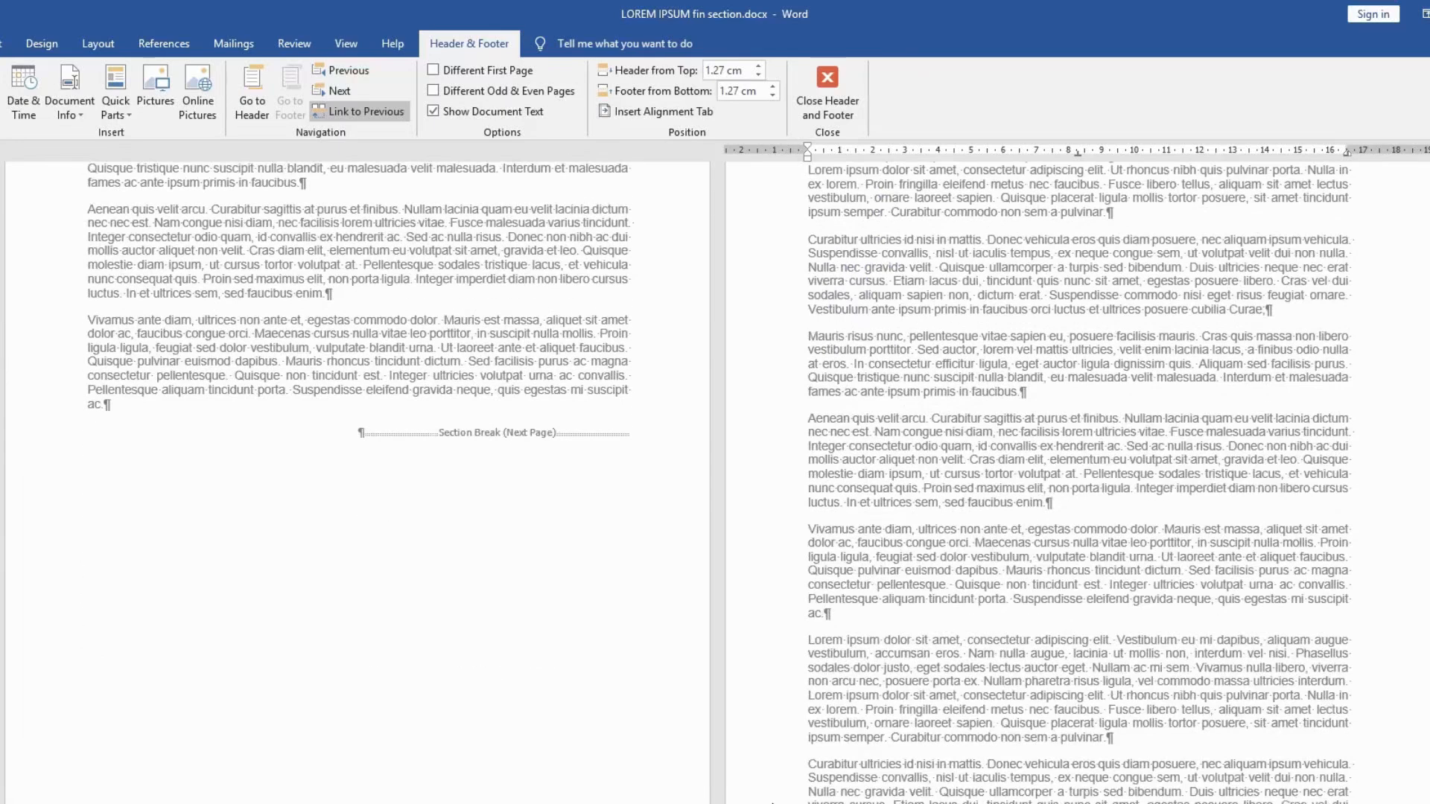
Step: Print page 1 of section 4 through page 1 of section 5 to PDF, using the range p1s4-p1s5, and check the resulting pages
{"action": "key", "text": "ctrl+p"}
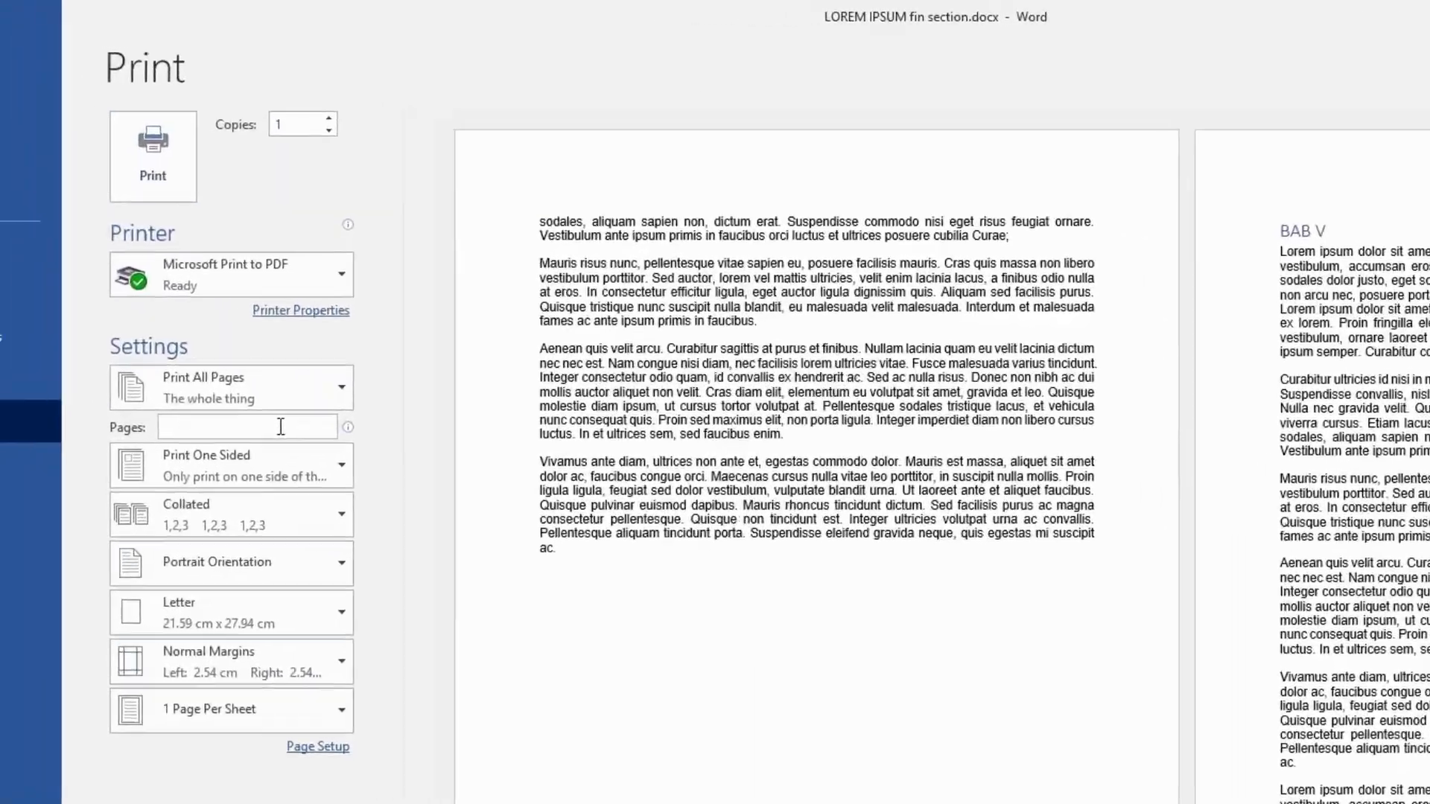
{"action": "left_click", "coordinate": [165, 358]}
{"action": "type", "text": "p1"}
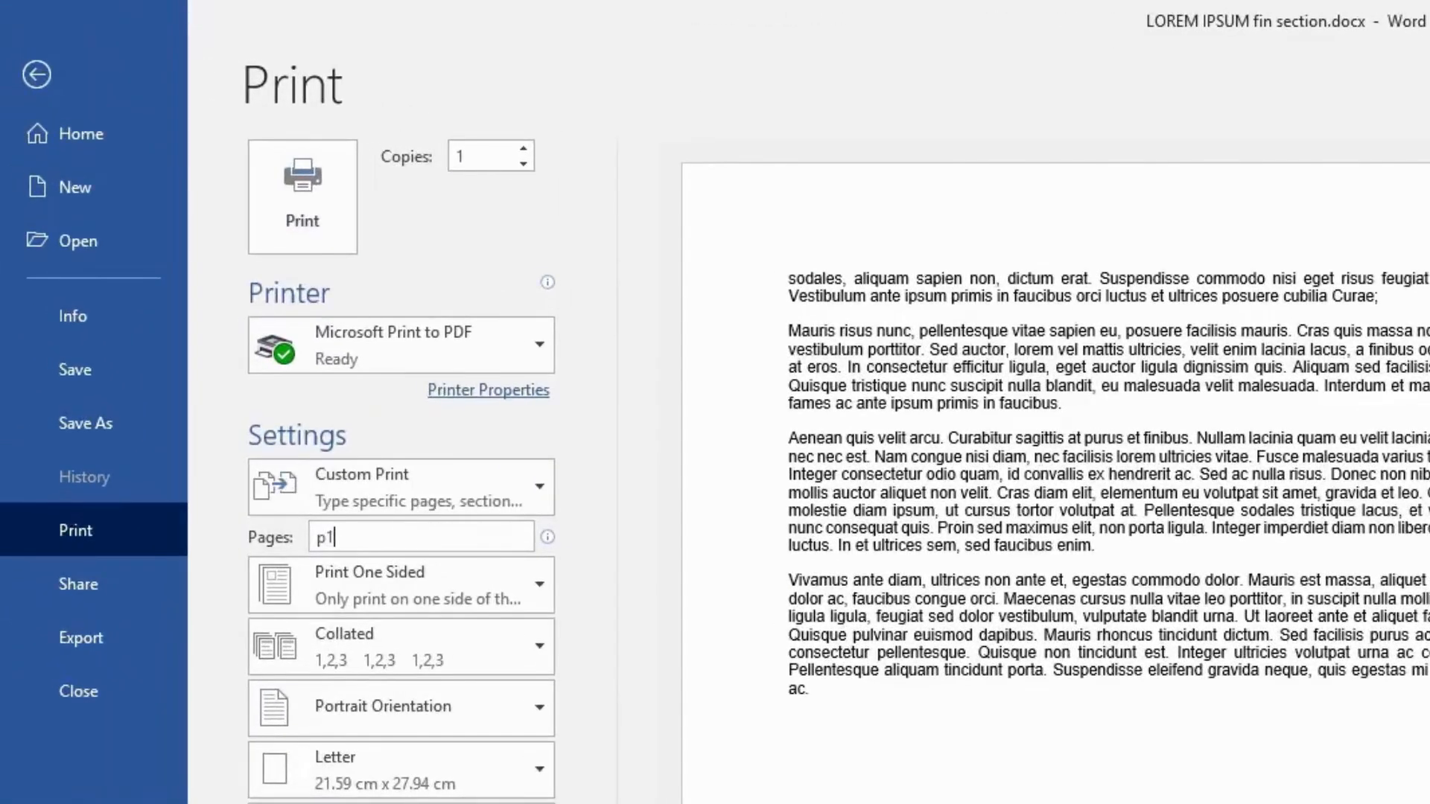
{"action": "type", "text": "s4-p1s5"}
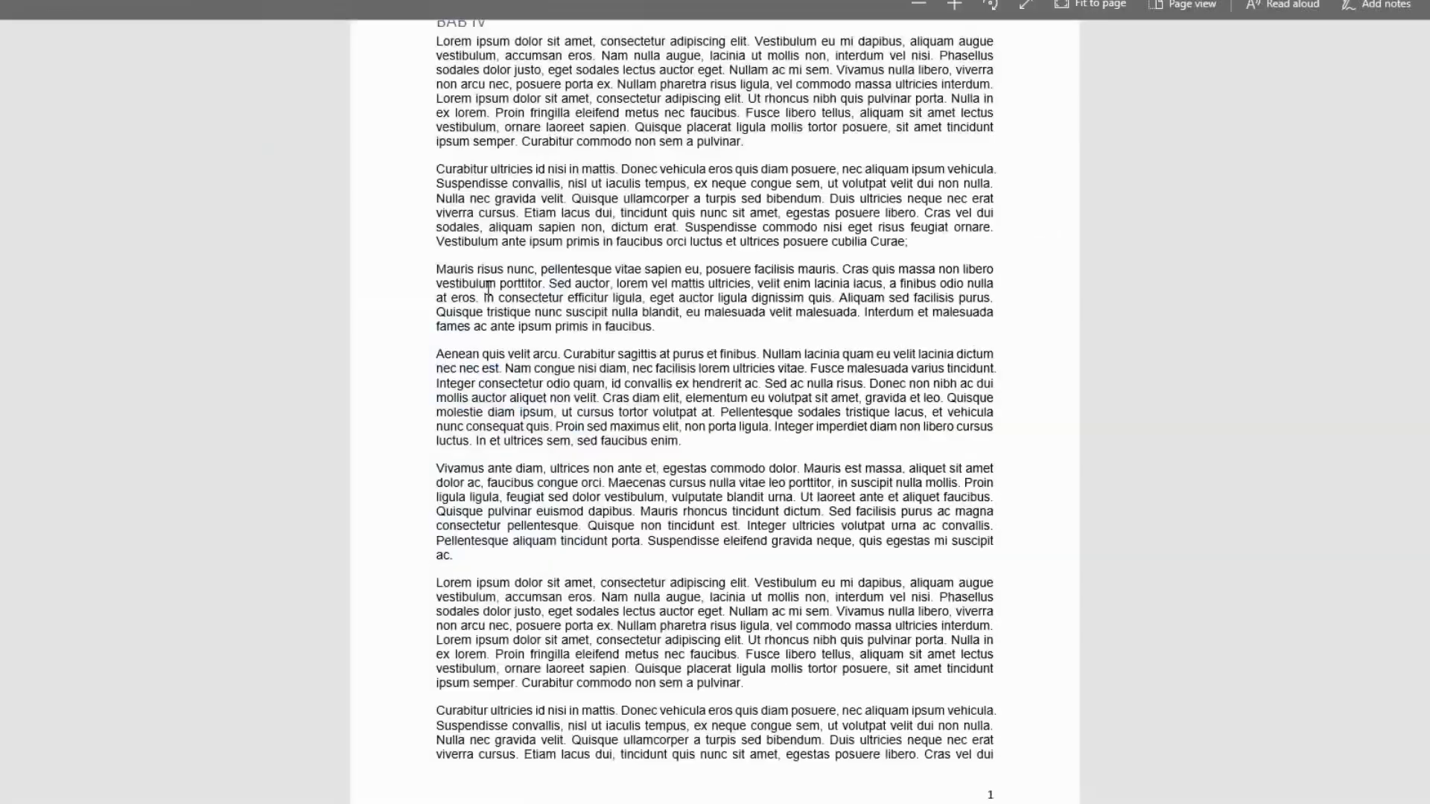
{"action": "scroll", "coordinate": [454, 171], "scroll_direction": "up", "scroll_amount": 2}
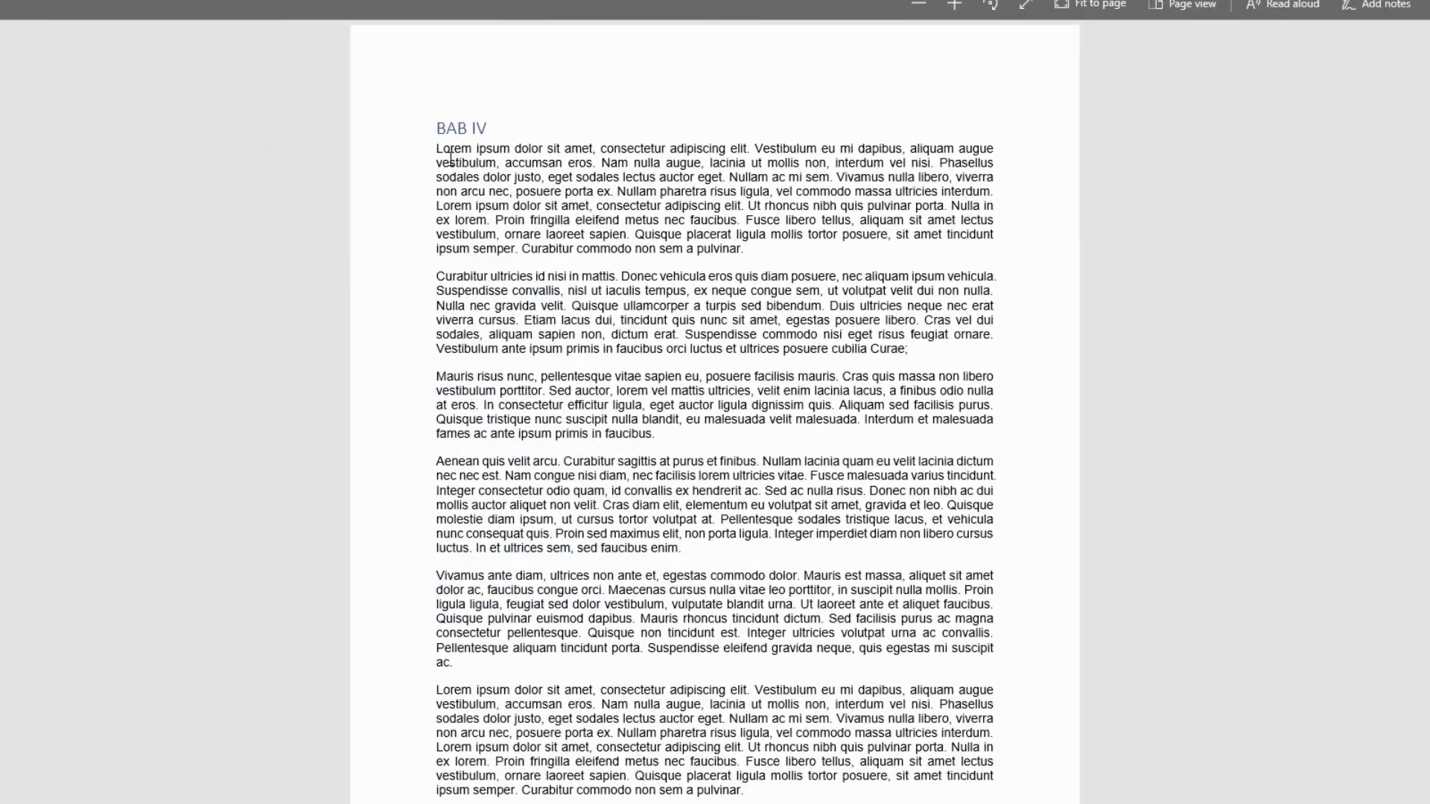
{"action": "scroll", "coordinate": [450, 159], "scroll_direction": "down", "scroll_amount": 5}
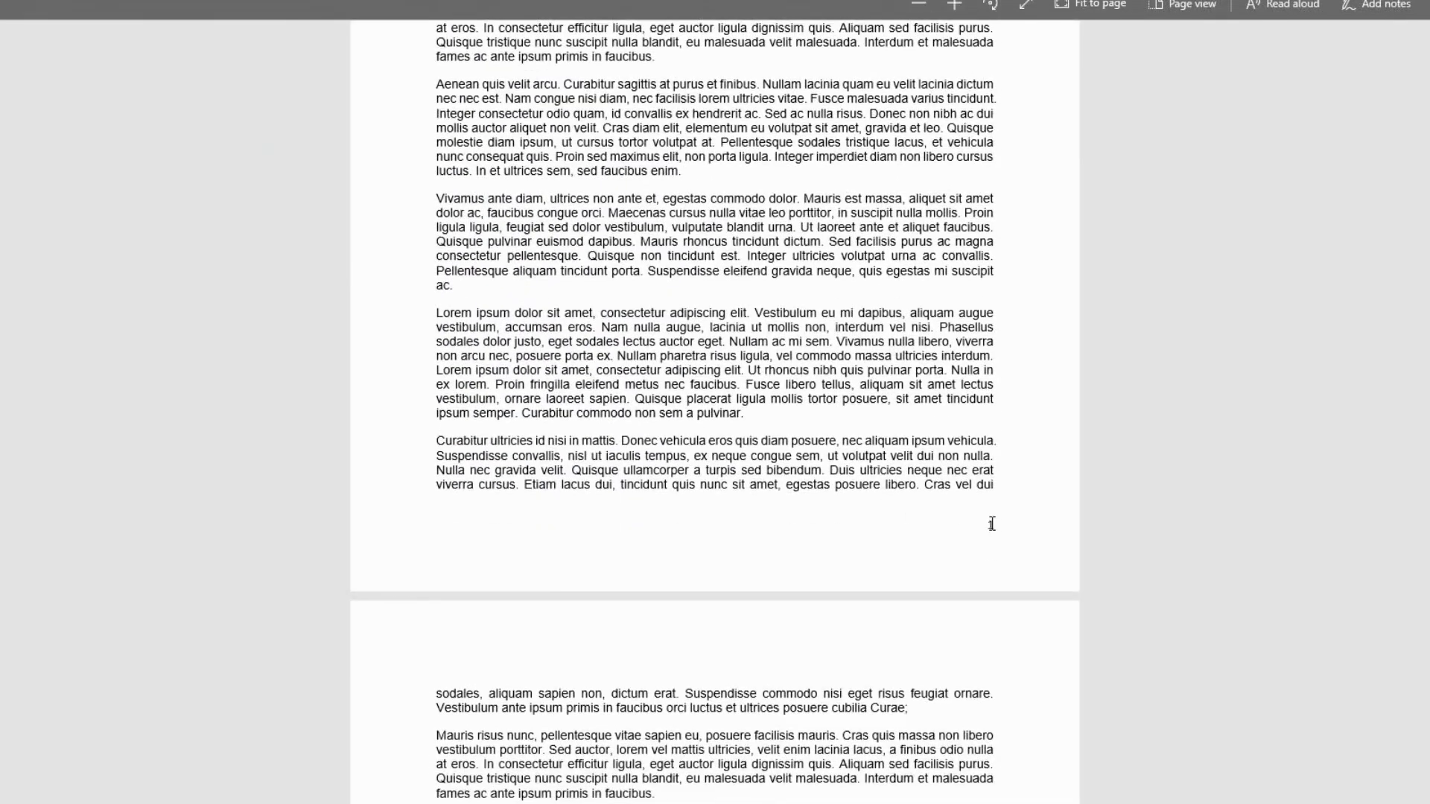
{"action": "scroll", "coordinate": [992, 523], "scroll_direction": "down", "scroll_amount": 20}
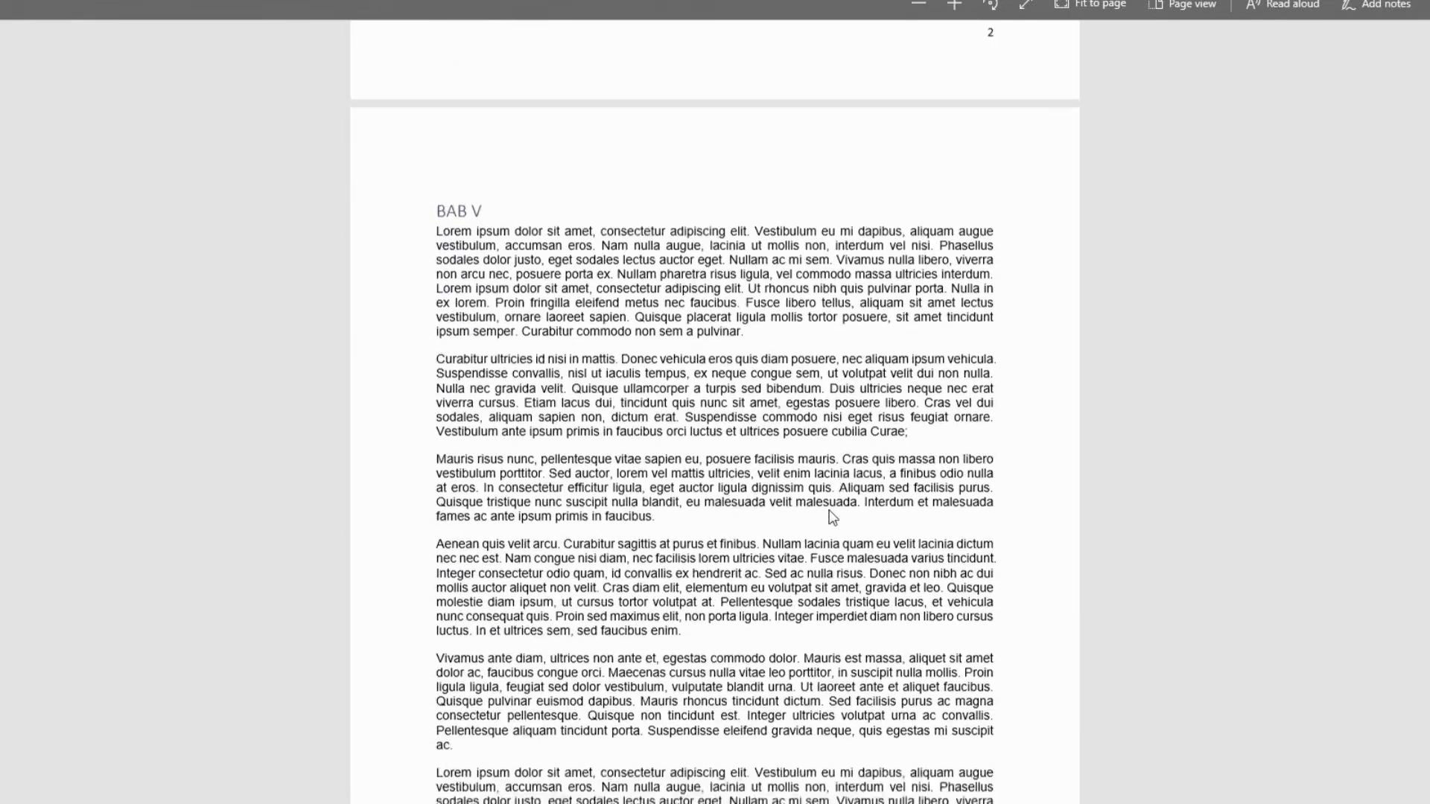
{"action": "scroll", "coordinate": [642, 337], "scroll_direction": "down", "scroll_amount": 1}
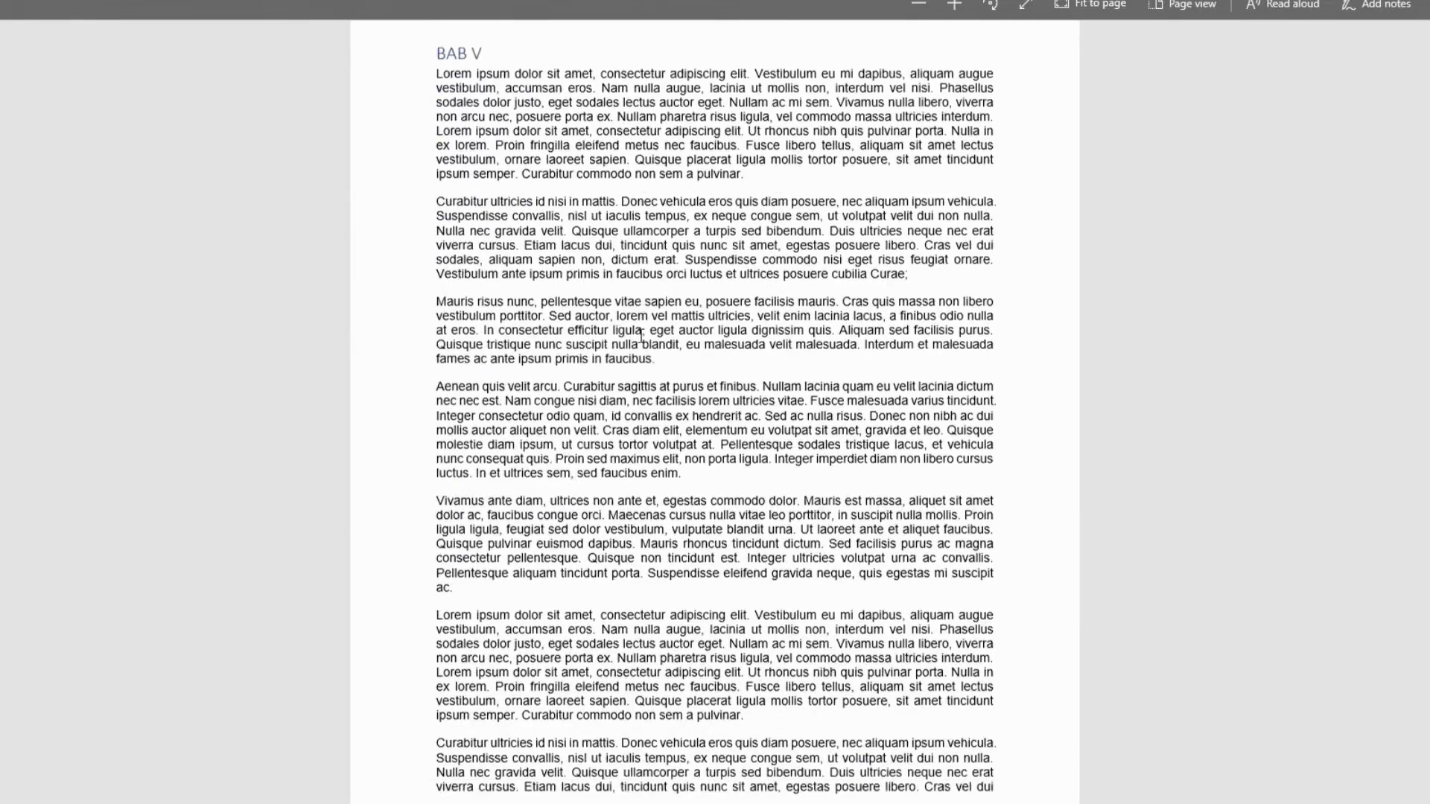
{"action": "scroll", "coordinate": [642, 336], "scroll_direction": "down", "scroll_amount": 1}
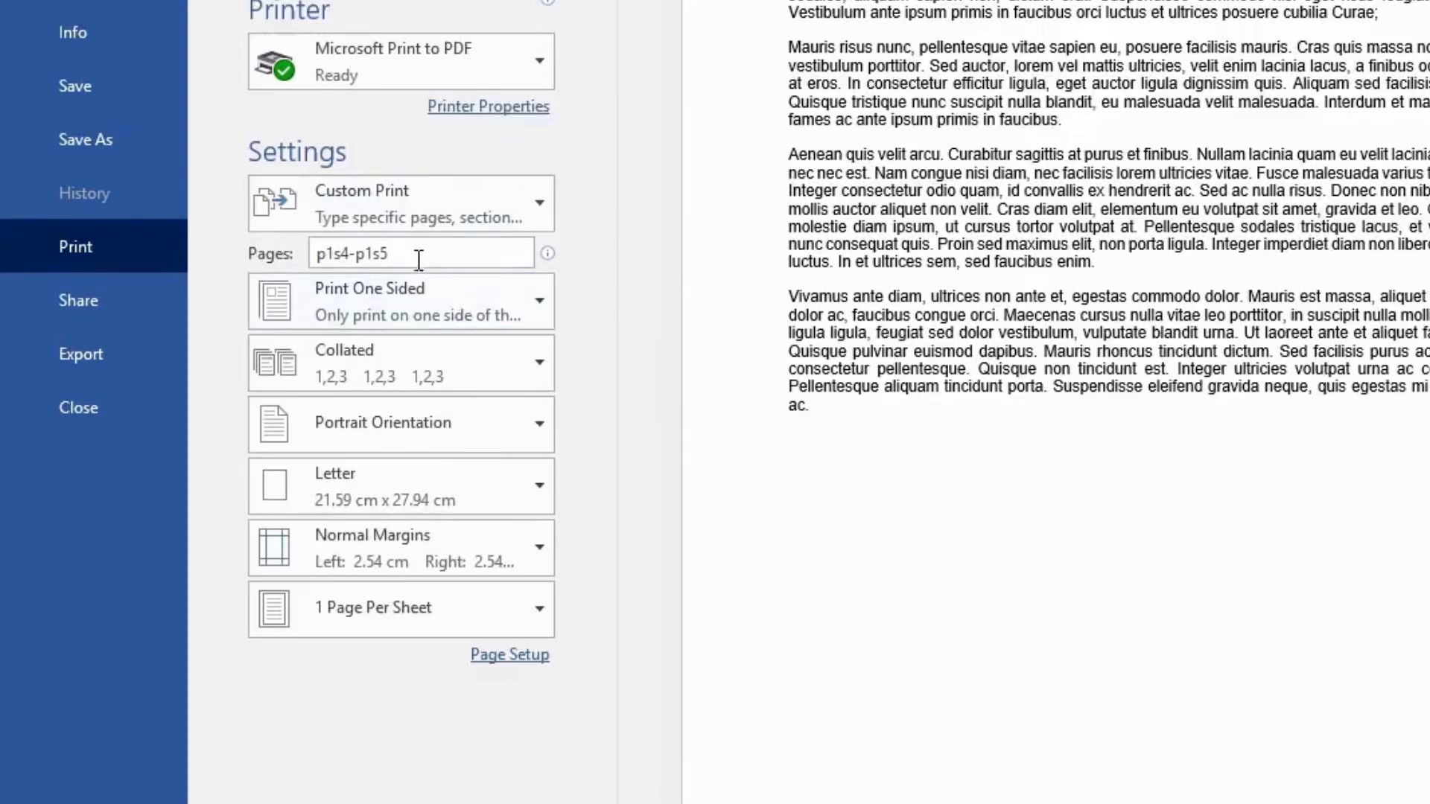
Step: Change the print range to p1s4-s5, print it to gg.pdf, and check the pages from chapter BAB IV through section 5
{"action": "double_click", "coordinate": [418, 258]}
{"action": "left_click", "coordinate": [418, 258]}
{"action": "key", "text": "BackSpace"}
{"action": "key", "text": "BackSpace"}
{"action": "key", "text": "BackSpace"}
{"action": "key", "text": "BackSpace"}
{"action": "type", "text": "s5"}
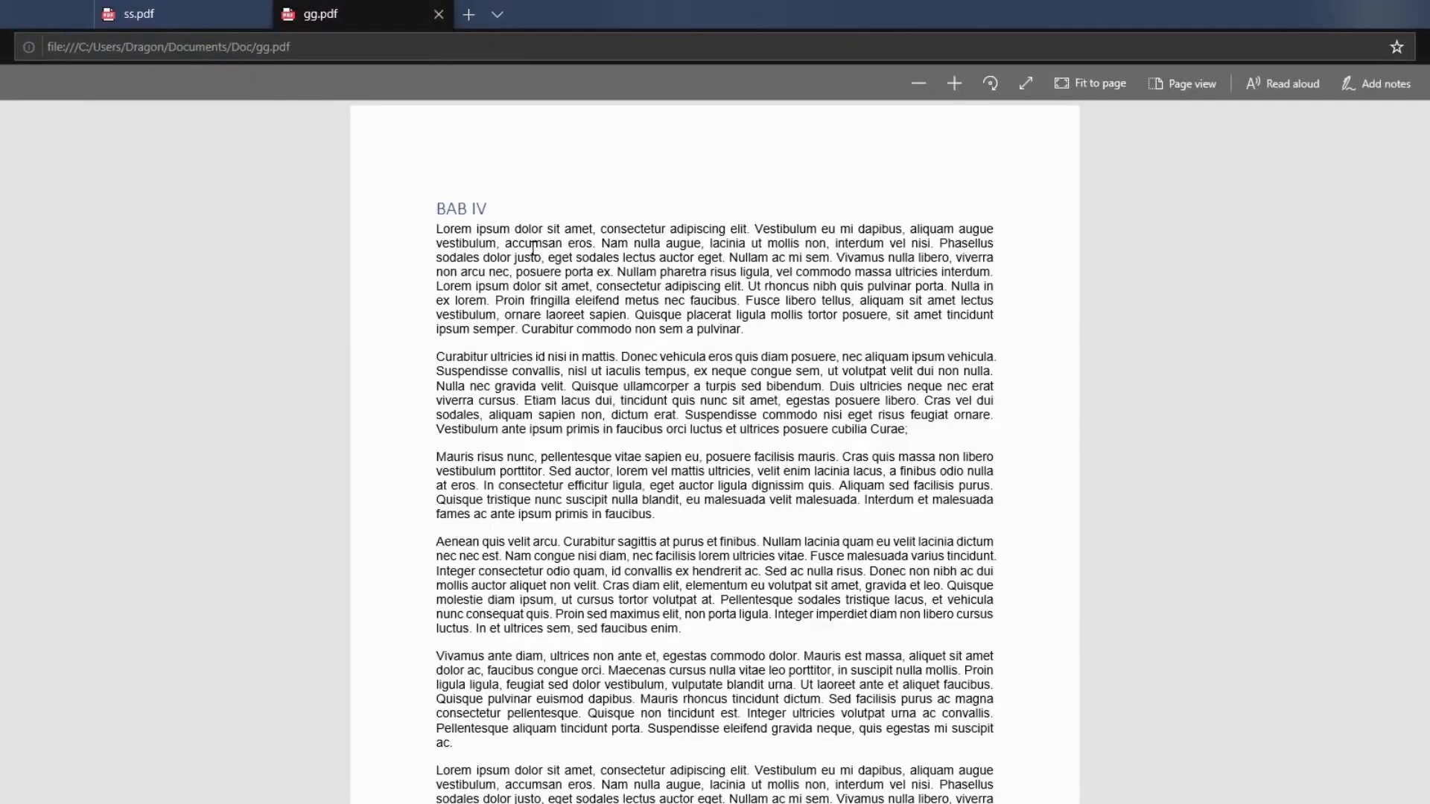
{"action": "scroll", "coordinate": [807, 629], "scroll_direction": "down", "scroll_amount": 5}
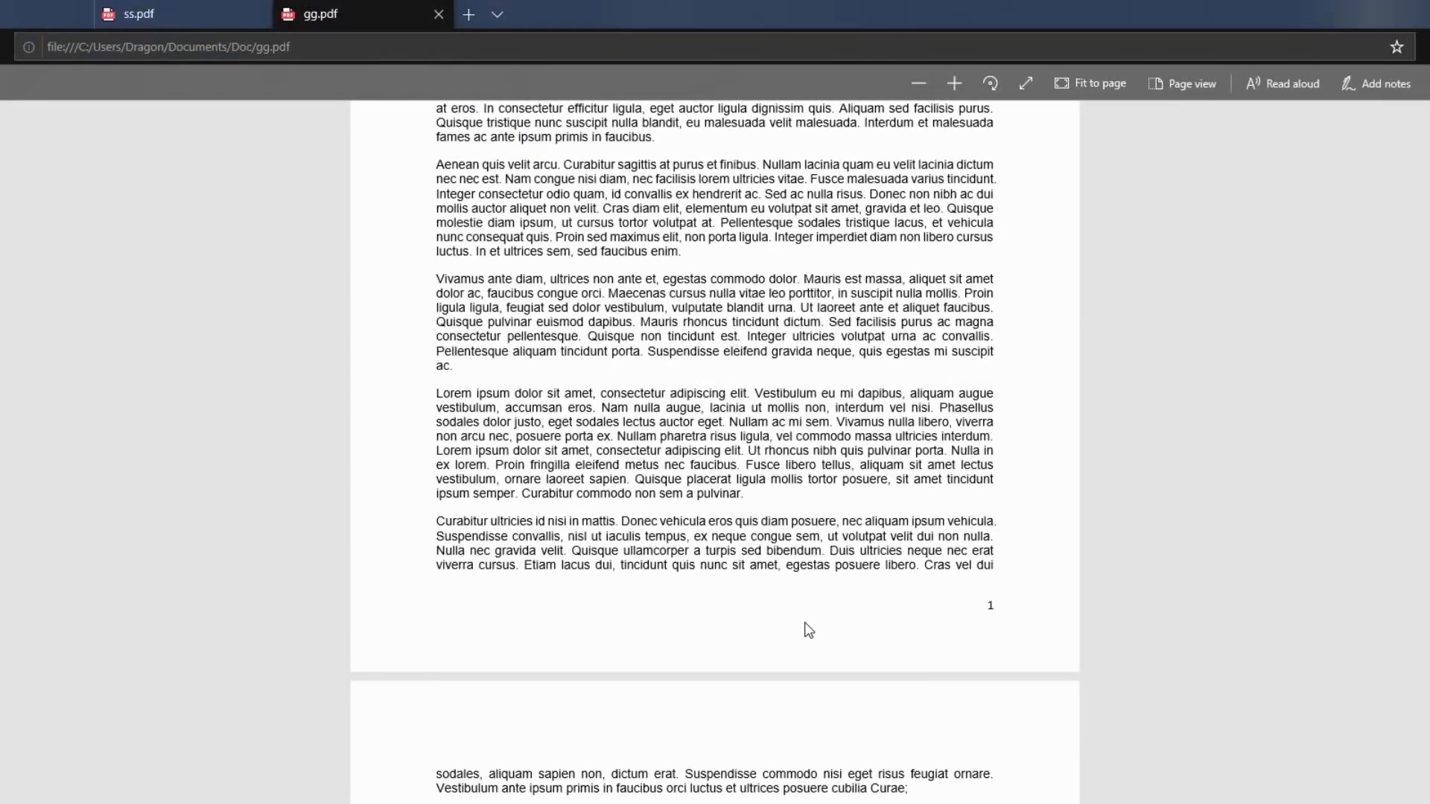
{"action": "scroll", "coordinate": [888, 606], "scroll_direction": "down", "scroll_amount": 6}
{"action": "scroll", "coordinate": [888, 607], "scroll_direction": "down", "scroll_amount": 10}
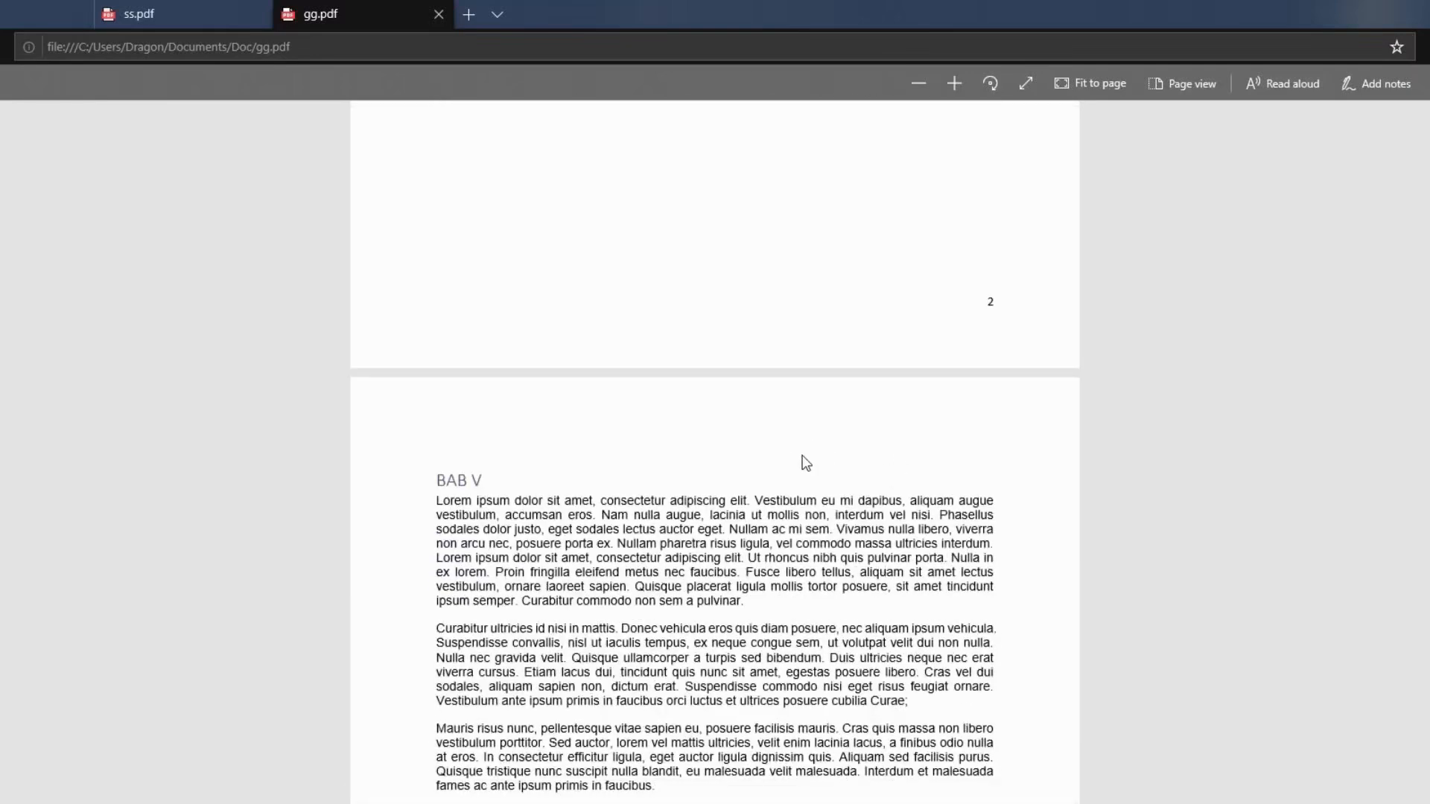
{"action": "scroll", "coordinate": [802, 463], "scroll_direction": "down", "scroll_amount": 7}
{"action": "scroll", "coordinate": [800, 456], "scroll_direction": "down", "scroll_amount": 14}
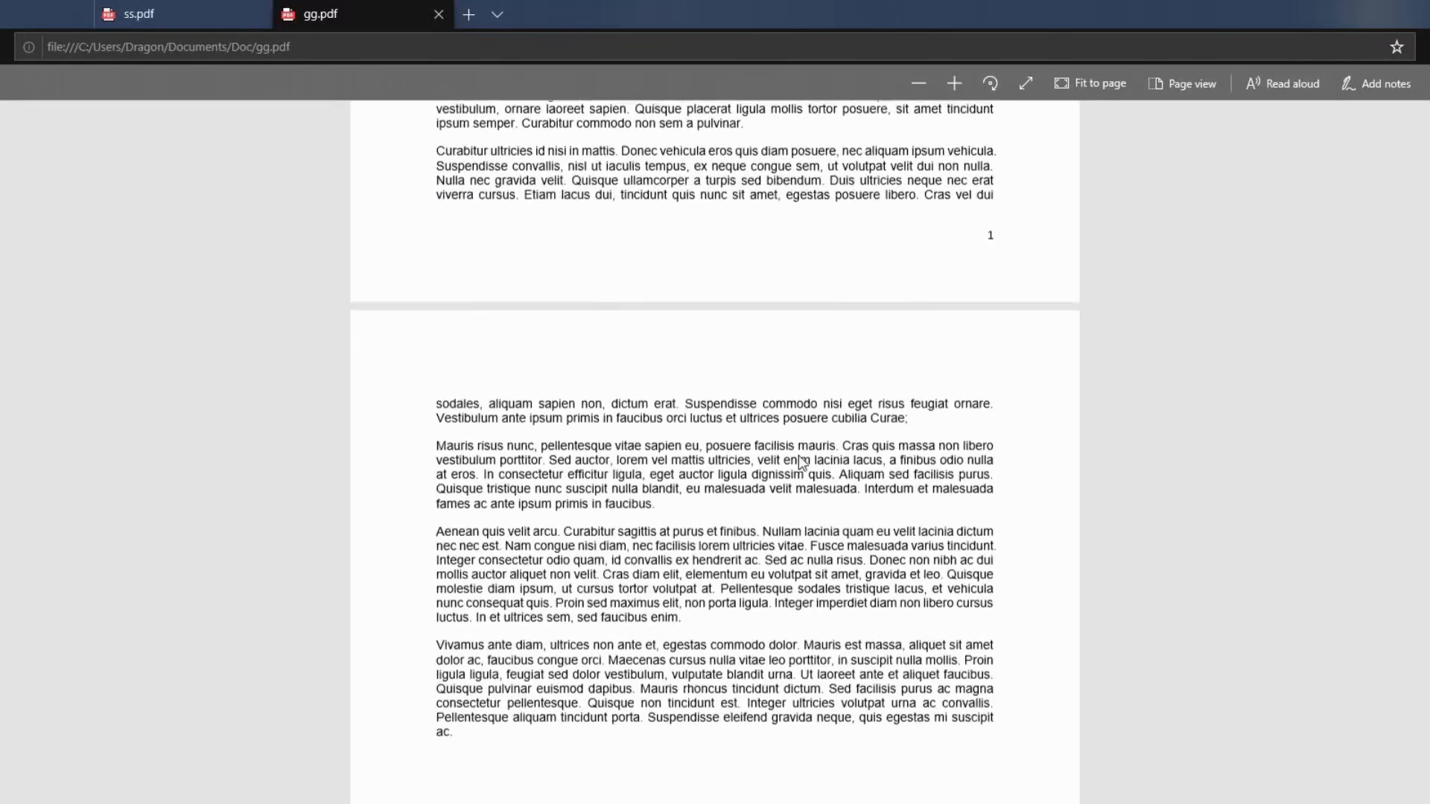
{"action": "scroll", "coordinate": [779, 698], "scroll_direction": "down", "scroll_amount": 4}
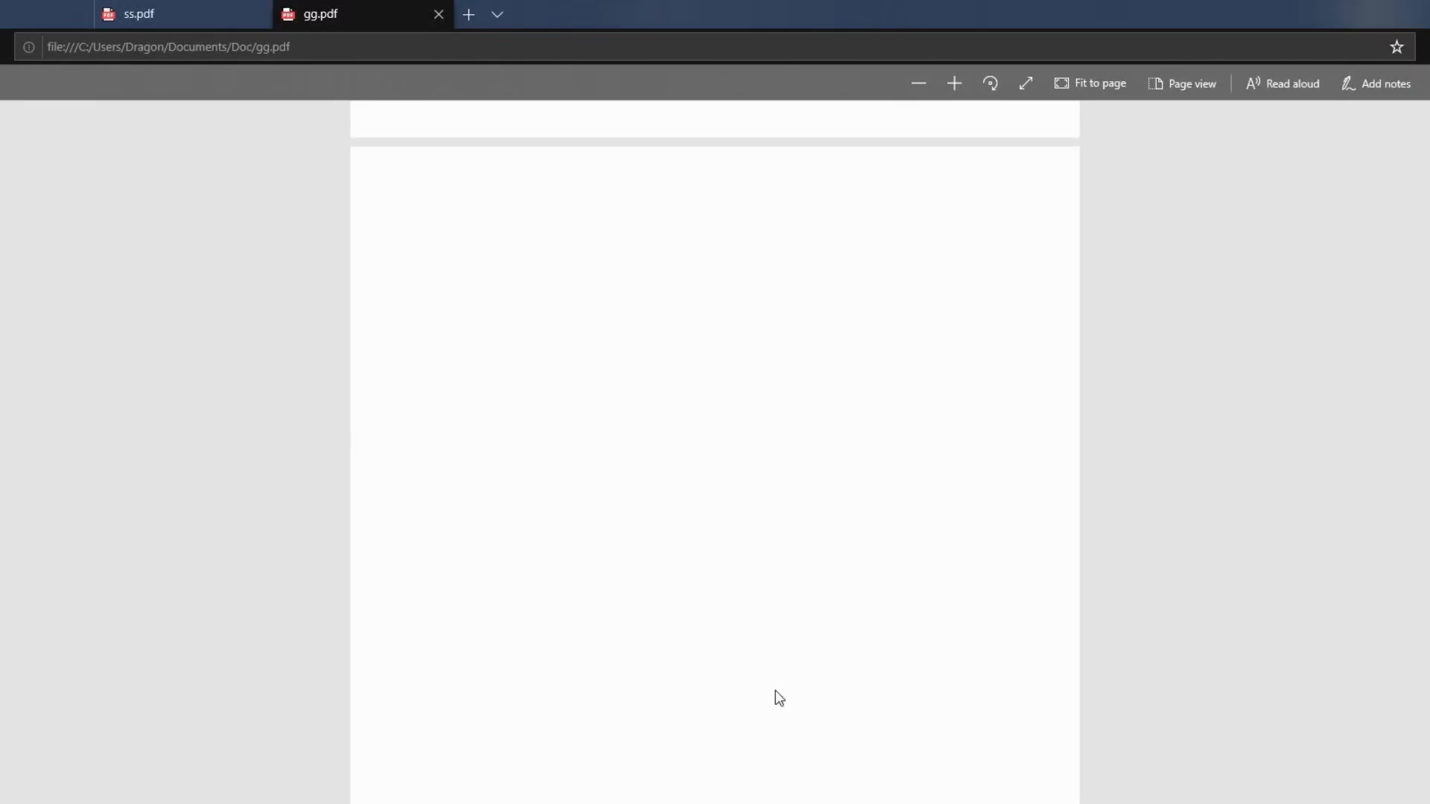